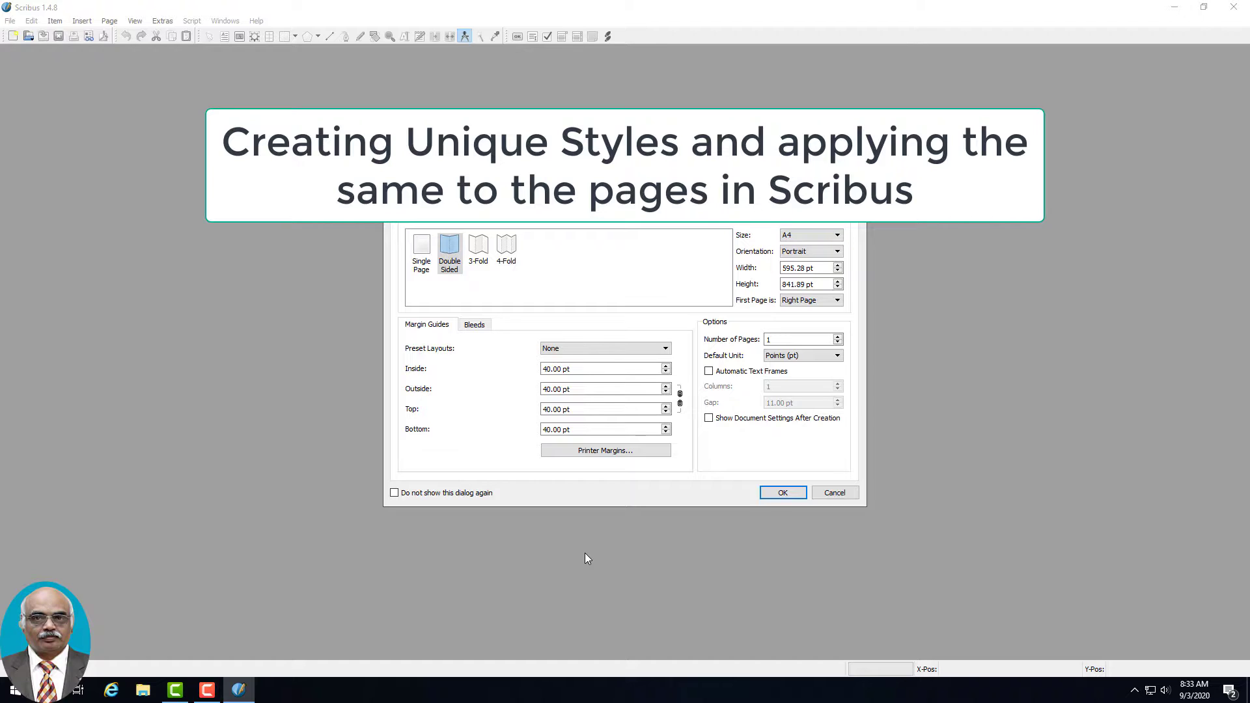
# - Create a one-page, double-sided A4 portrait document with 40 pt margins and draw a large text frame inside the page margins
pyautogui.click(783, 493)
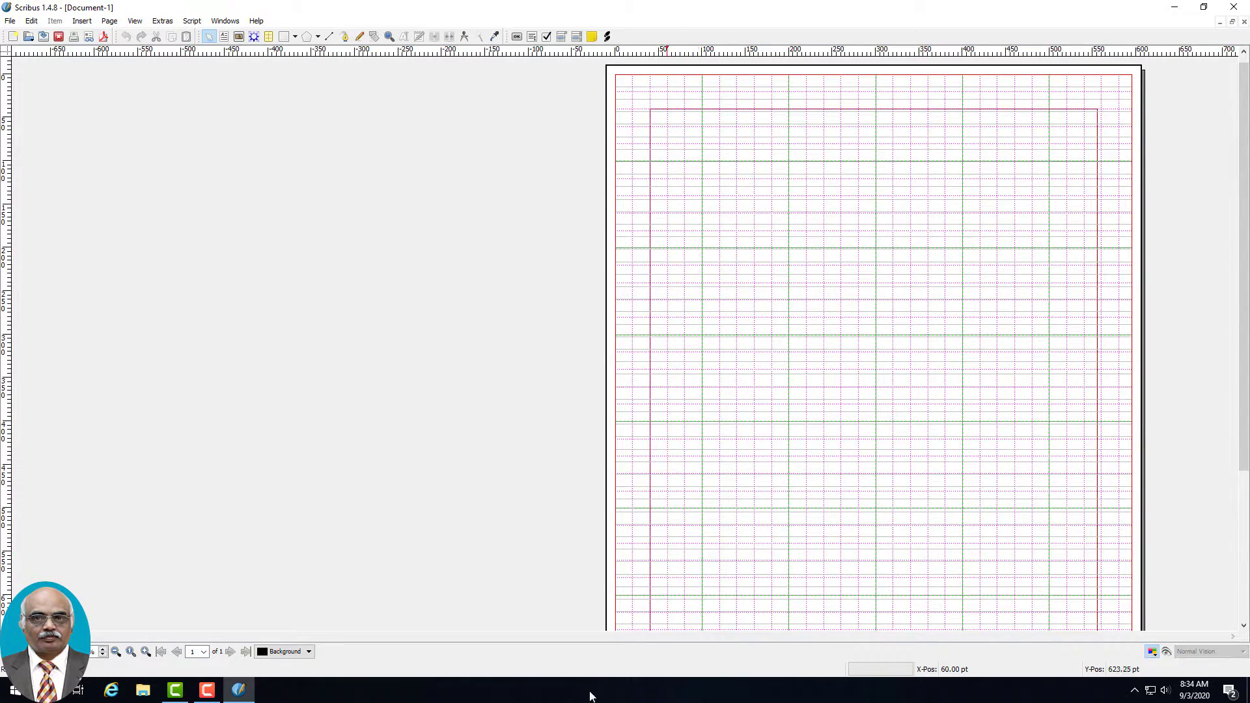
pyautogui.click(226, 37)
pyautogui.moveTo(660, 125); pyautogui.dragTo(1086, 621)
# - Import the text document from the Desktop folder into the text frame and cancel the hyphenation suggestions
pyautogui.rightClick(782, 218)
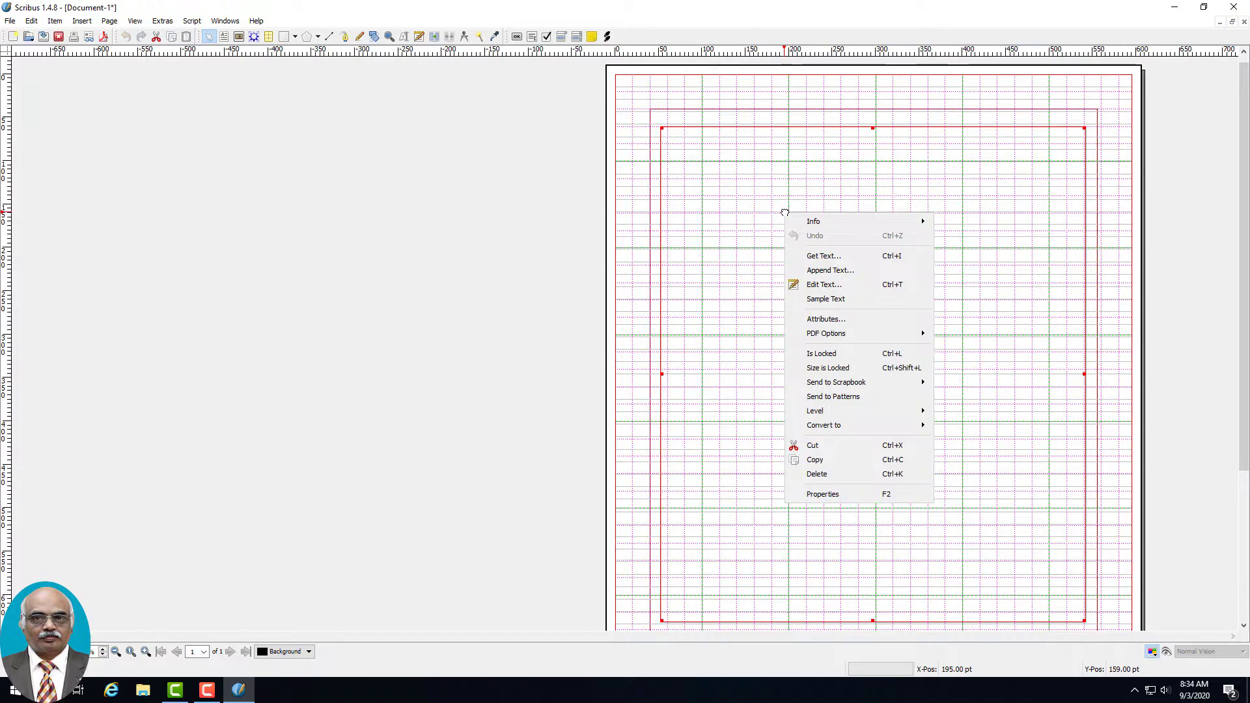
pyautogui.click(824, 262)
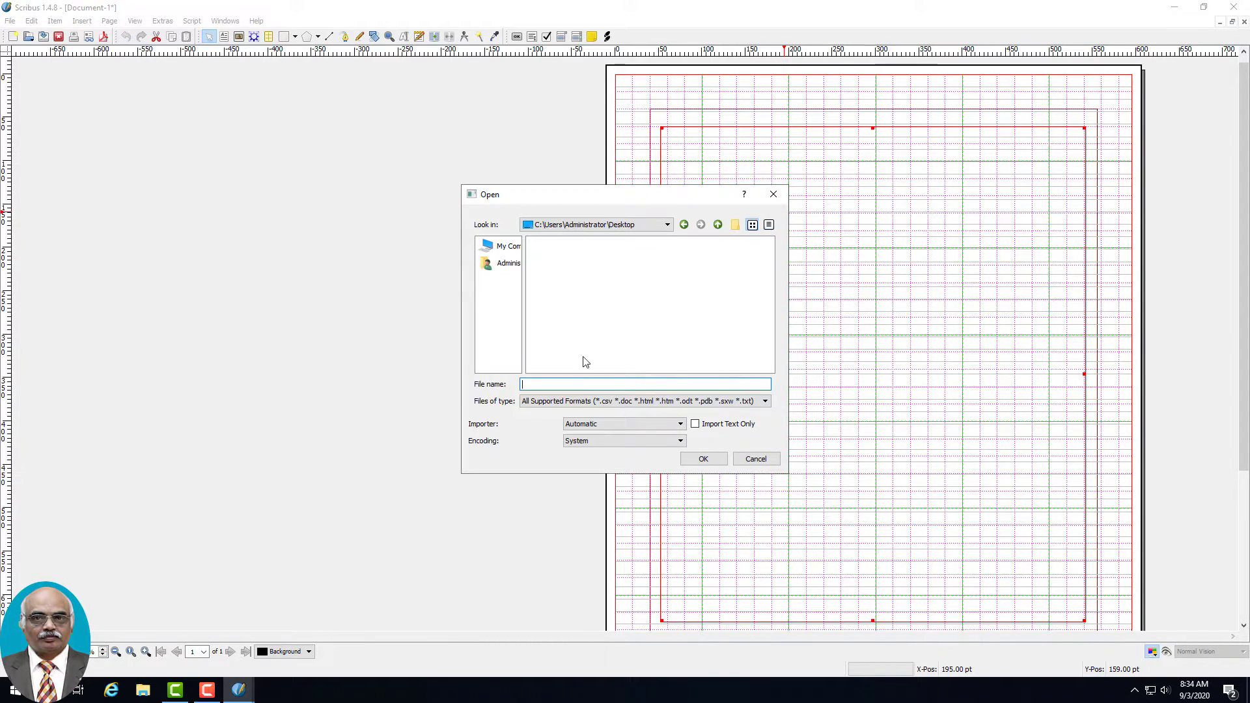
pyautogui.click(563, 337)
pyautogui.click(703, 459)
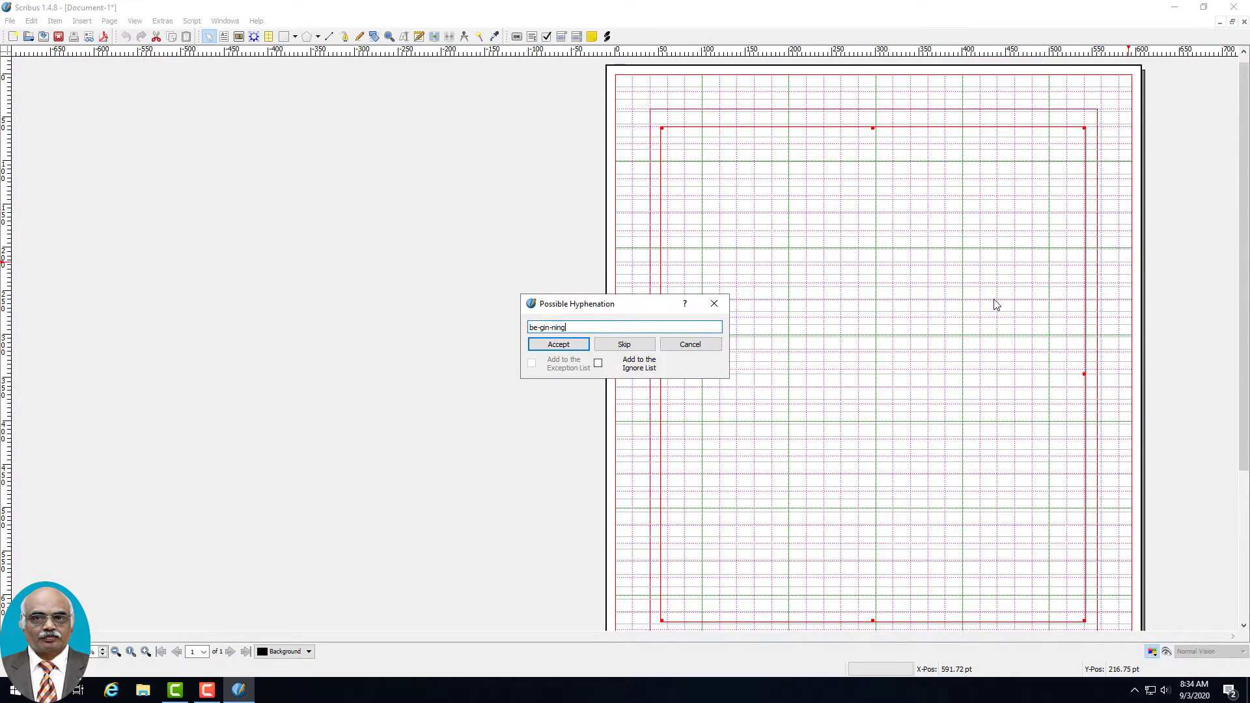
pyautogui.click(690, 345)
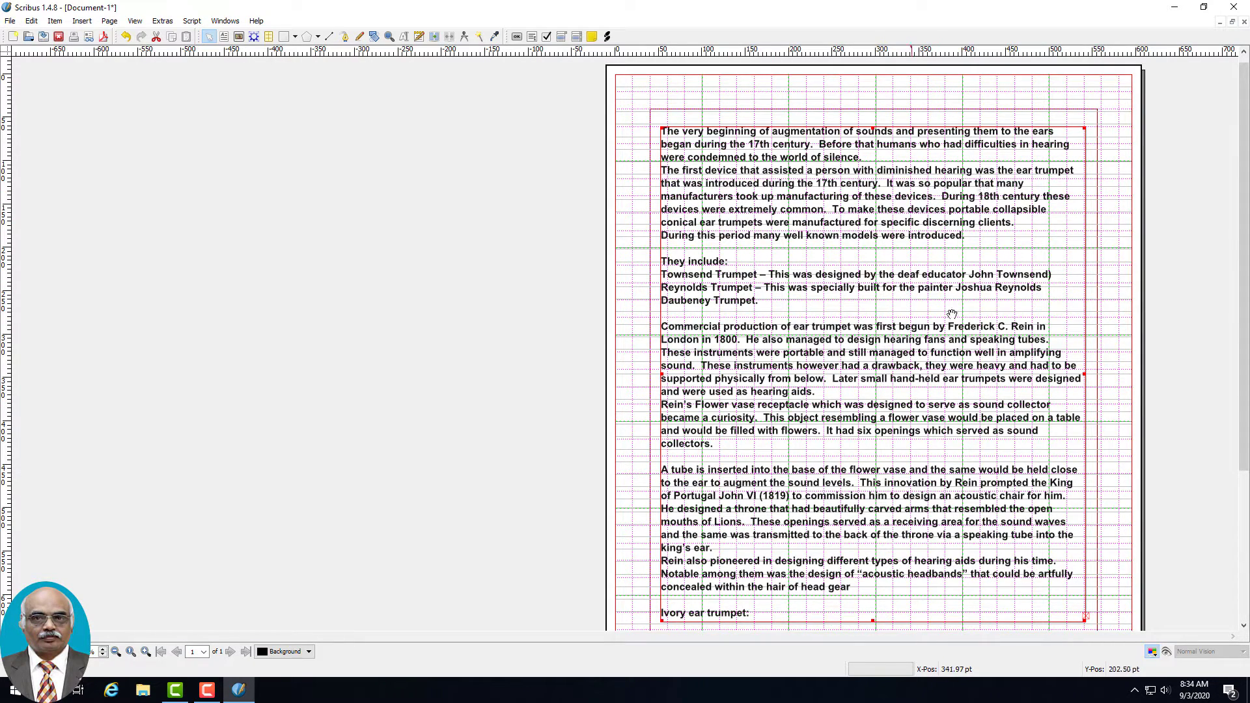
# - Extend the text frame's lower edge down to just above the page's lower margin
pyautogui.moveTo(1235, 150); pyautogui.dragTo(1235, 200)
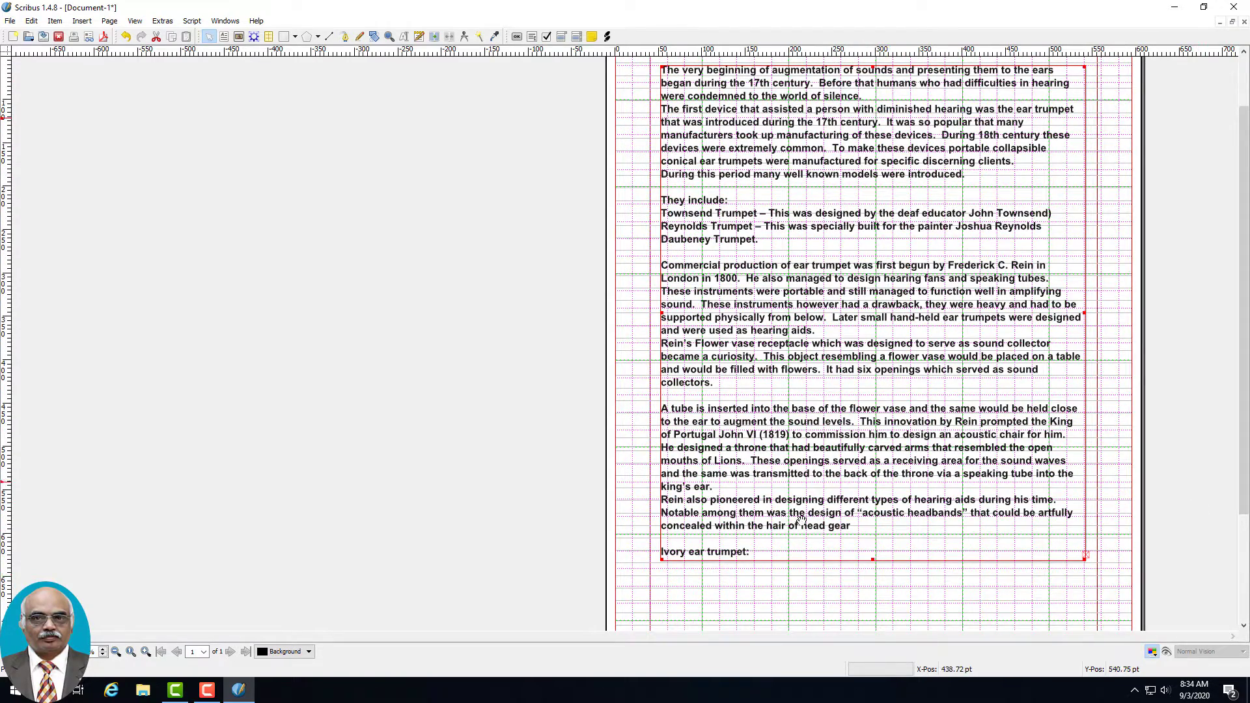
pyautogui.click(116, 652)
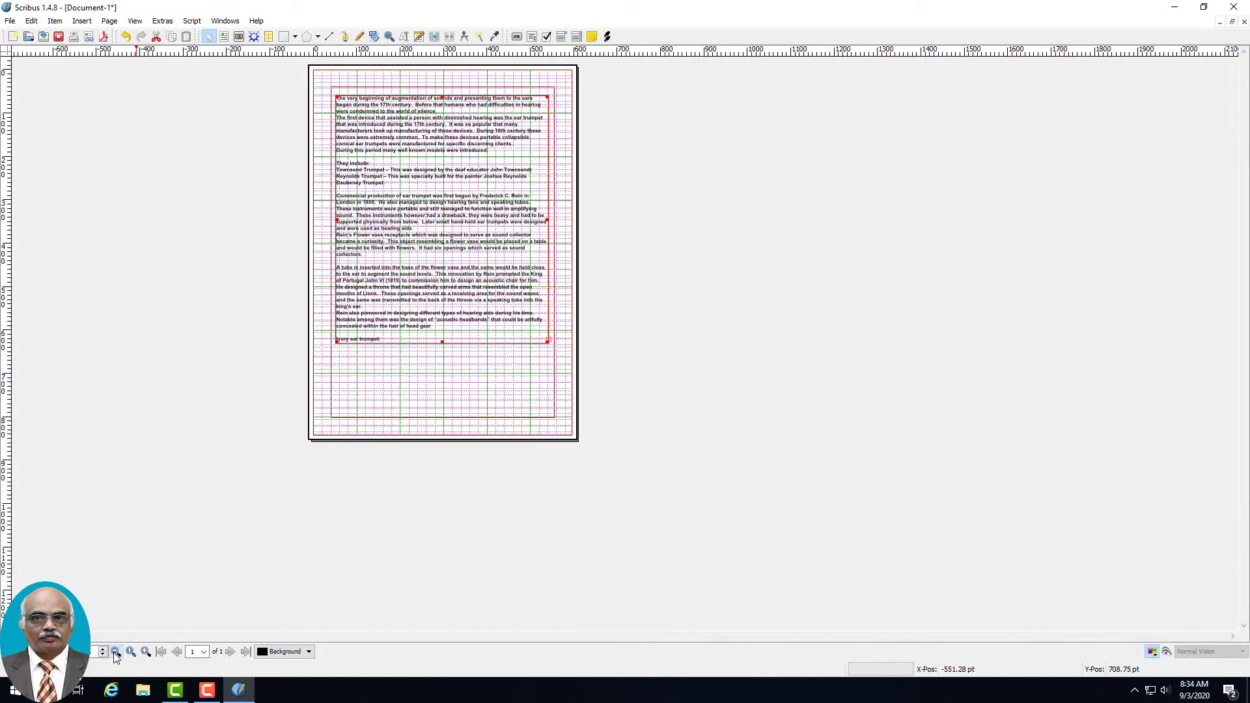
pyautogui.moveTo(442, 341); pyautogui.dragTo(429, 404)
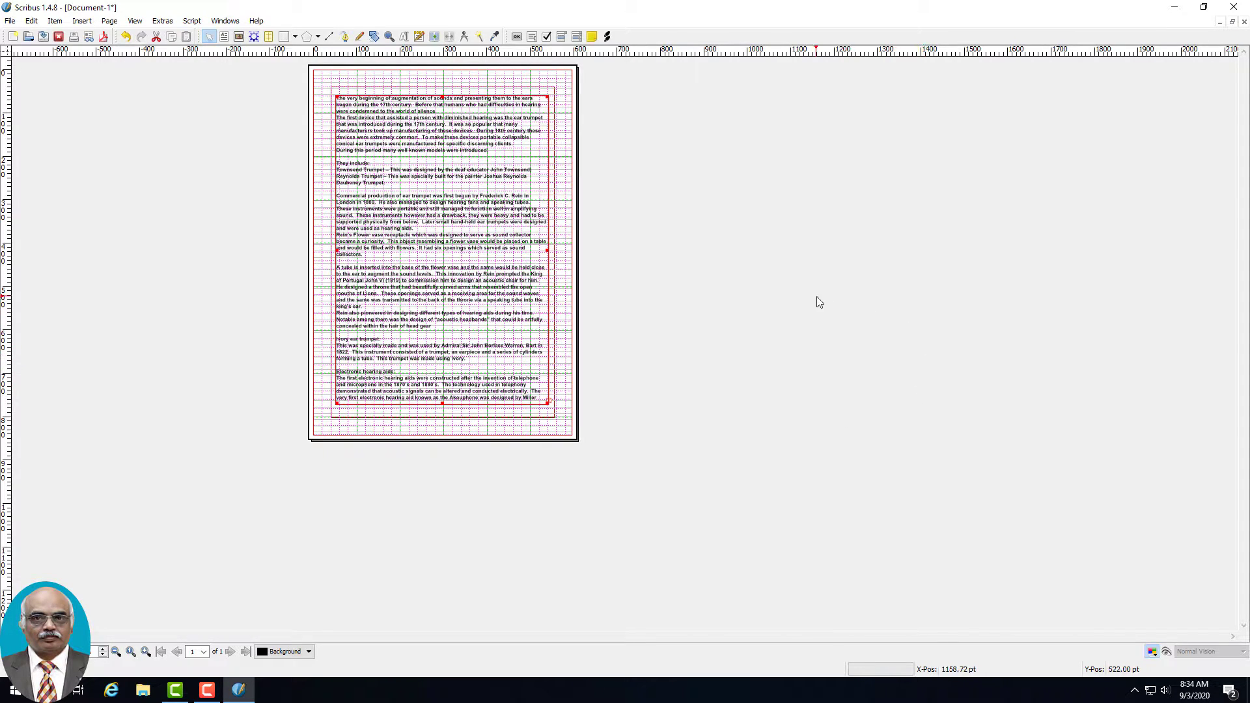
# - Open the frame's text in the Story Editor and insert an empty paragraph after the opening paragraph ending in "world of silence."
pyautogui.click(130, 652)
pyautogui.moveTo(1242, 399); pyautogui.dragTo(1244, 477)
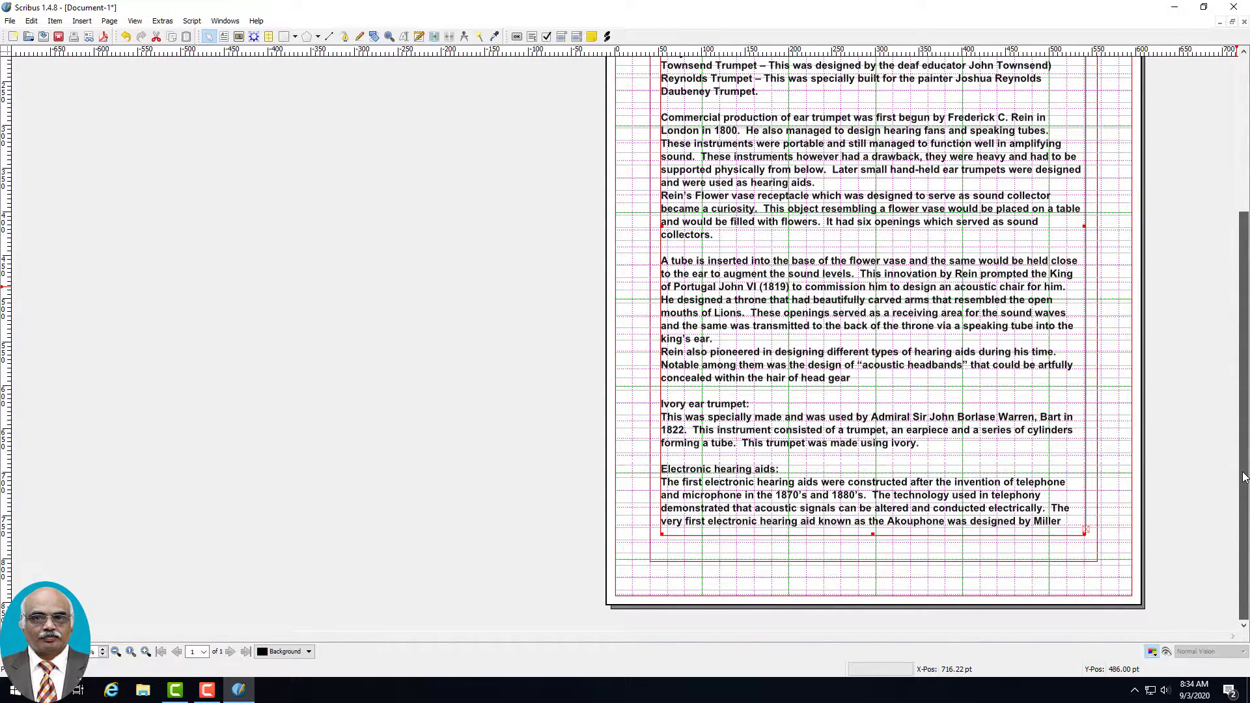
pyautogui.moveTo(1244, 477); pyautogui.dragTo(1245, 311)
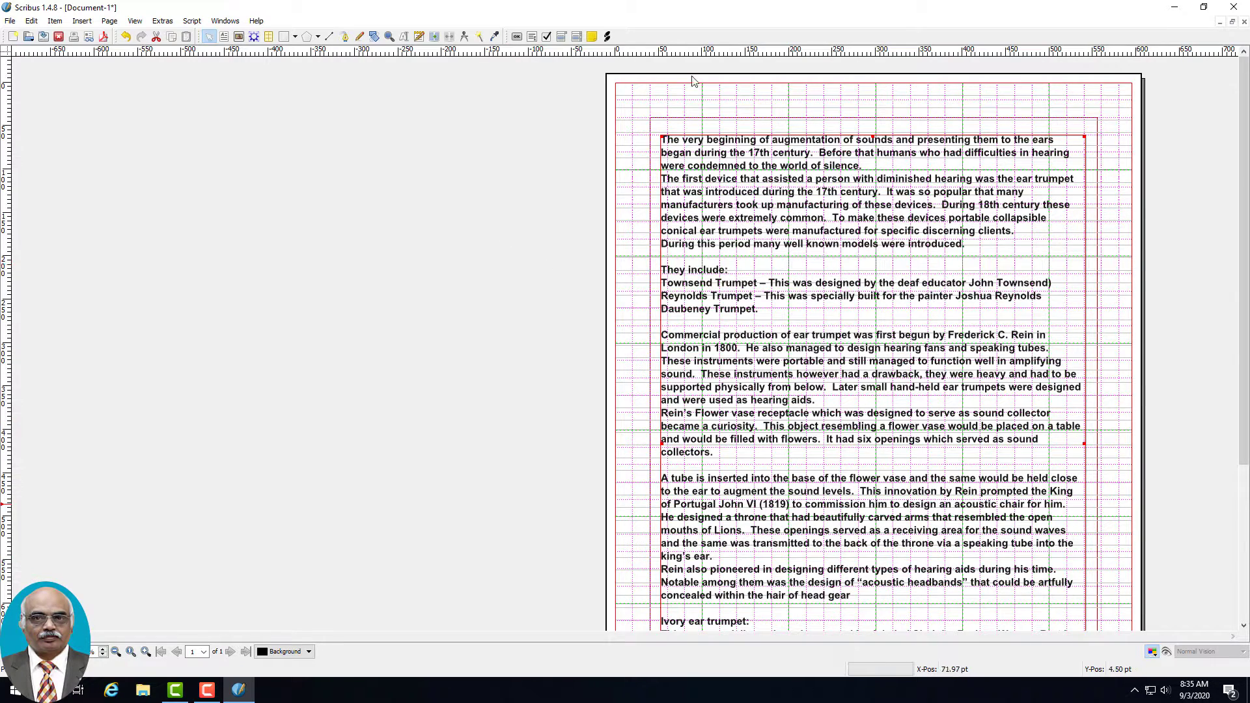
pyautogui.moveTo(1241, 157)
pyautogui.mouseDown()
pyautogui.moveTo(1238, 306)
pyautogui.moveTo(1223, 168)
pyautogui.mouseUp()
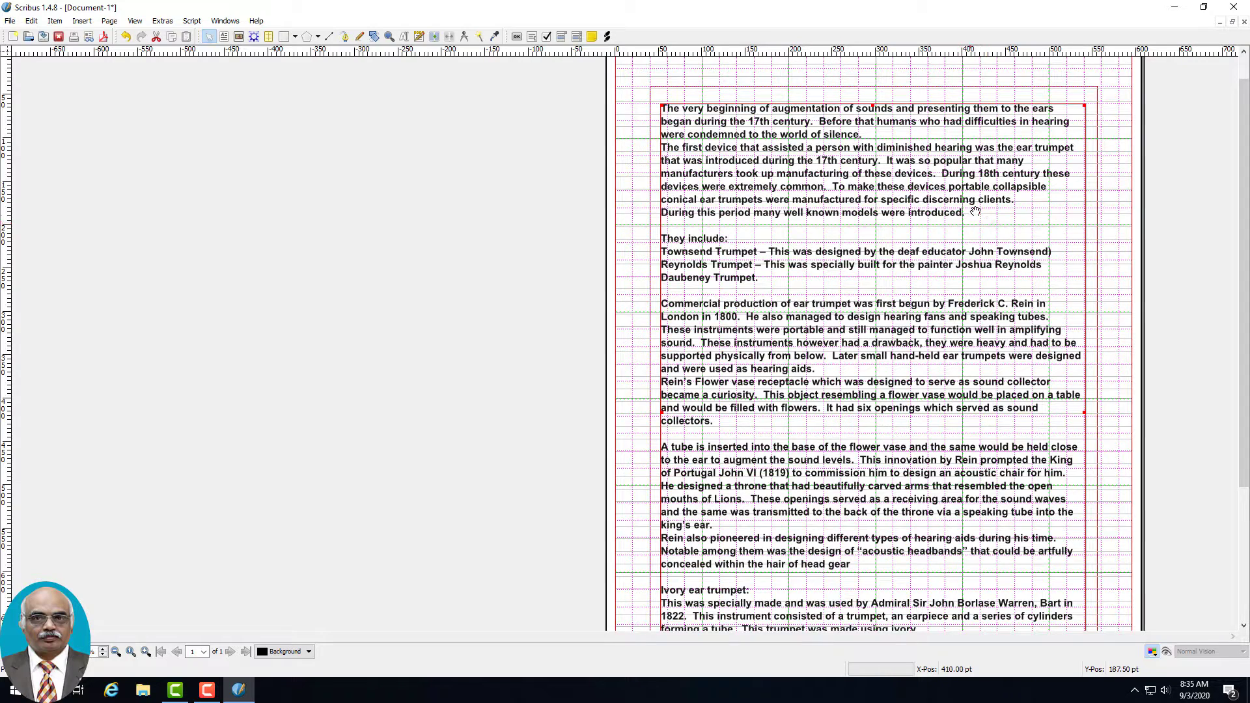
pyautogui.rightClick(725, 160)
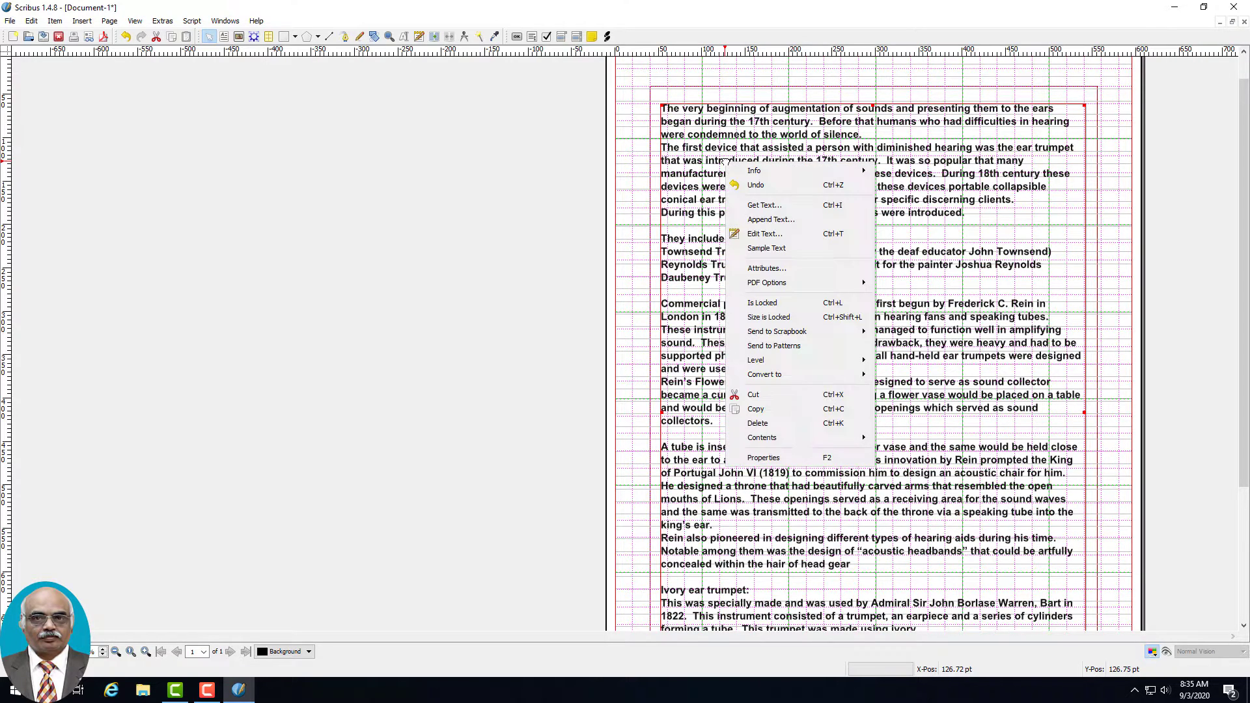
pyautogui.click(775, 234)
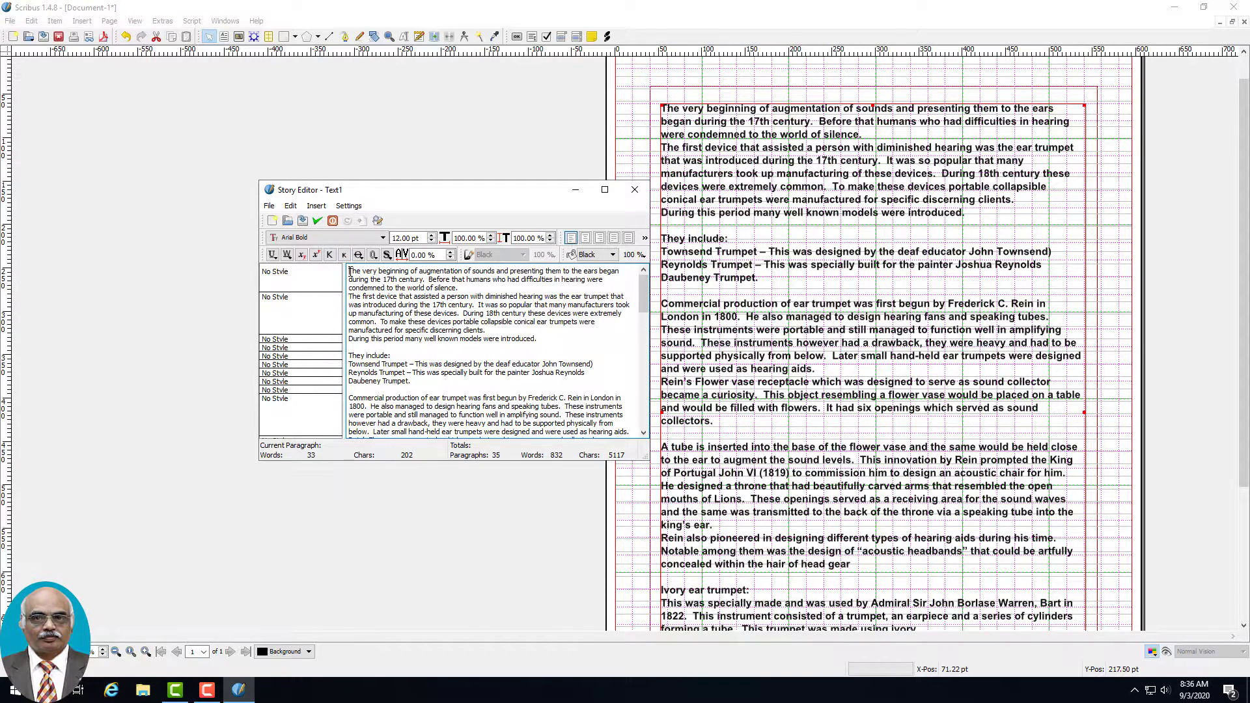
pyautogui.moveTo(525, 347); pyautogui.dragTo(348, 271)
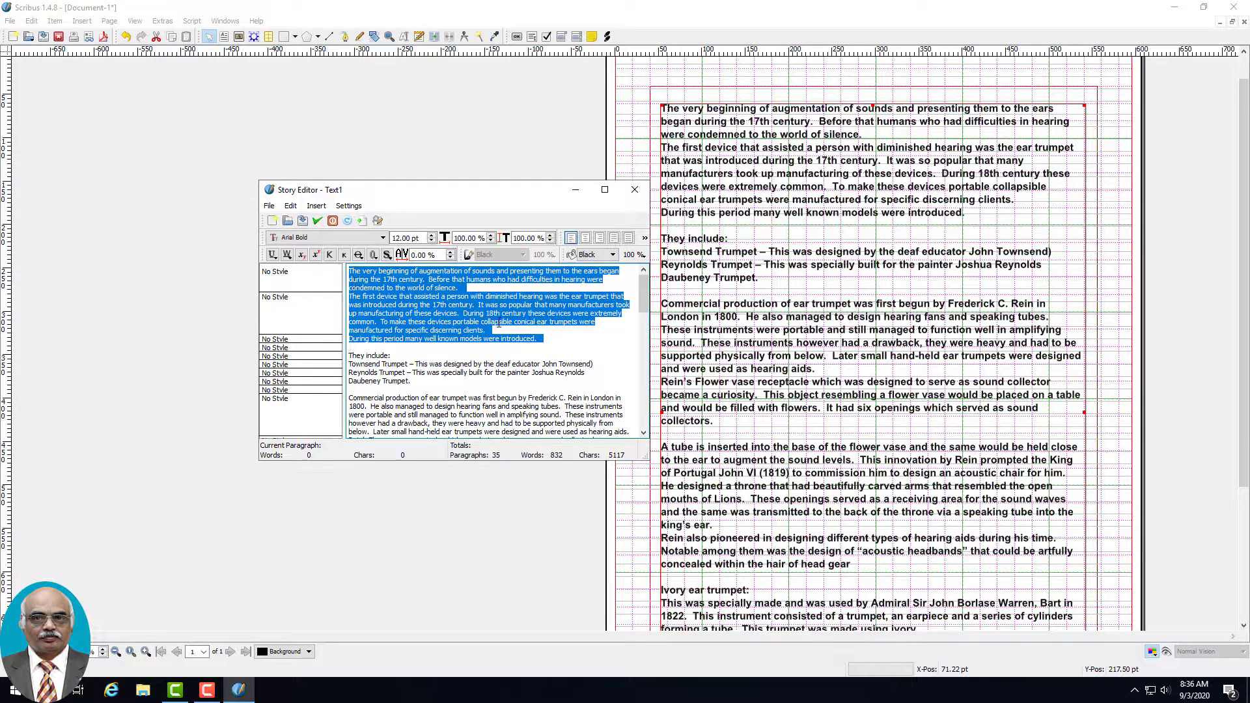
pyautogui.click(481, 281)
pyautogui.click(460, 289)
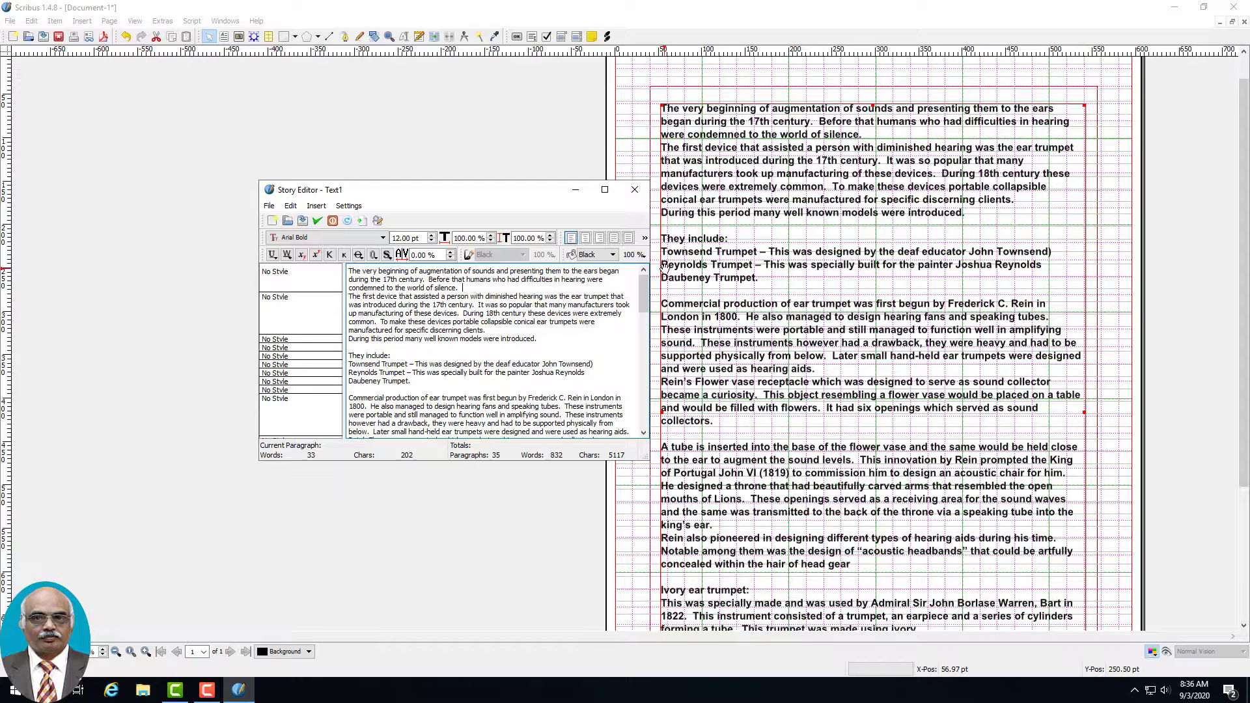
pyautogui.press('Return')
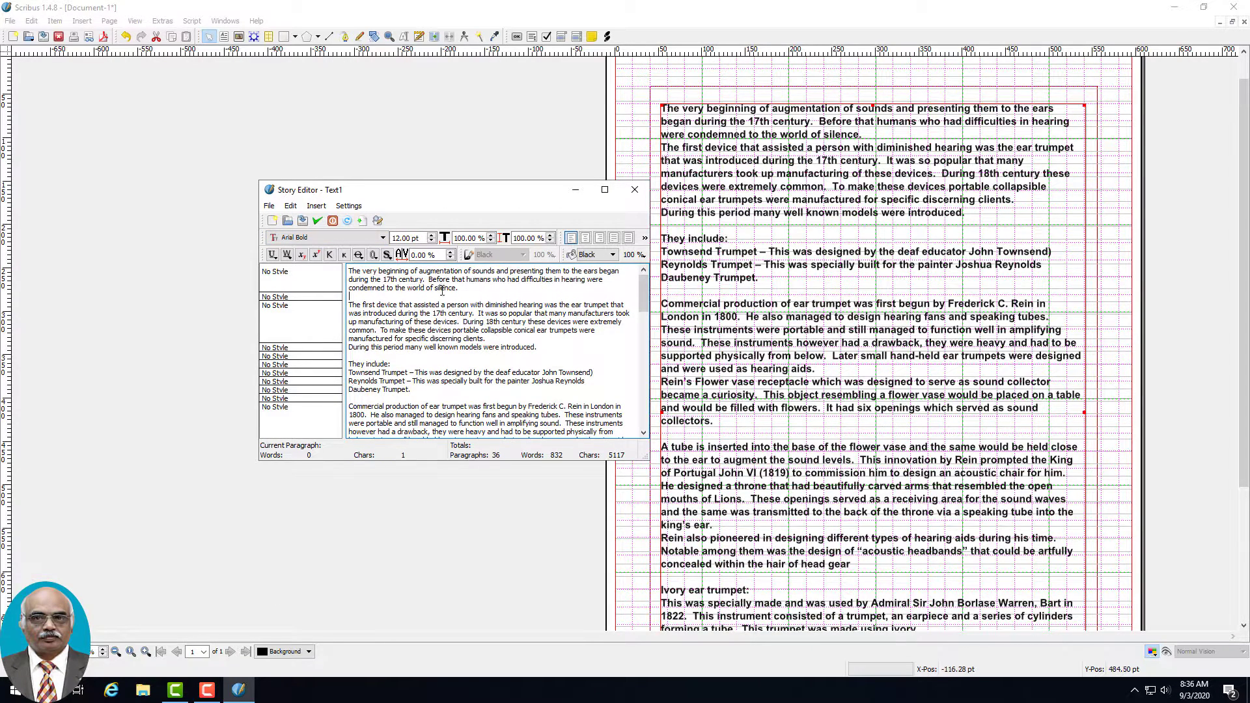
# - Check the style choices for the empty paragraph and close the Story Editor without saving the changes
pyautogui.click(314, 297)
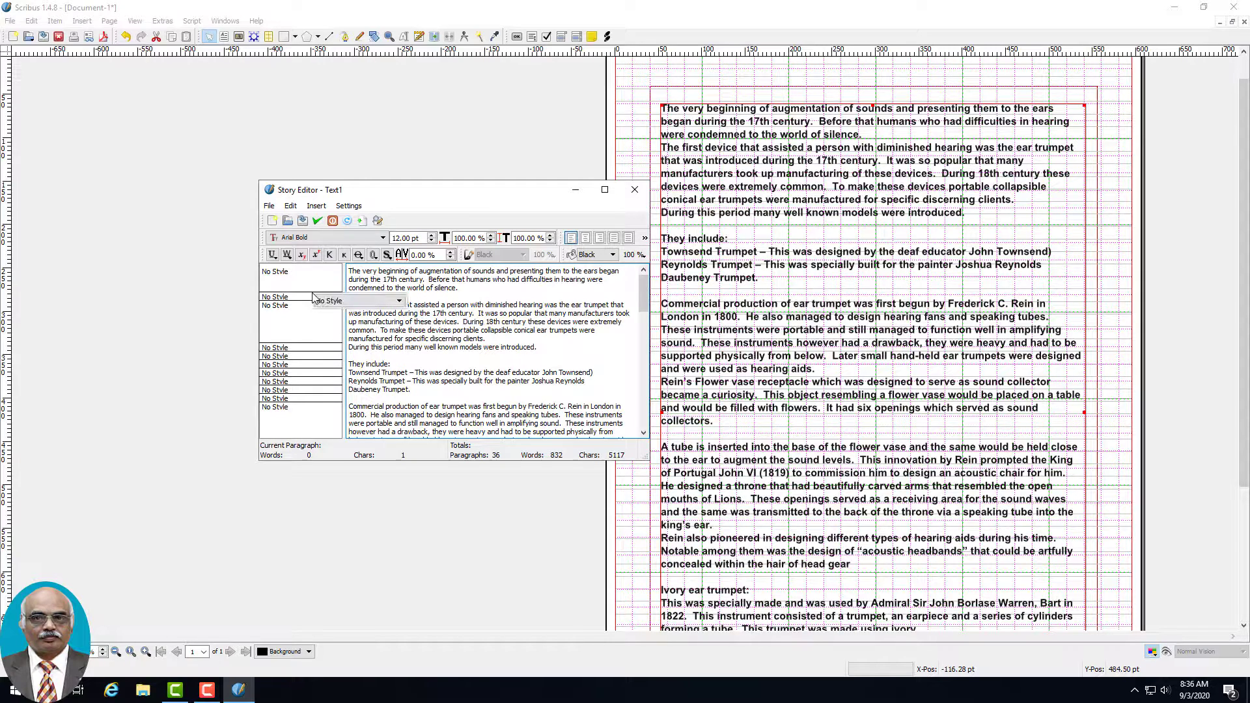
pyautogui.click(381, 302)
pyautogui.click(433, 292)
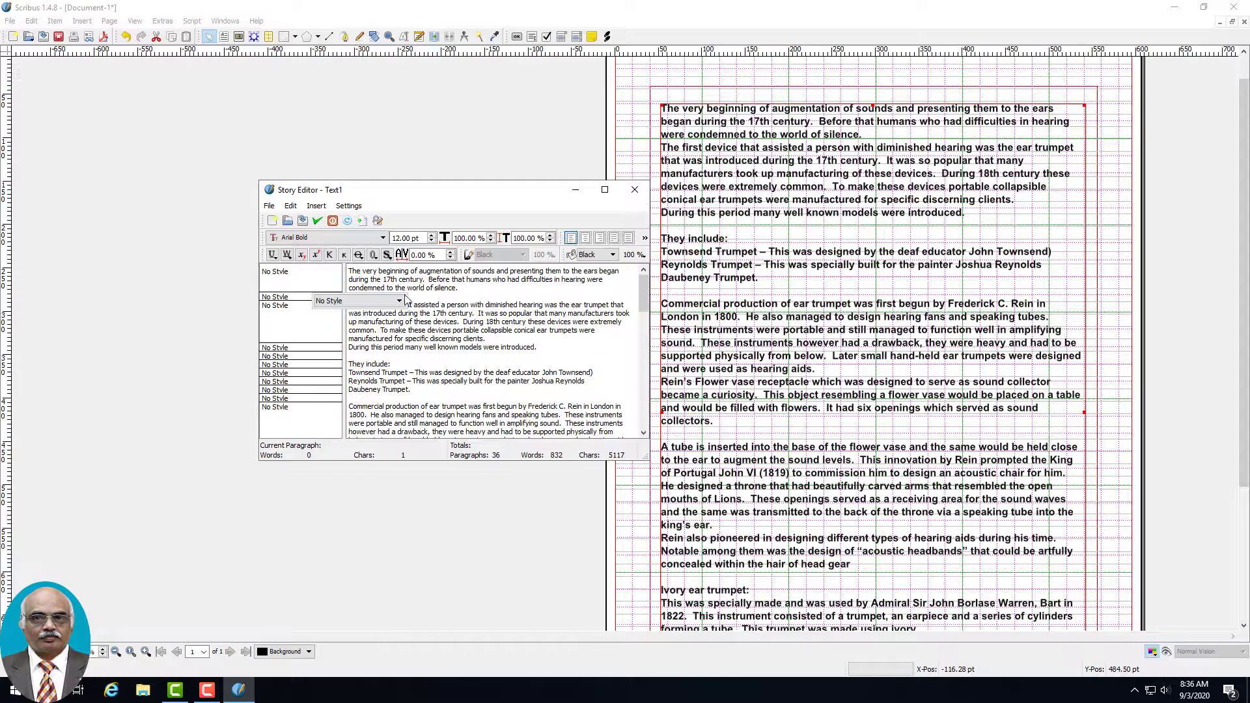
pyautogui.click(450, 295)
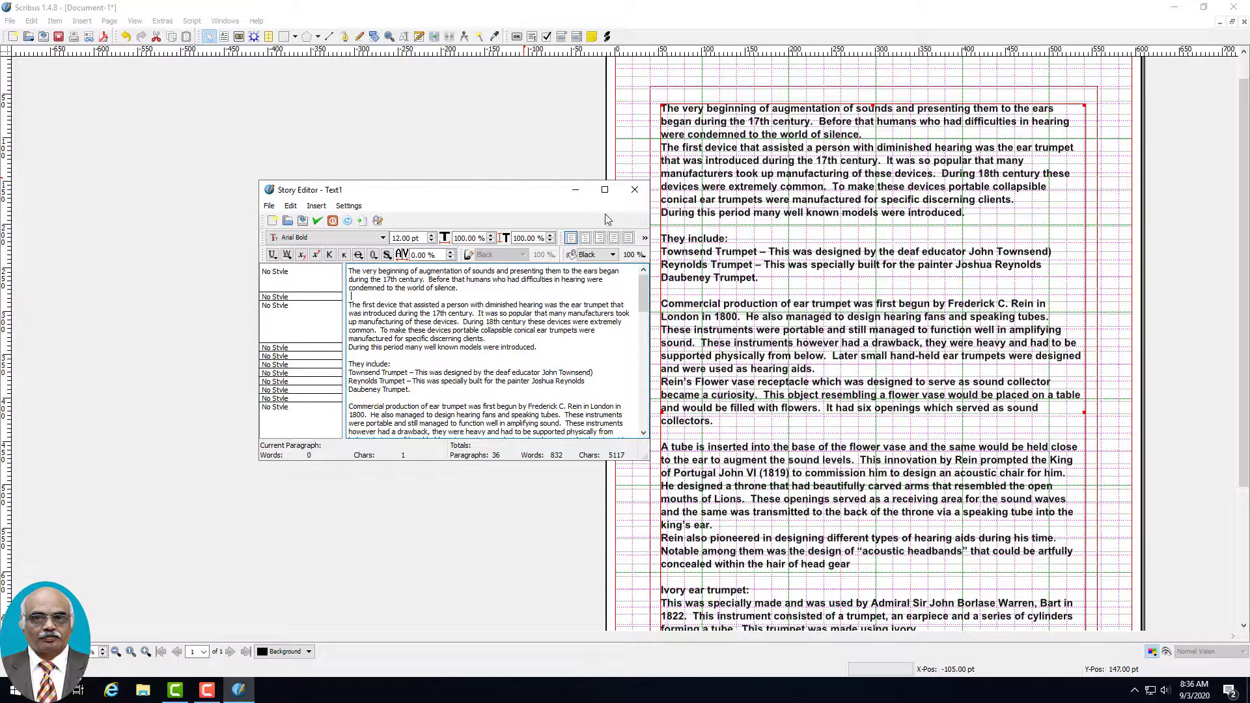
pyautogui.click(636, 191)
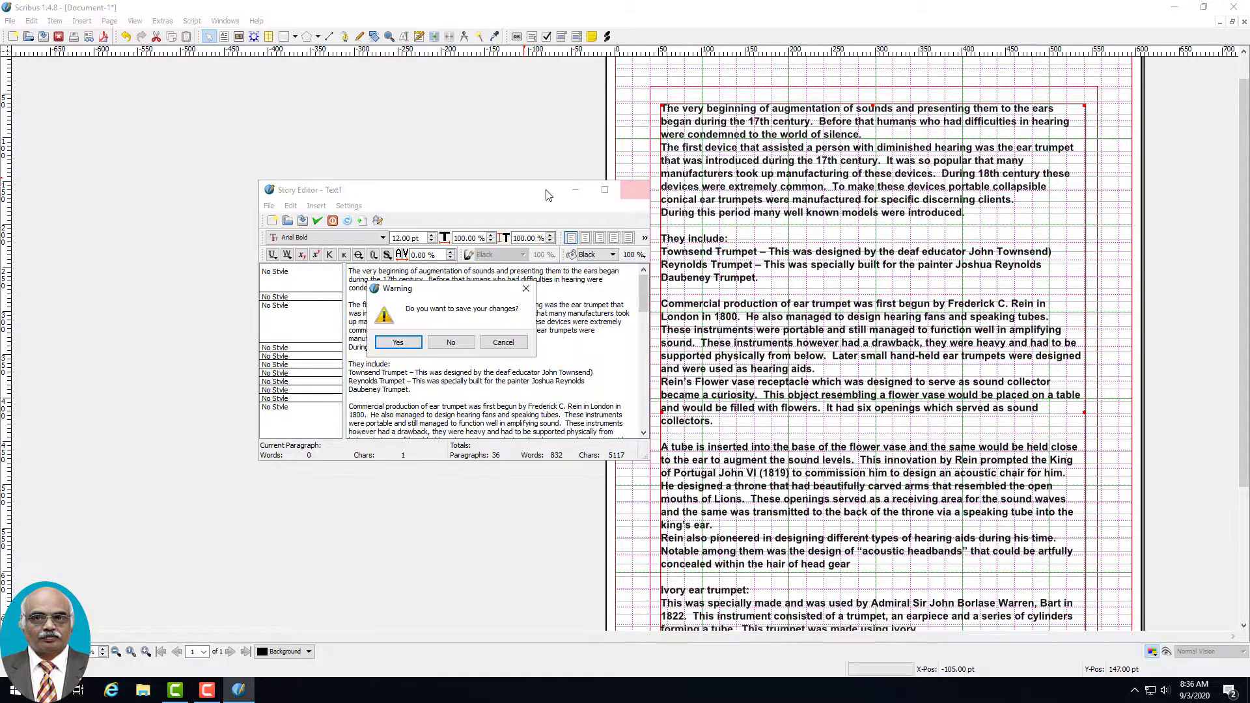
pyautogui.click(441, 350)
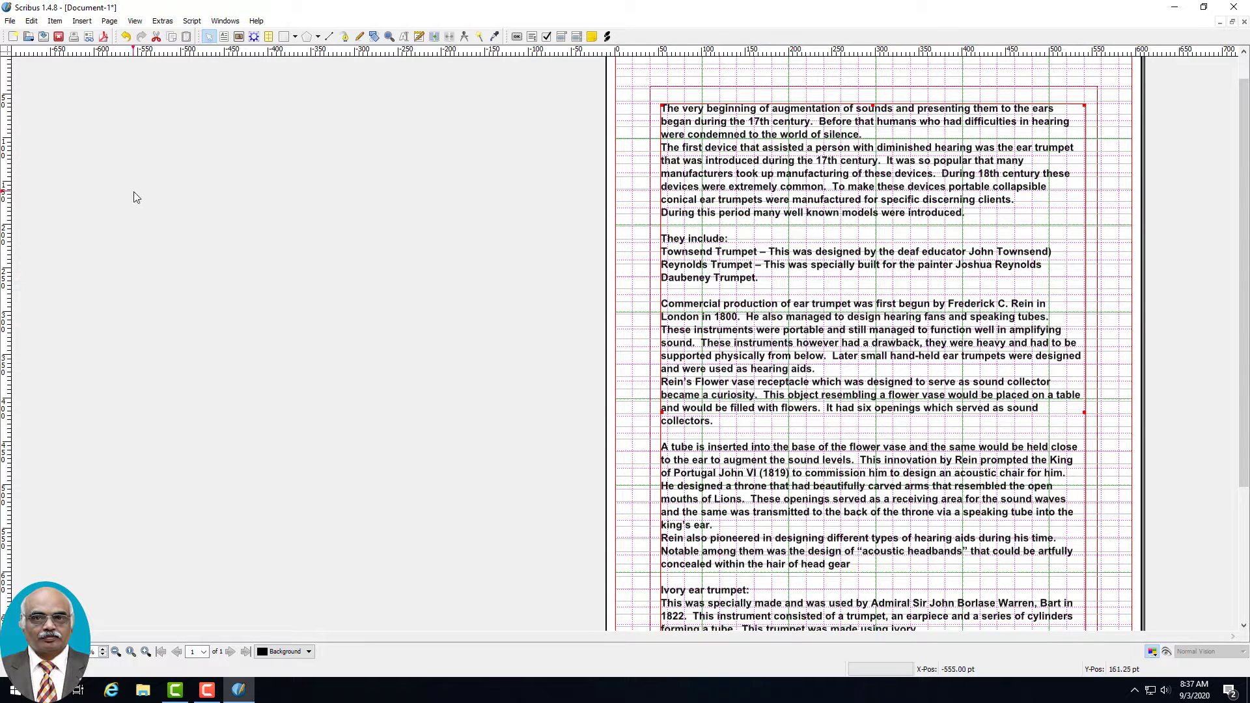
# - Open the Style Manager, move it clear of the page text and examine its paragraph, character and line style categories
pyautogui.click(31, 22)
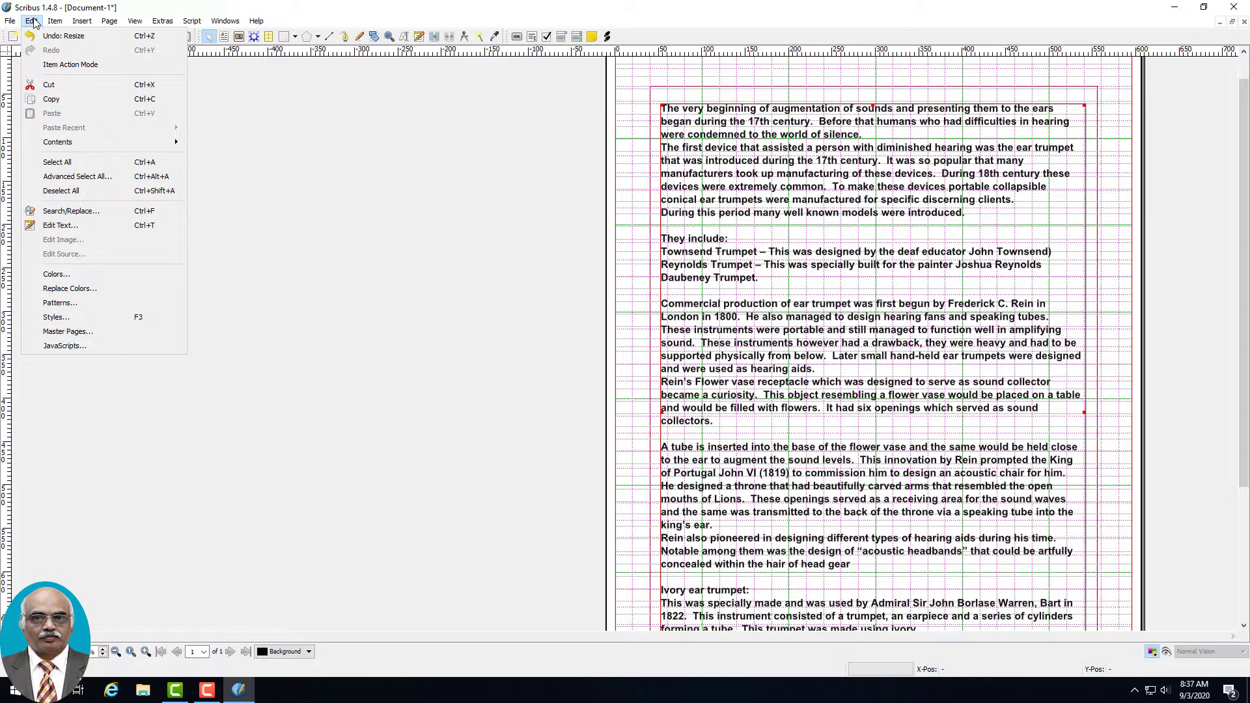
pyautogui.click(55, 317)
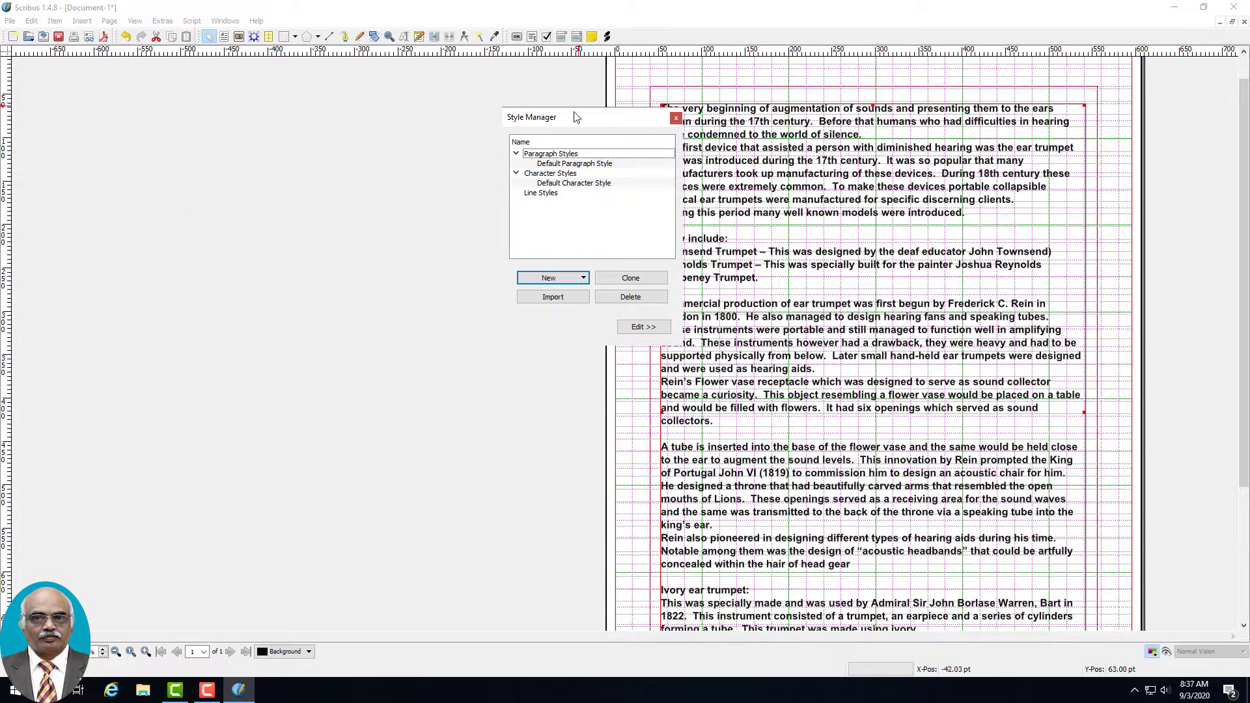
pyautogui.moveTo(575, 117); pyautogui.dragTo(521, 155)
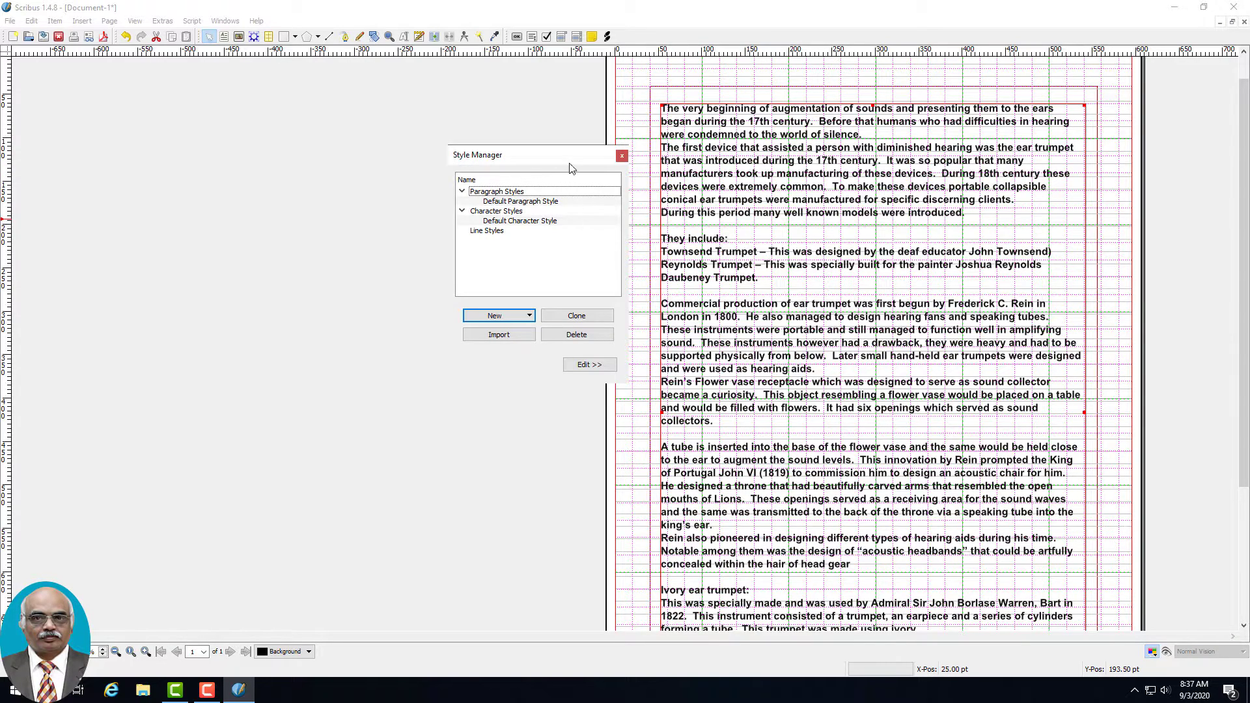
pyautogui.press('super+plus')
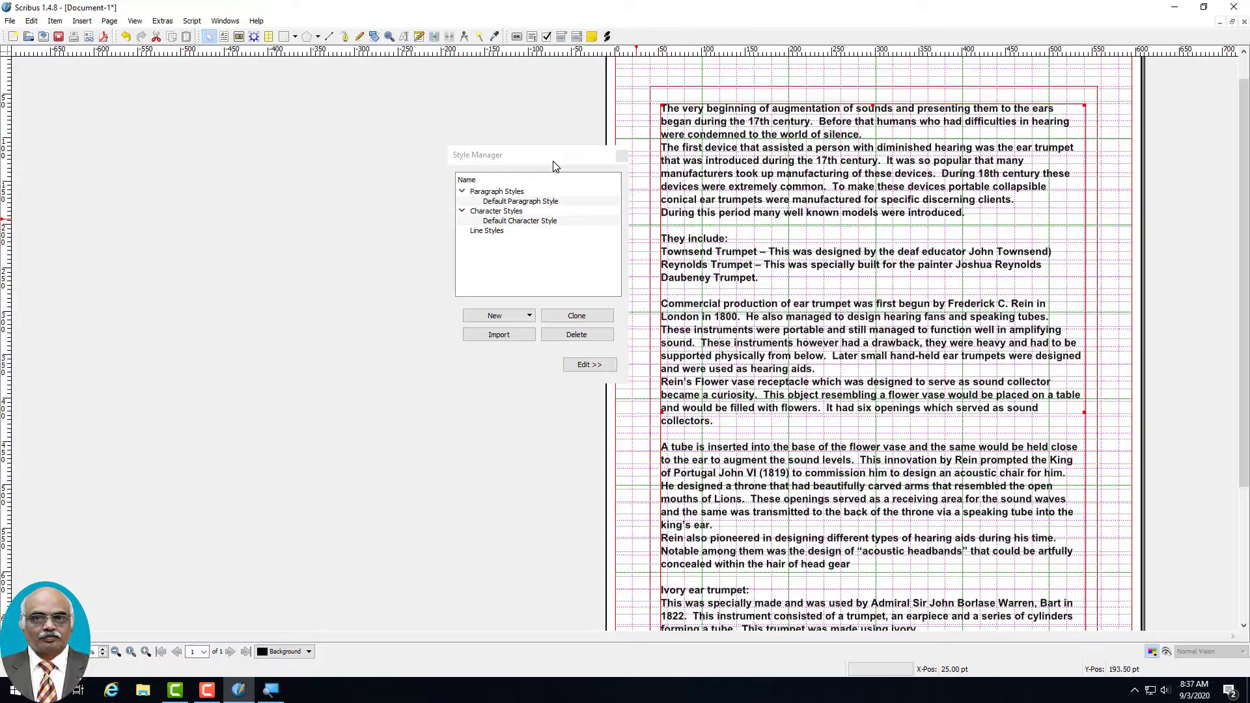
pyautogui.press('super+plus')
pyautogui.press('super+plus')
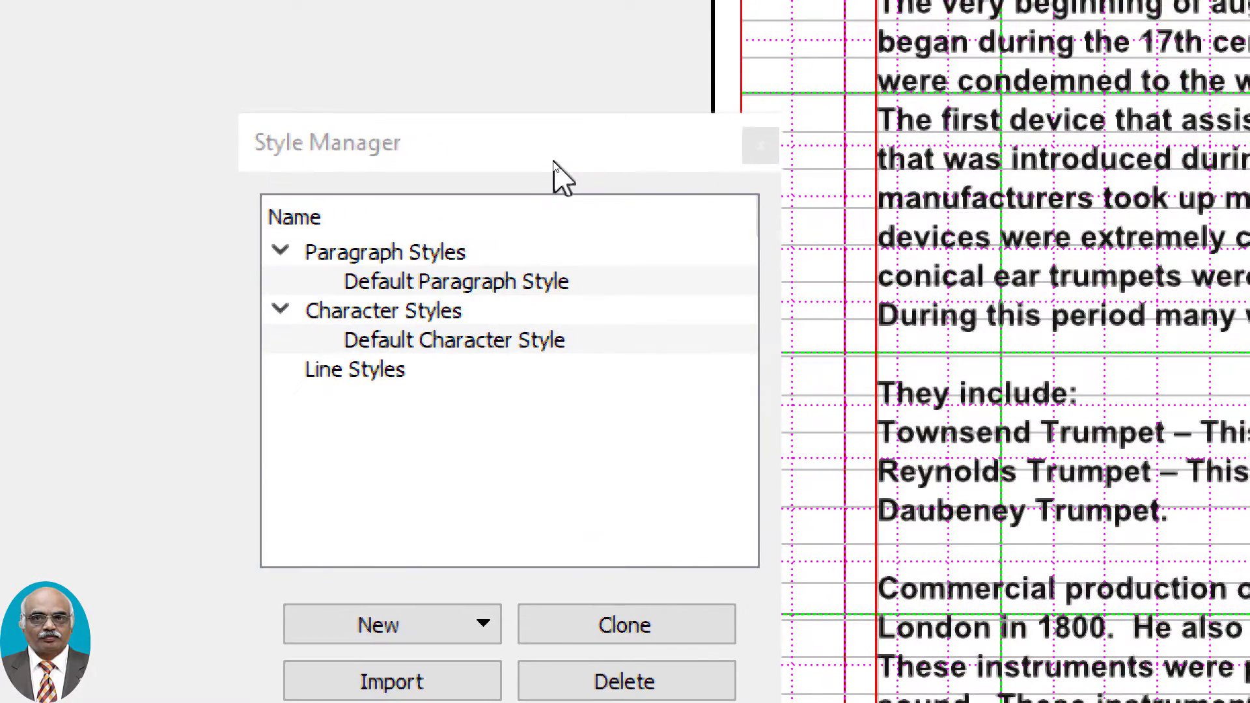
pyautogui.moveTo(368, 156); pyautogui.dragTo(360, 24)
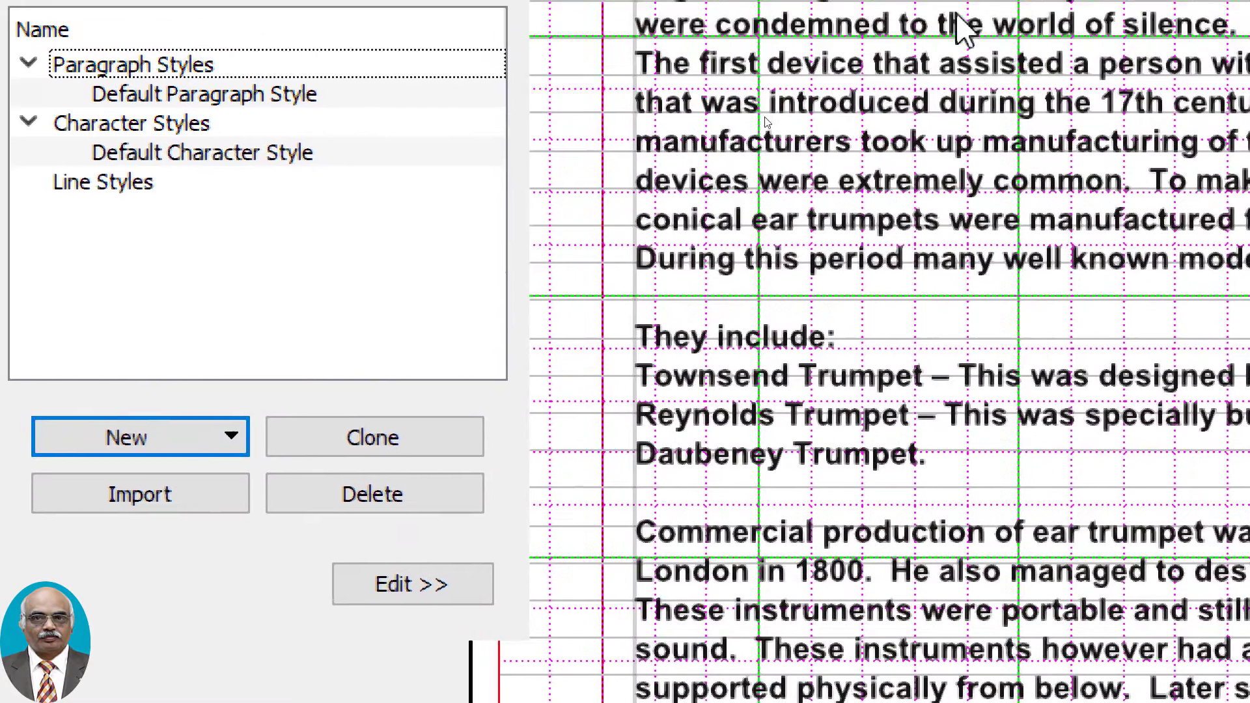
pyautogui.click(956, 14)
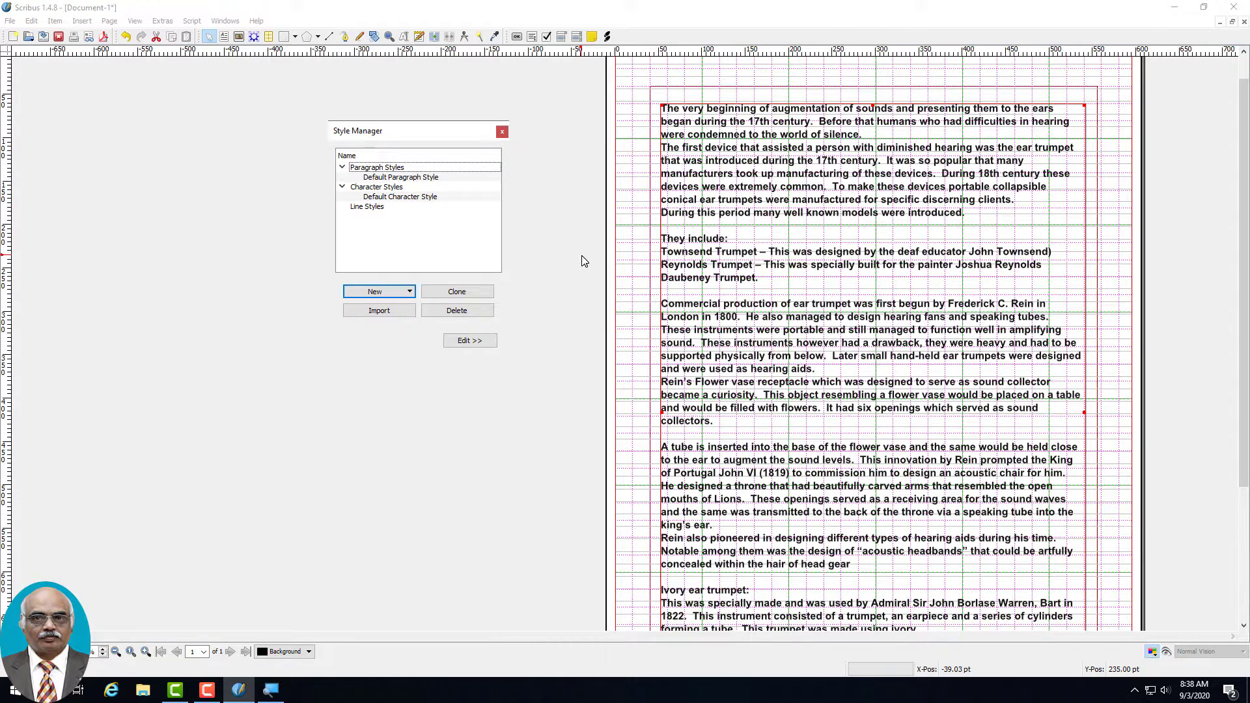
# - Examine the Style Manager's options for creating, importing and cloning styles, and close it without adding a style
pyautogui.click(403, 291)
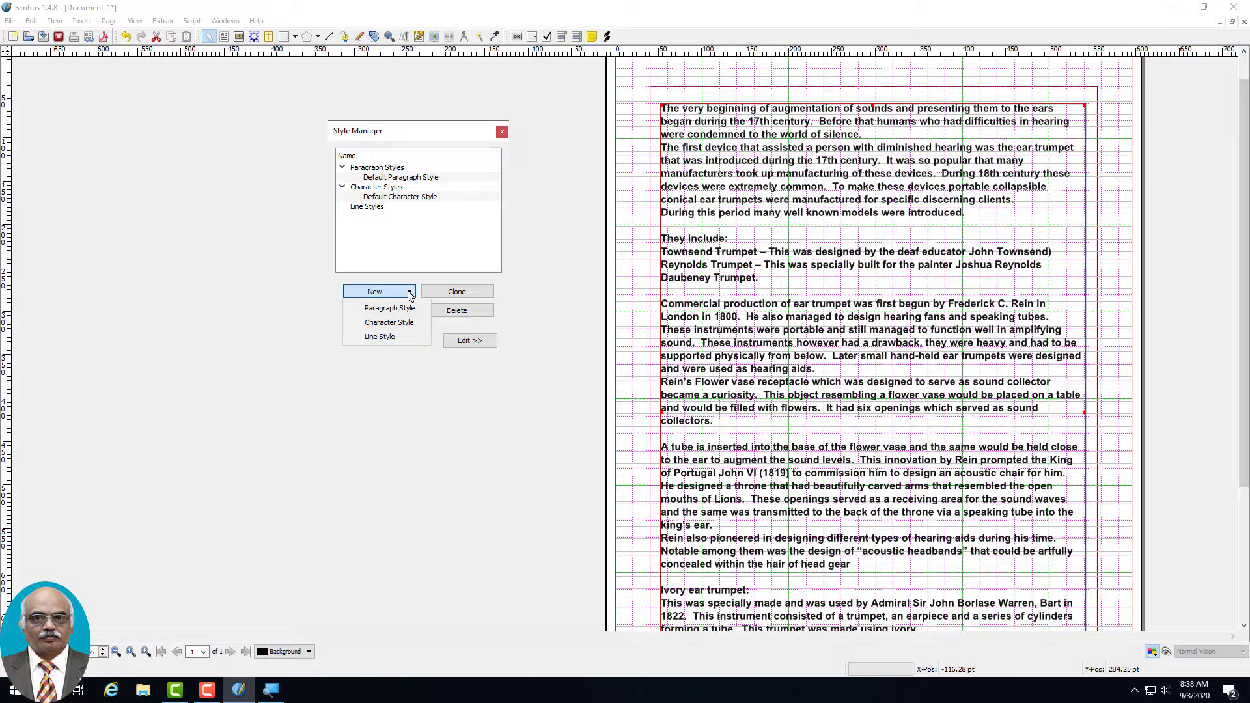
pyautogui.click(410, 294)
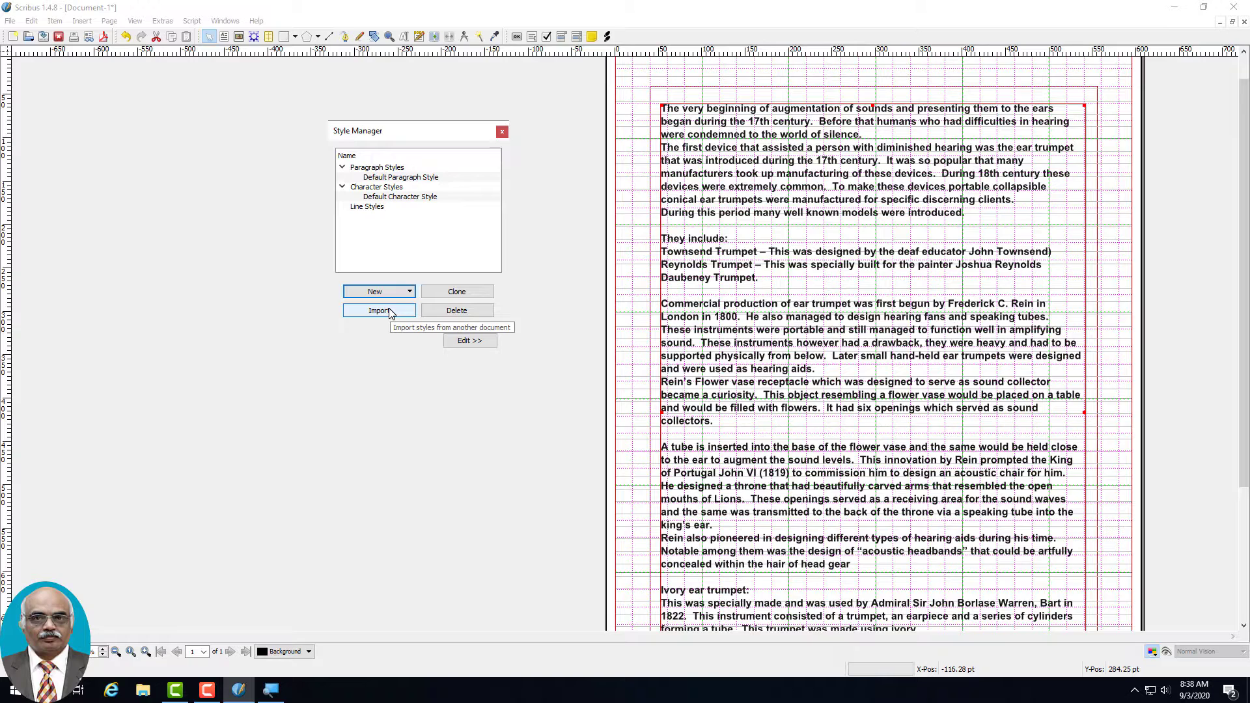
pyautogui.click(389, 311)
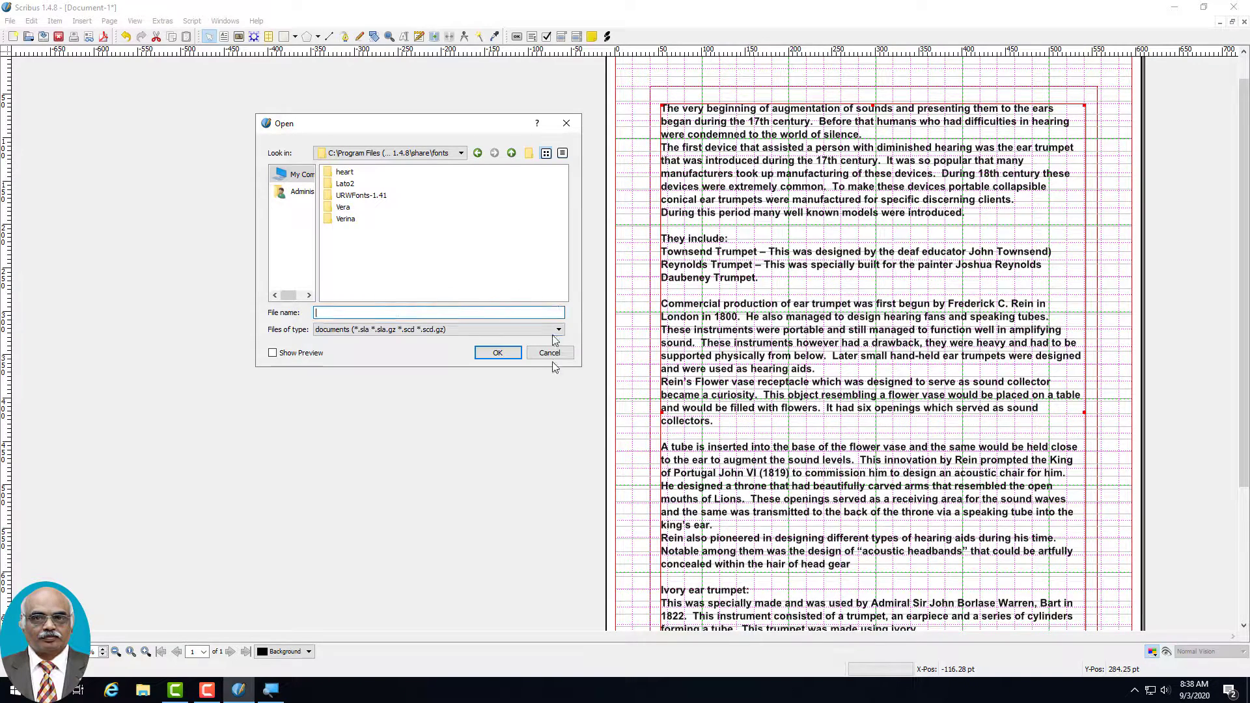
pyautogui.click(551, 355)
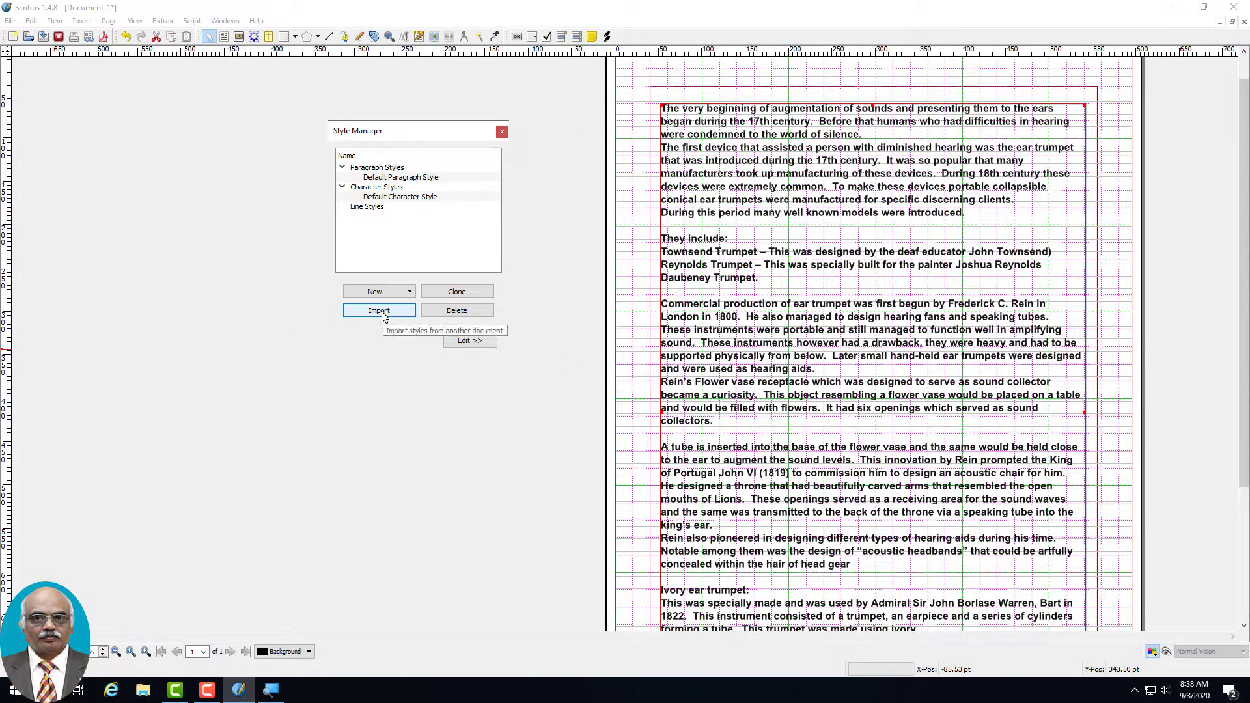
pyautogui.click(459, 295)
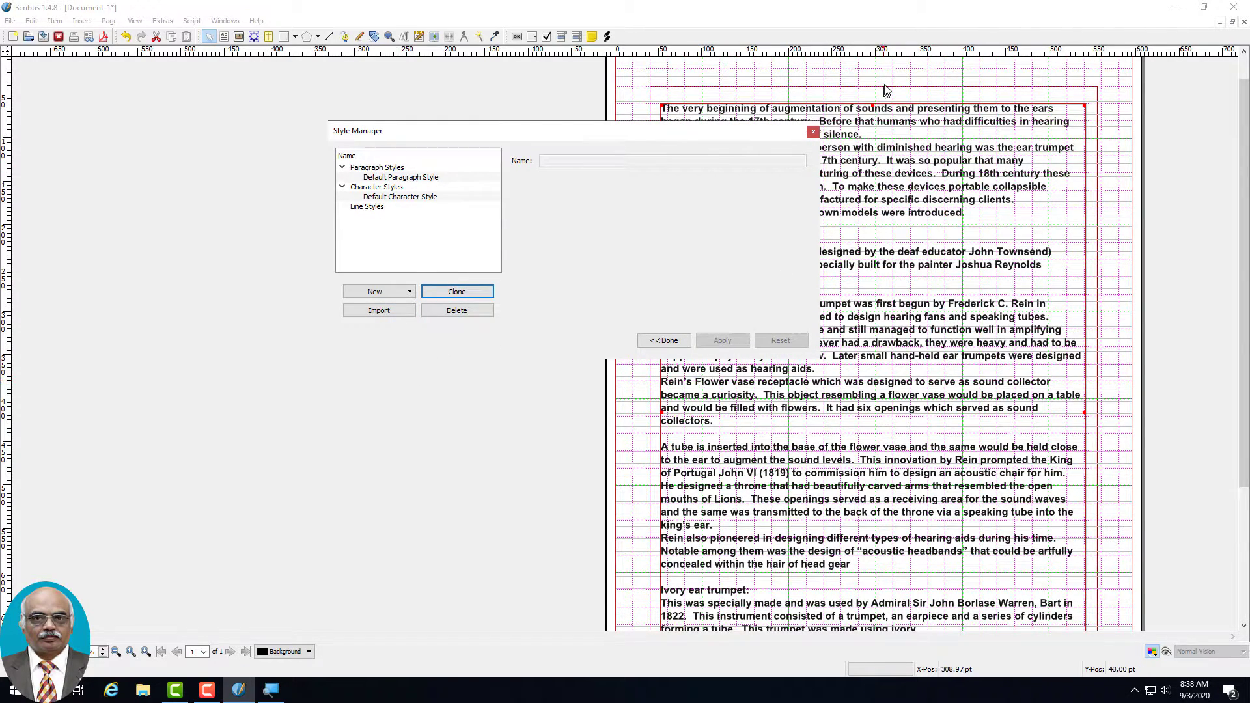
pyautogui.click(814, 134)
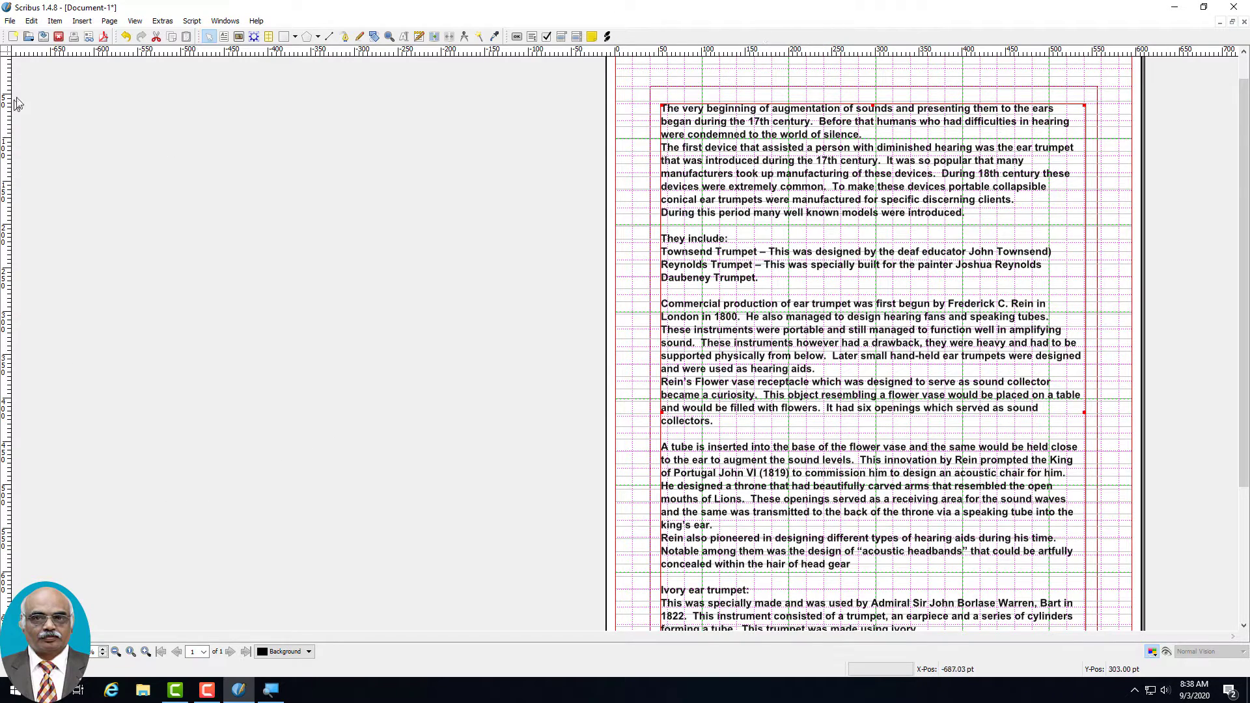
# - Open the Style Manager beside the page text and create a new paragraph style named with the author's handle
pyautogui.click(31, 21)
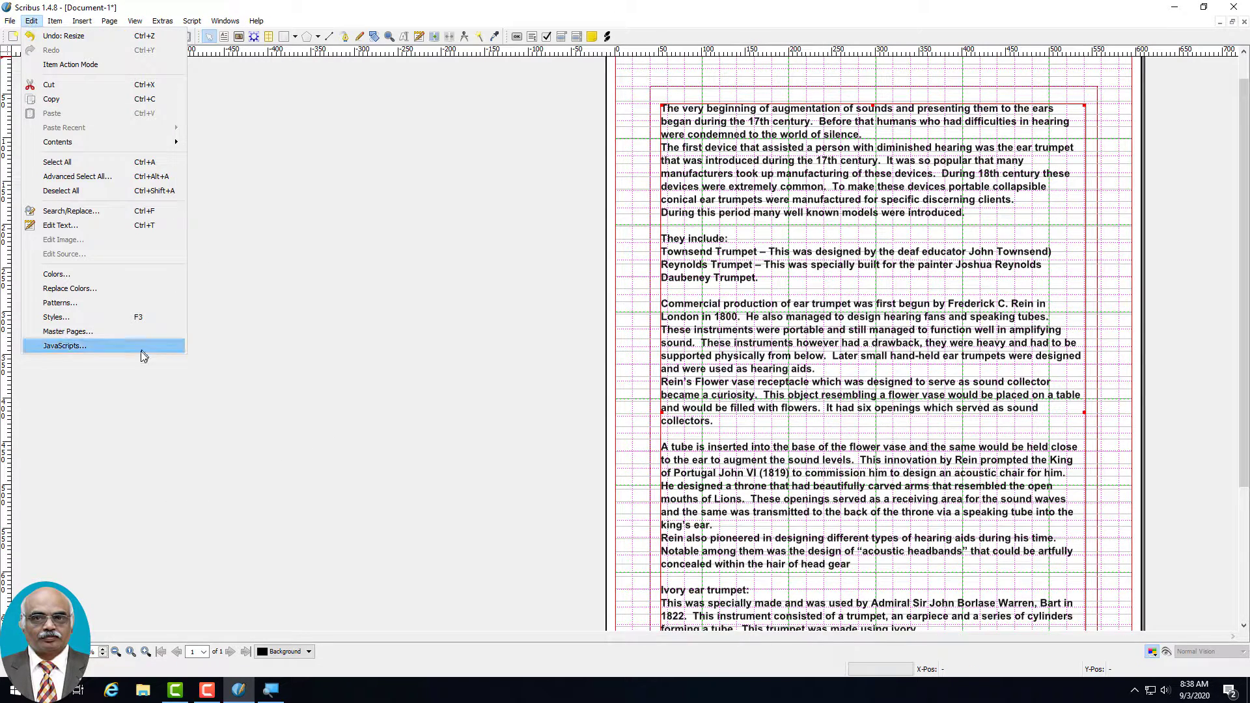
pyautogui.click(124, 318)
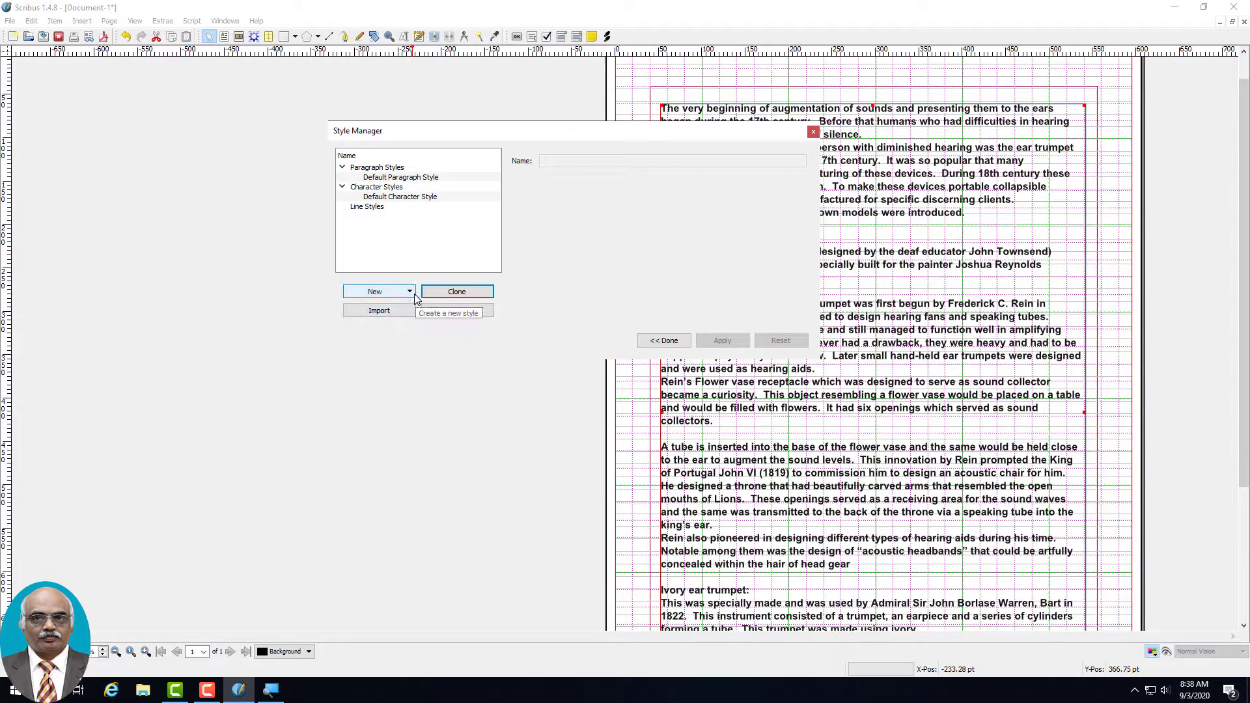
pyautogui.moveTo(511, 130); pyautogui.dragTo(420, 146)
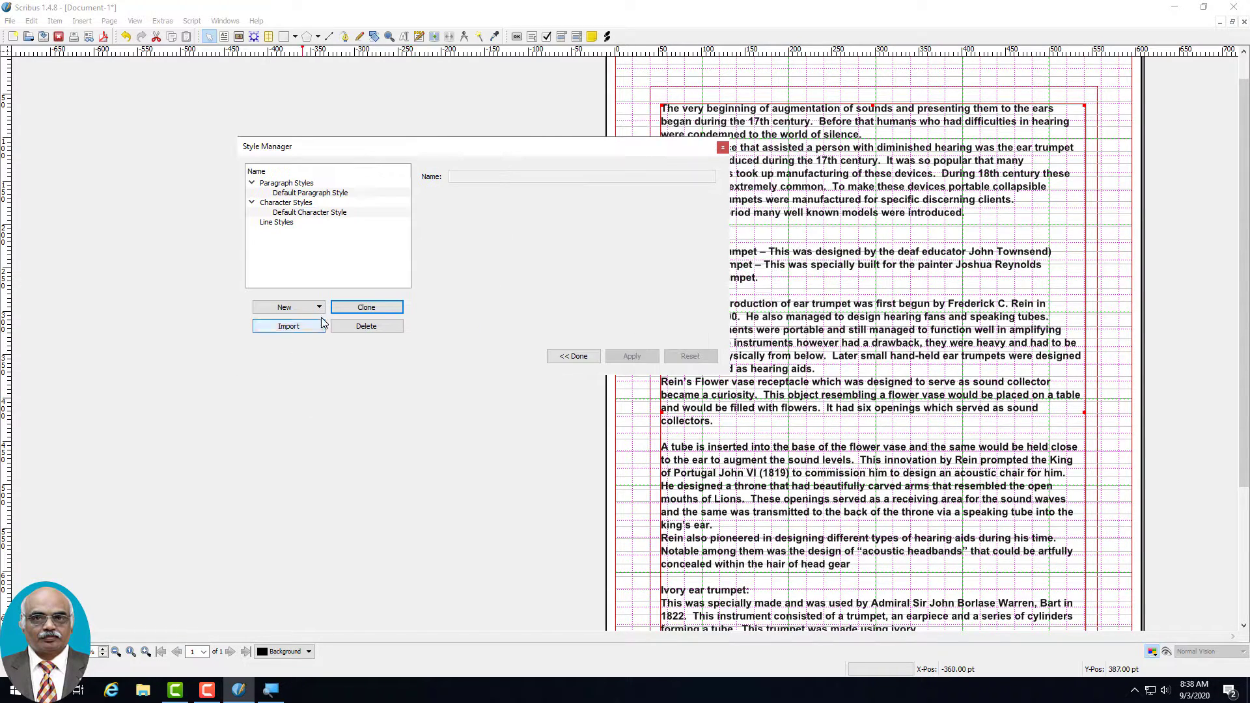
pyautogui.click(319, 307)
pyautogui.click(317, 322)
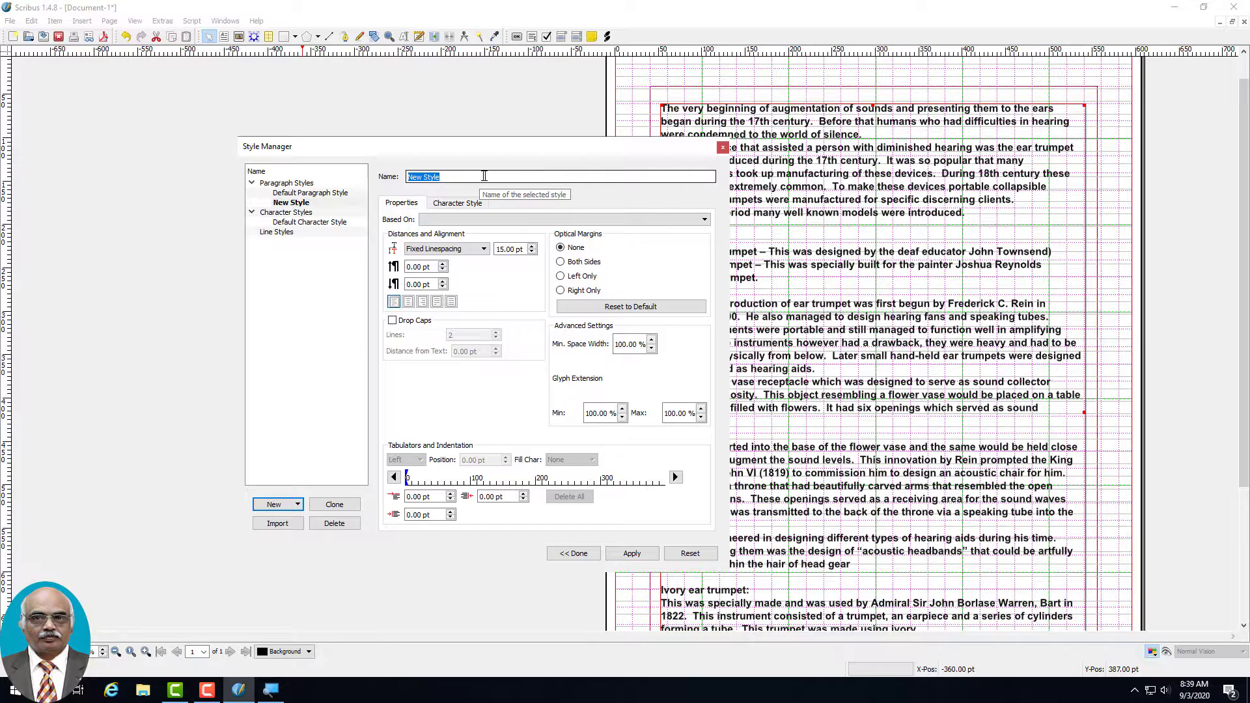
pyautogui.write('Drtbalu')
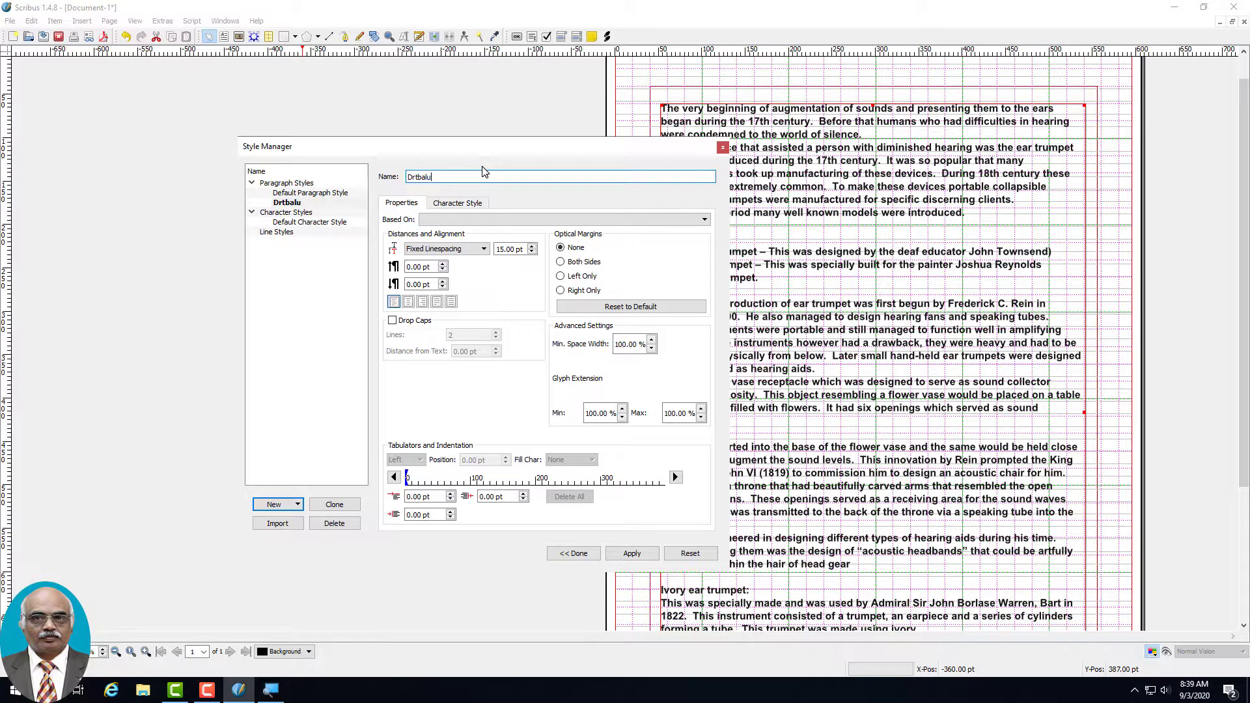
pyautogui.click(466, 118)
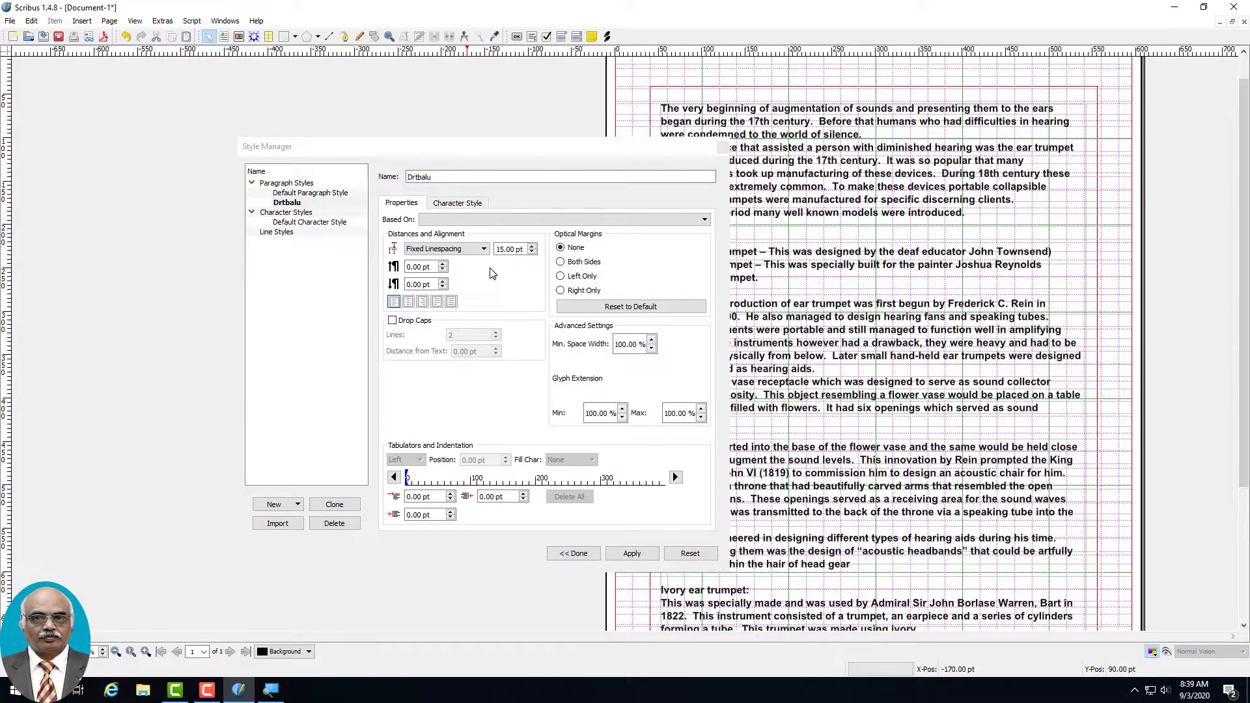
# - Align the paragraph style's line spacing to the baseline grid and set the space above and below to 1.00 pt
pyautogui.click(489, 251)
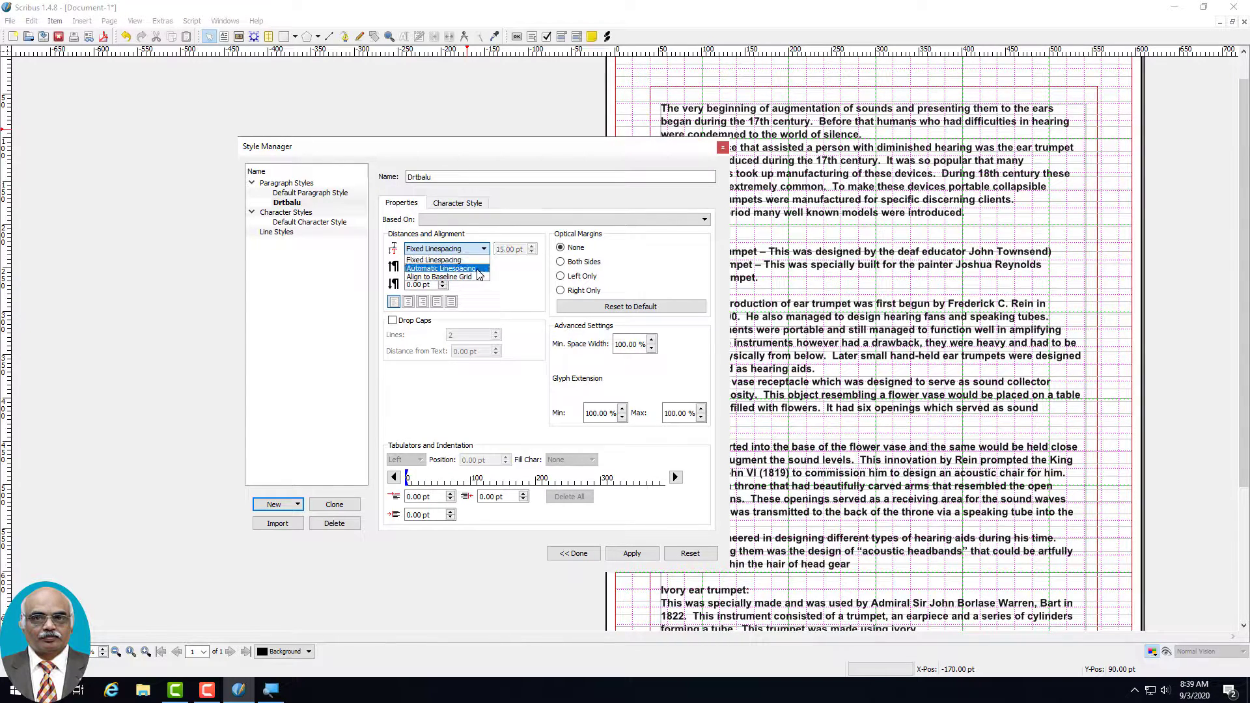
pyautogui.click(478, 278)
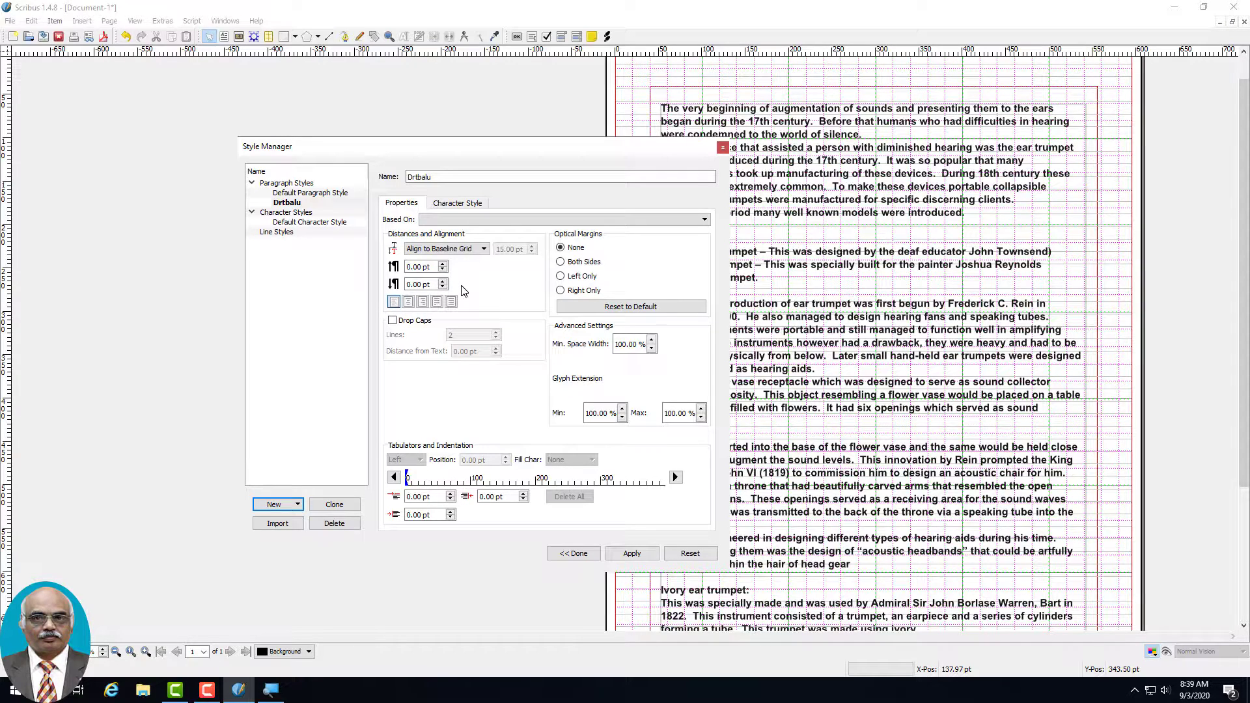
pyautogui.click(443, 265)
pyautogui.click(443, 281)
pyautogui.moveTo(542, 147); pyautogui.dragTo(446, 127)
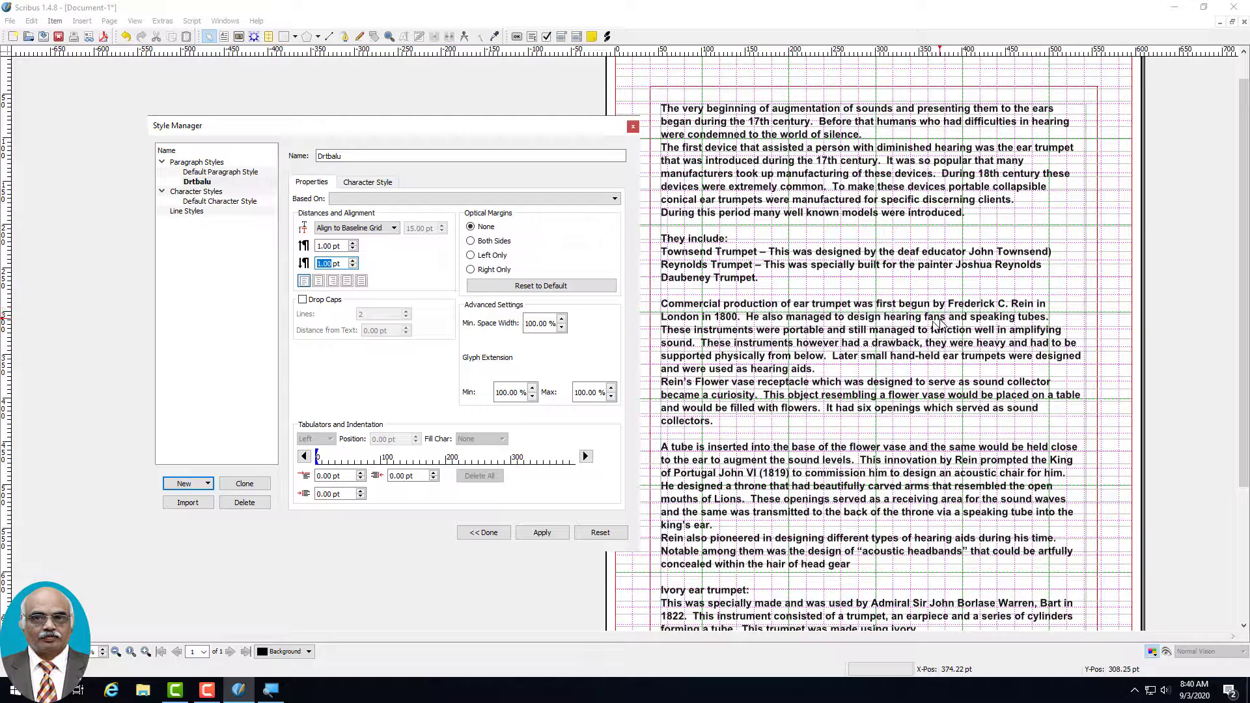
# - Enable drop caps over 2 lines at 1.00 pt from the text, and set optical margins to Both Sides
pyautogui.click(302, 300)
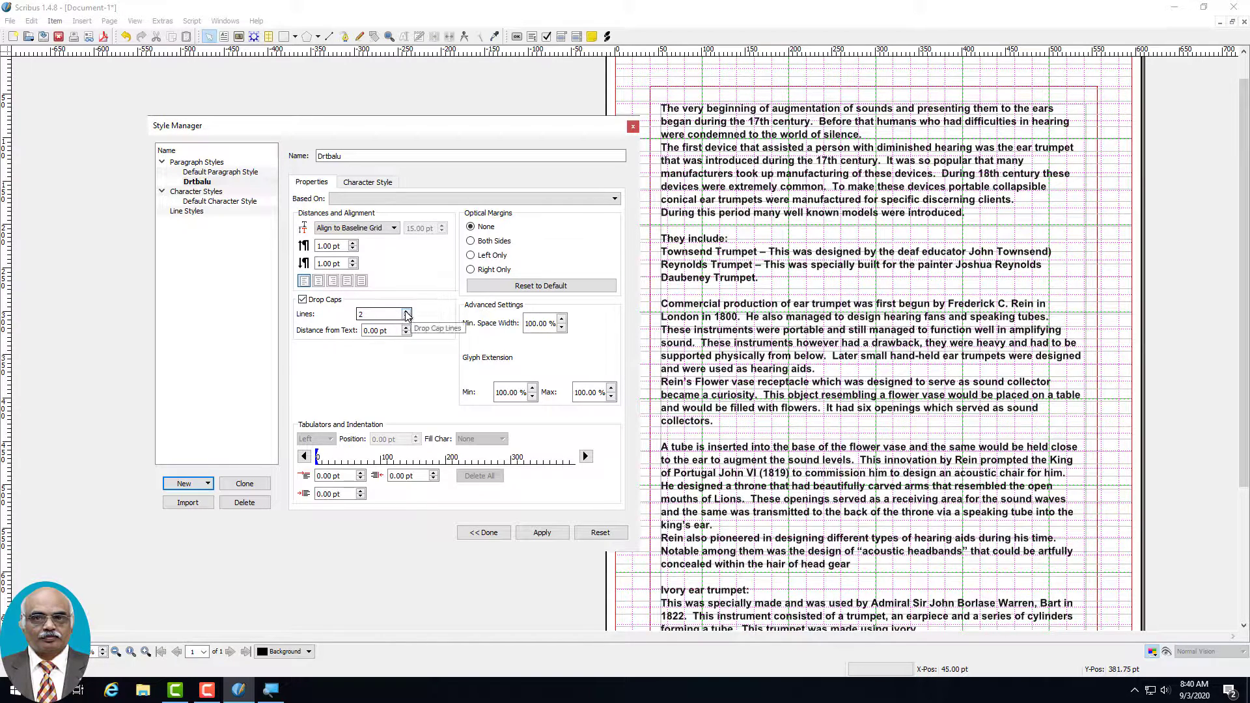
pyautogui.click(405, 312)
pyautogui.click(407, 330)
pyautogui.click(407, 328)
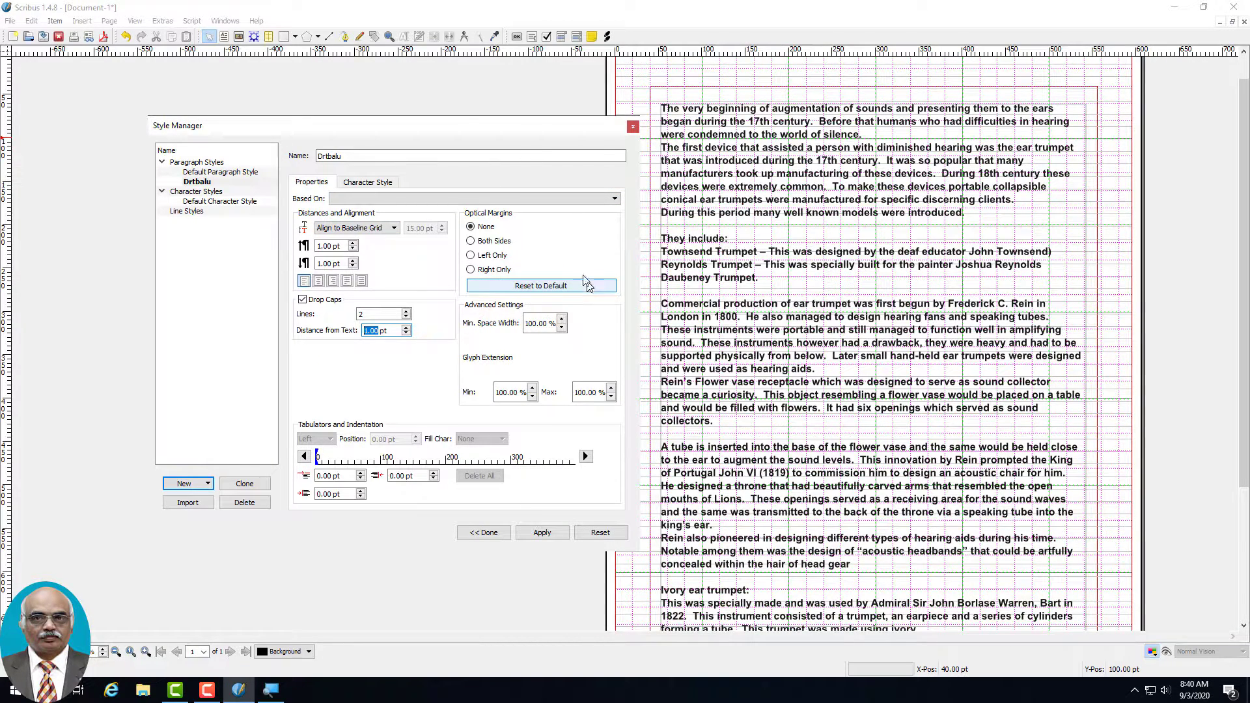
pyautogui.click(470, 241)
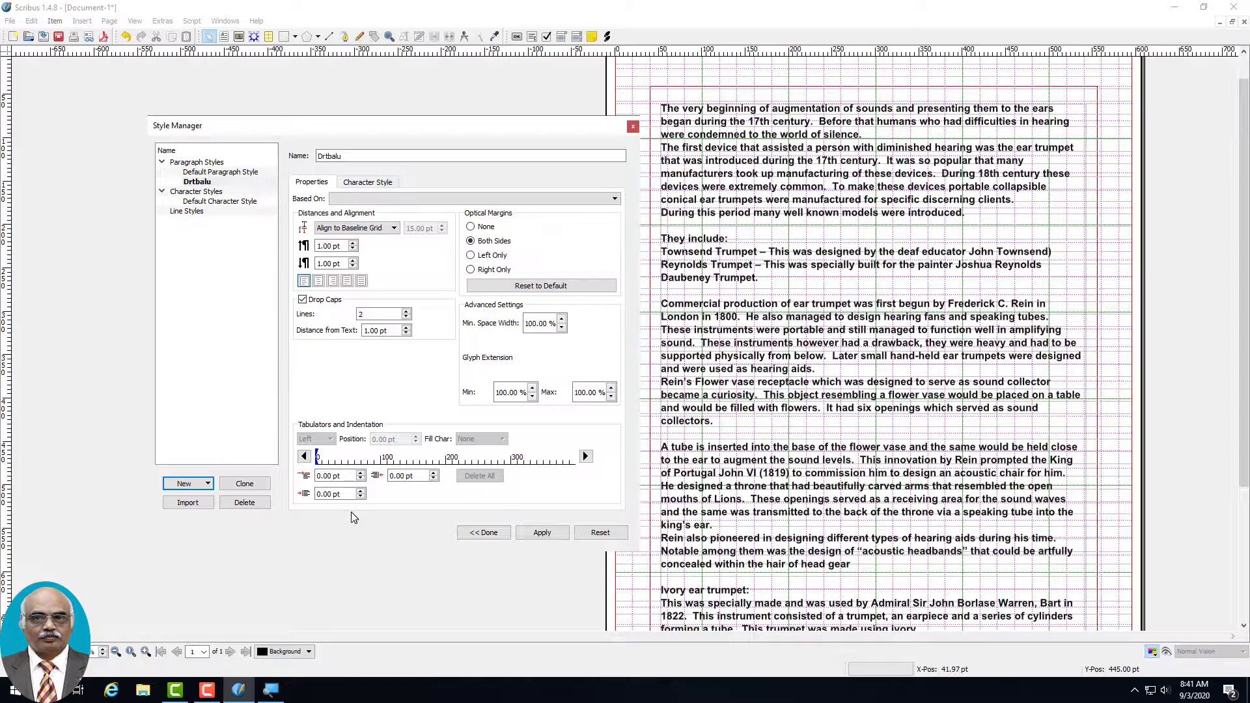
# - Add a left tab stop at 40.00 pt to the paragraph style, keeping None as its fill character
pyautogui.click(343, 460)
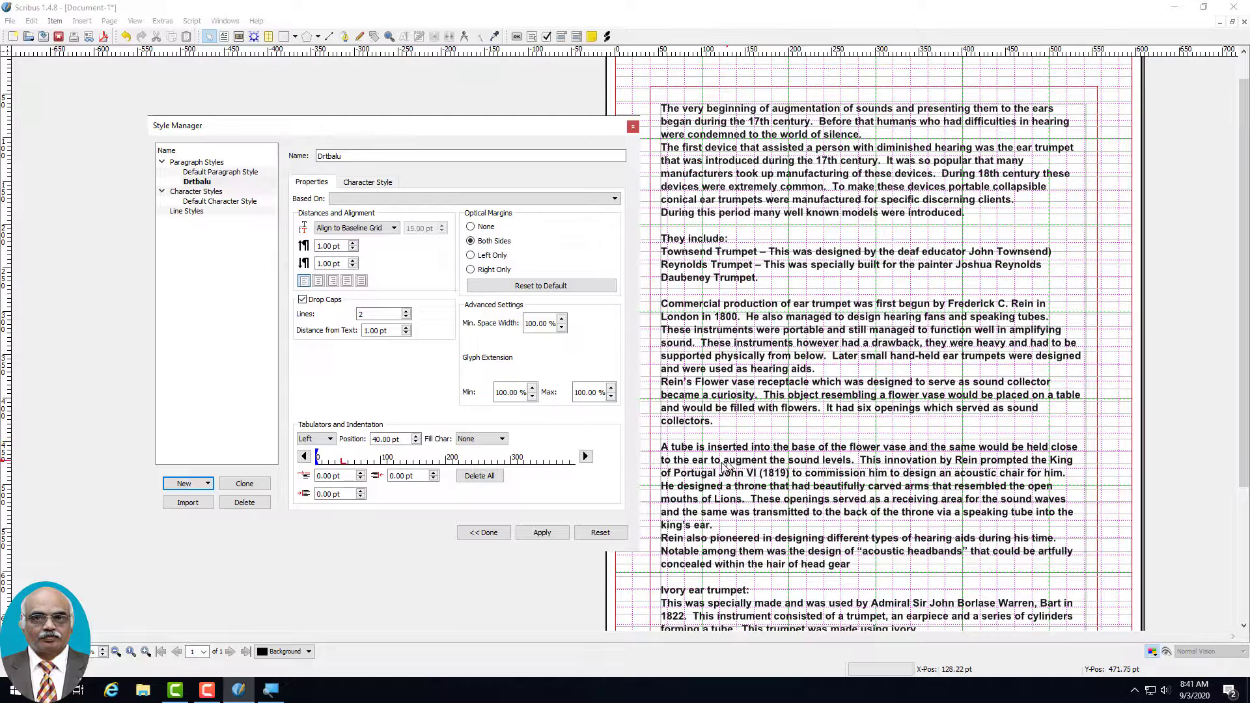
pyautogui.click(484, 441)
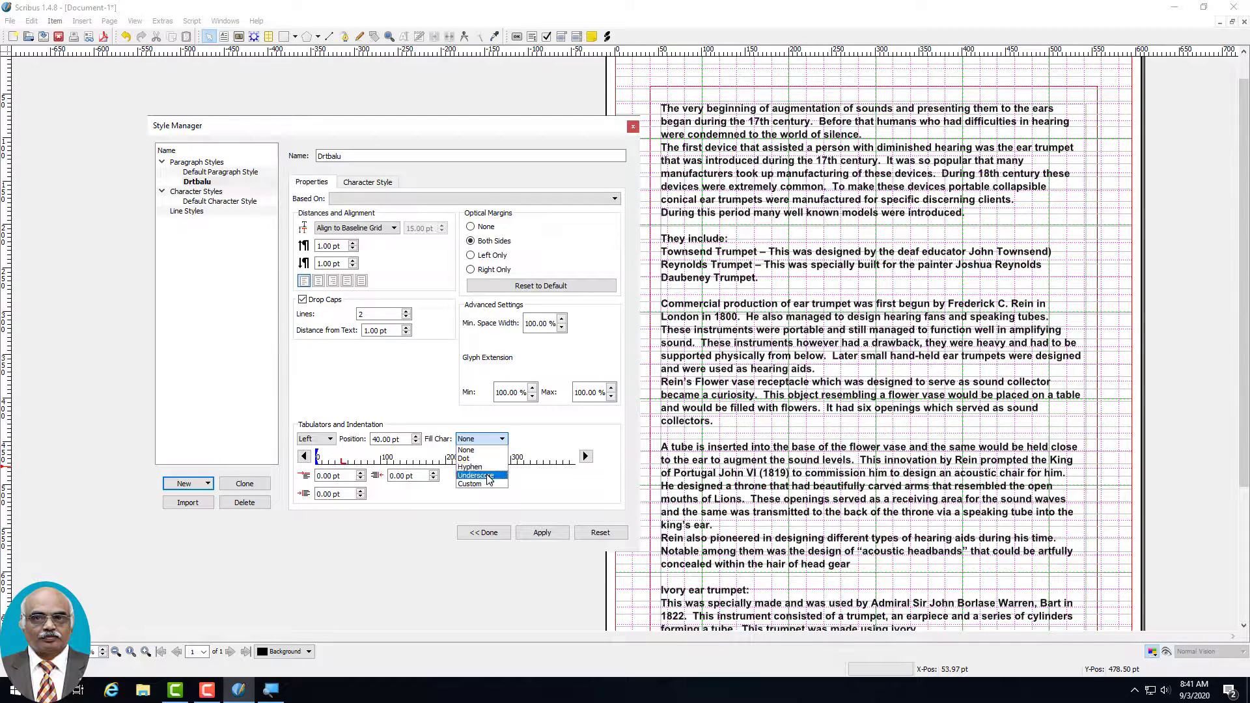
pyautogui.click(409, 391)
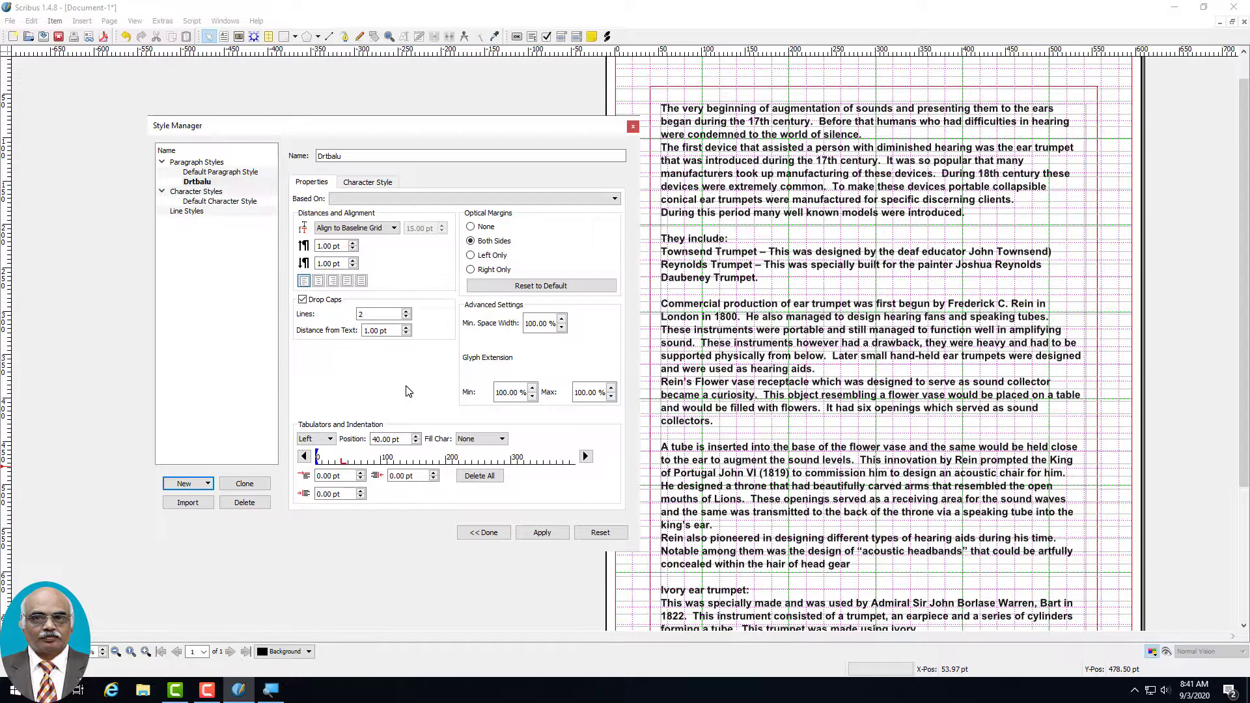
pyautogui.click(616, 199)
pyautogui.click(615, 199)
# - Set the paragraph style's character formatting to Garamond Regular at 11.00 pt
pyautogui.click(365, 182)
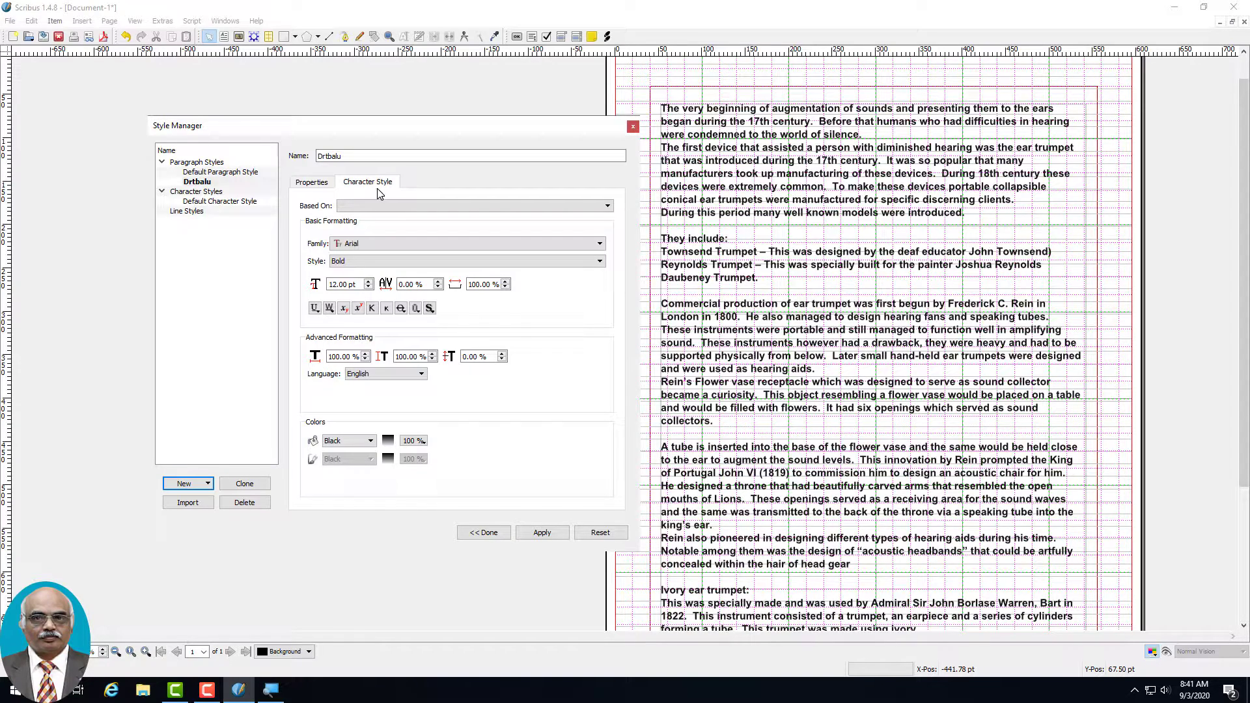
pyautogui.click(600, 247)
pyautogui.moveTo(599, 263); pyautogui.dragTo(597, 289)
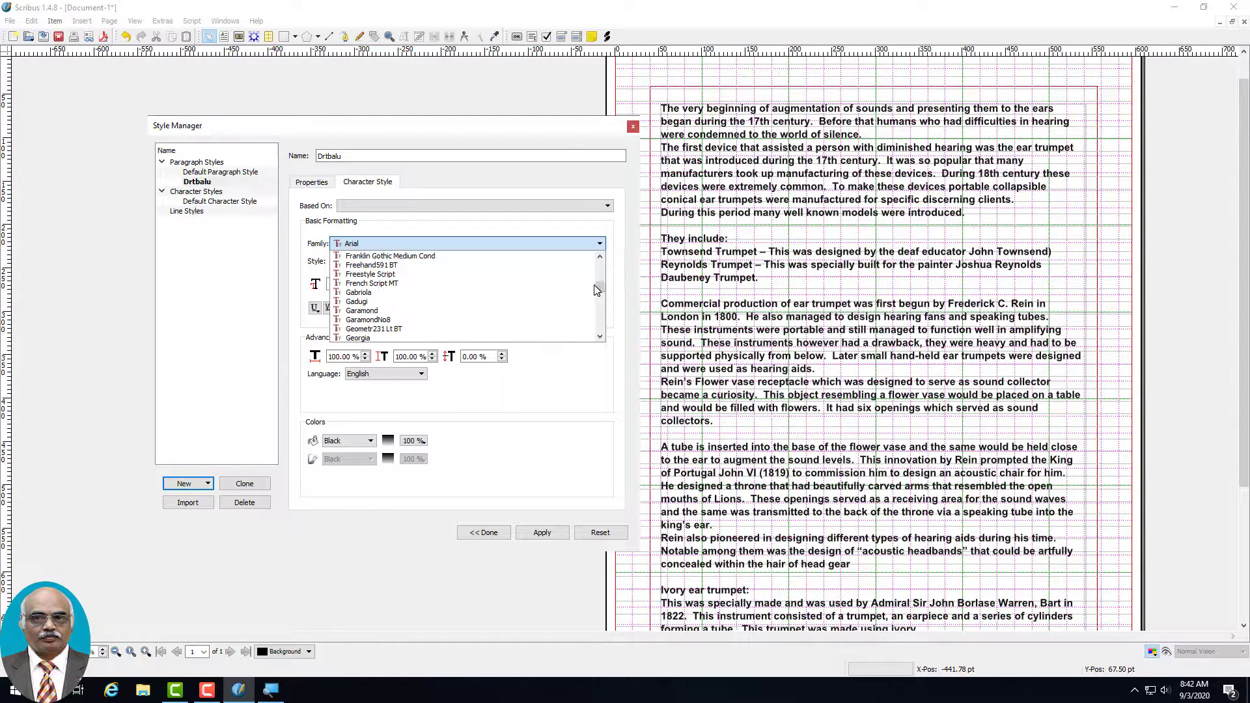
pyautogui.click(350, 311)
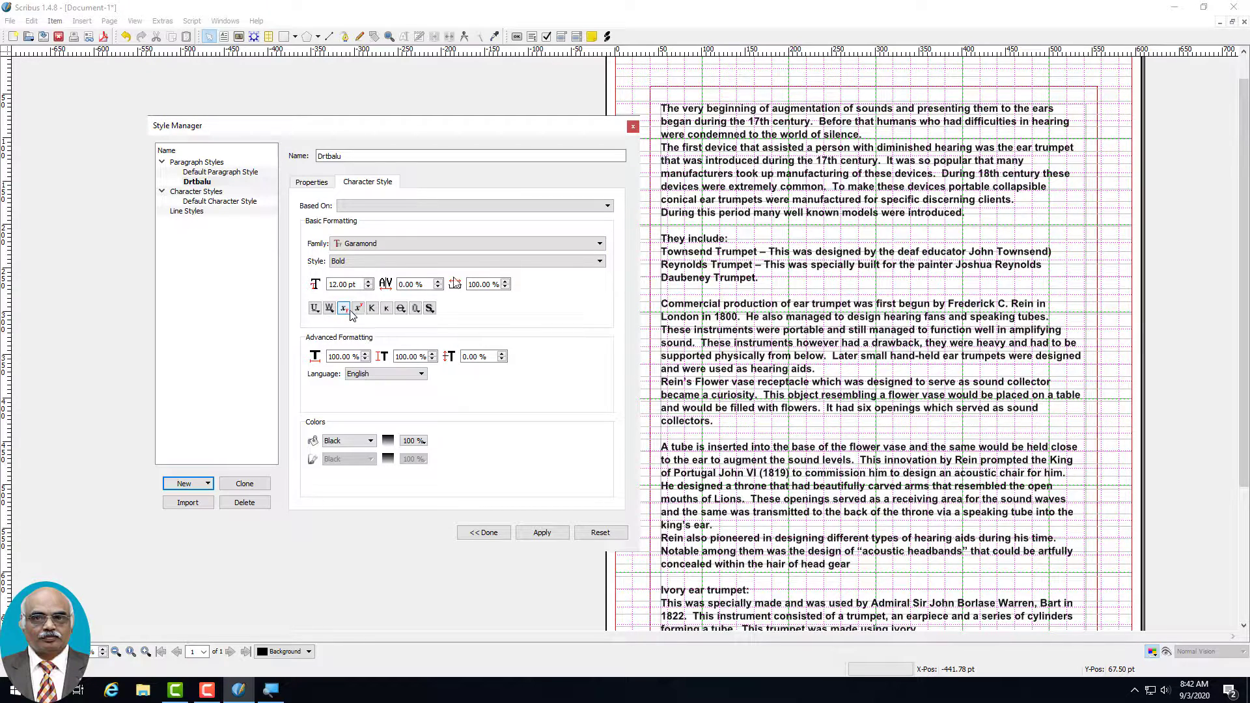
pyautogui.click(600, 262)
pyautogui.click(515, 289)
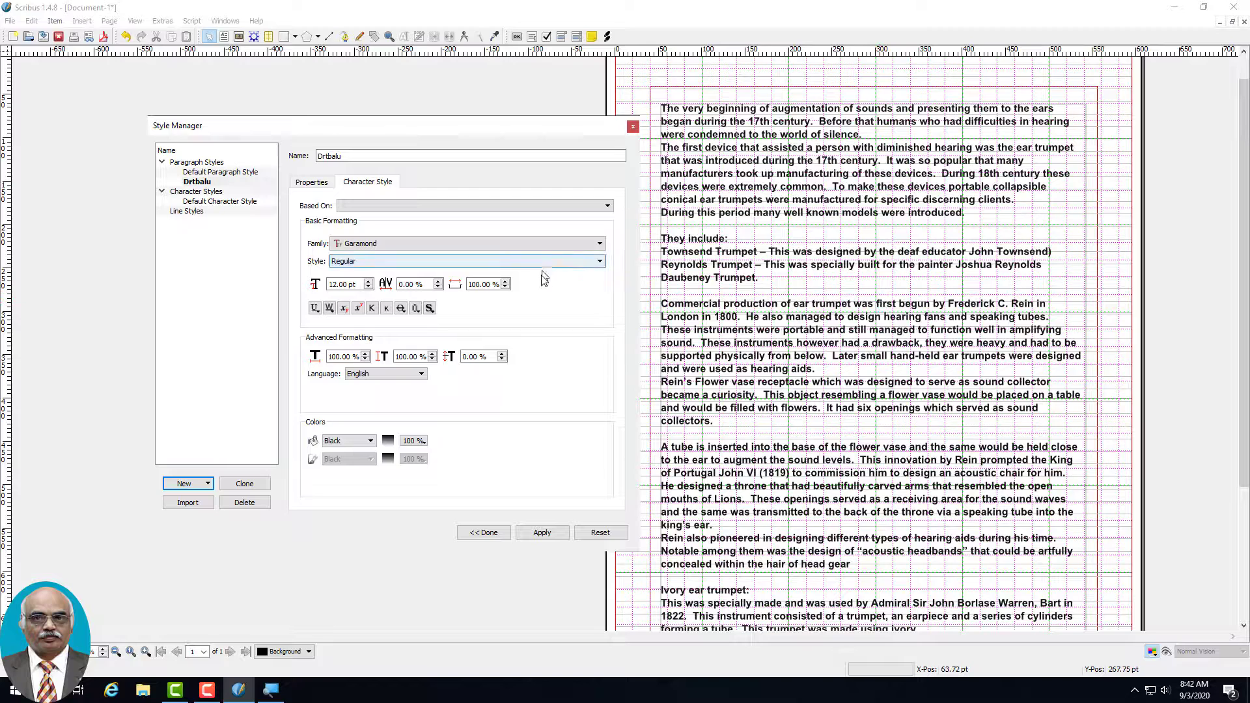
pyautogui.click(369, 287)
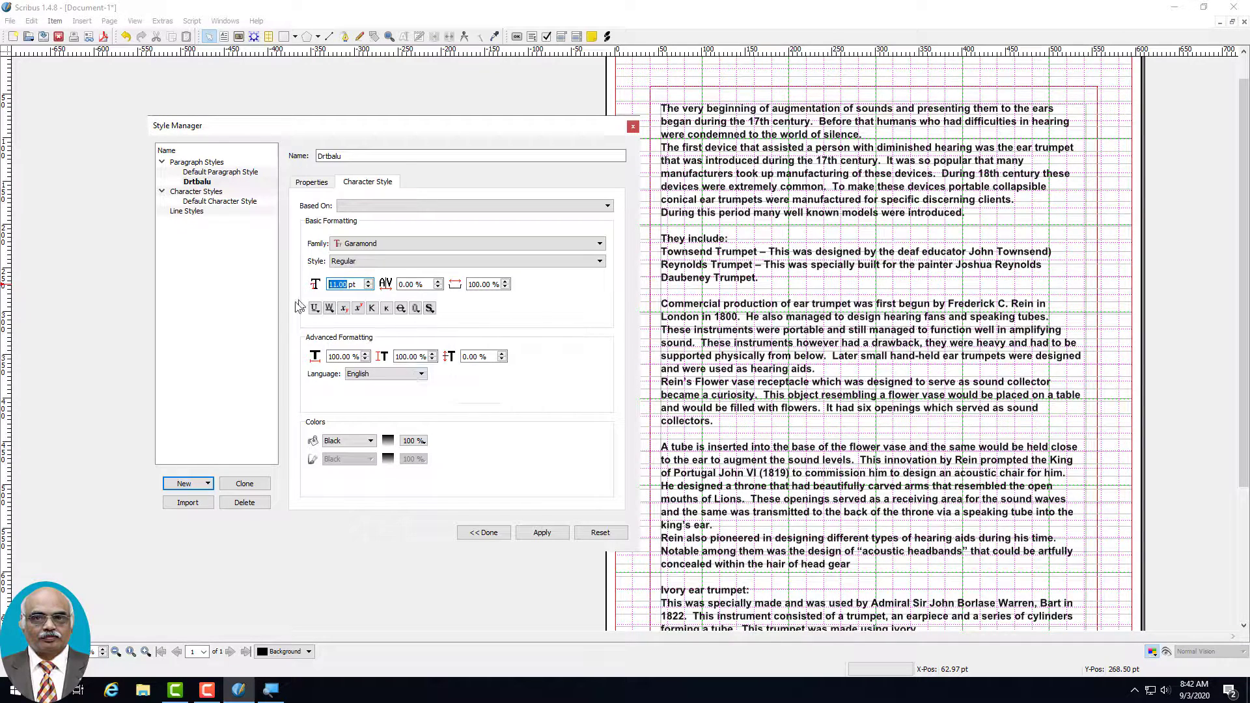
# - Choose Black as the paragraph style's text color and apply the new style to the document
pyautogui.click(371, 442)
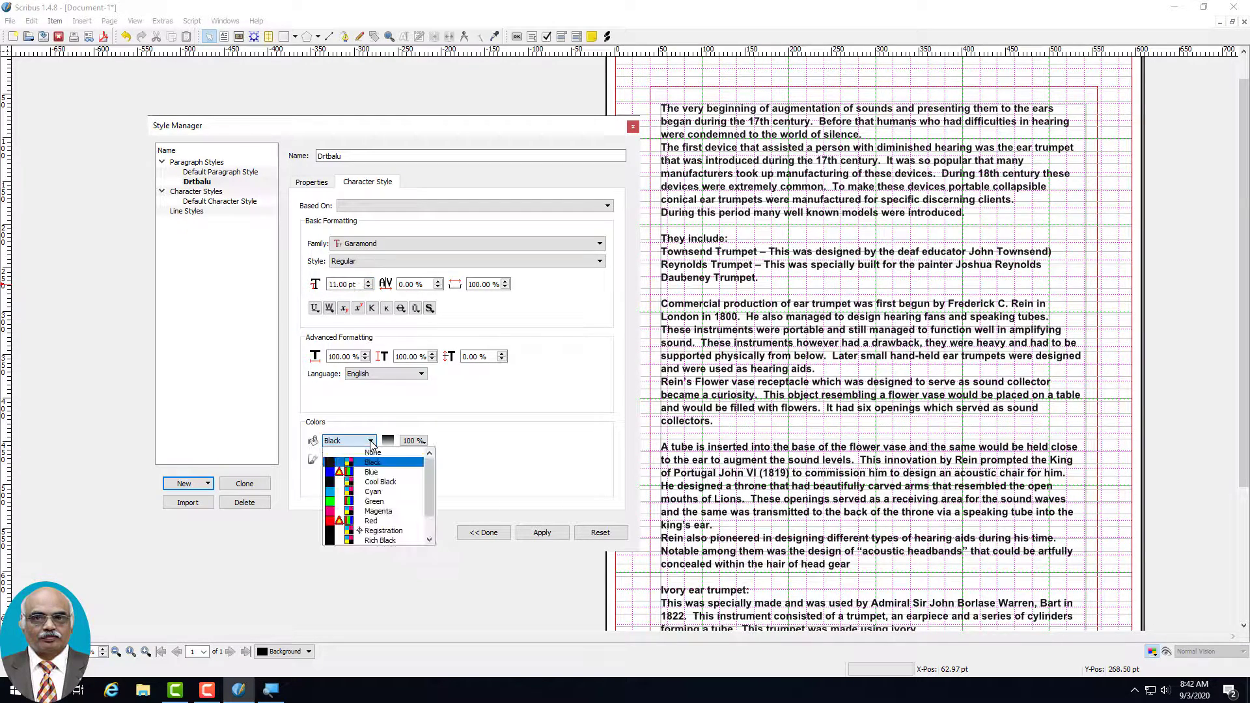
pyautogui.click(372, 463)
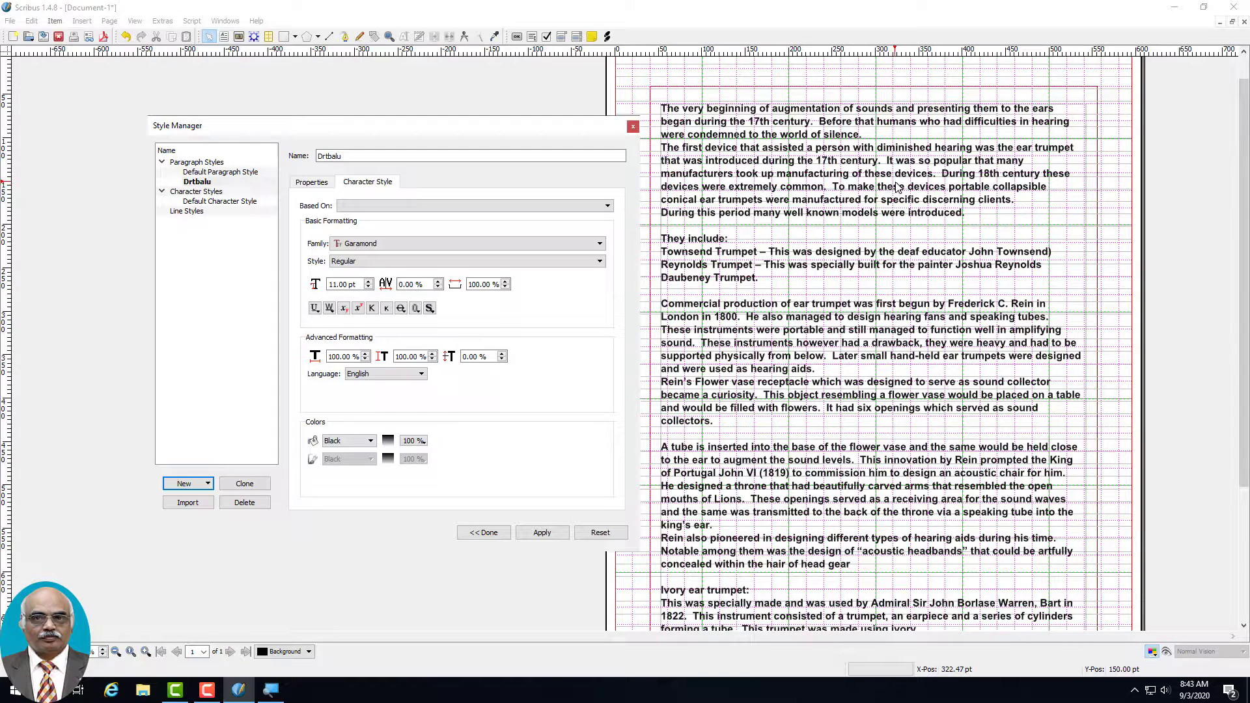
pyautogui.click(540, 534)
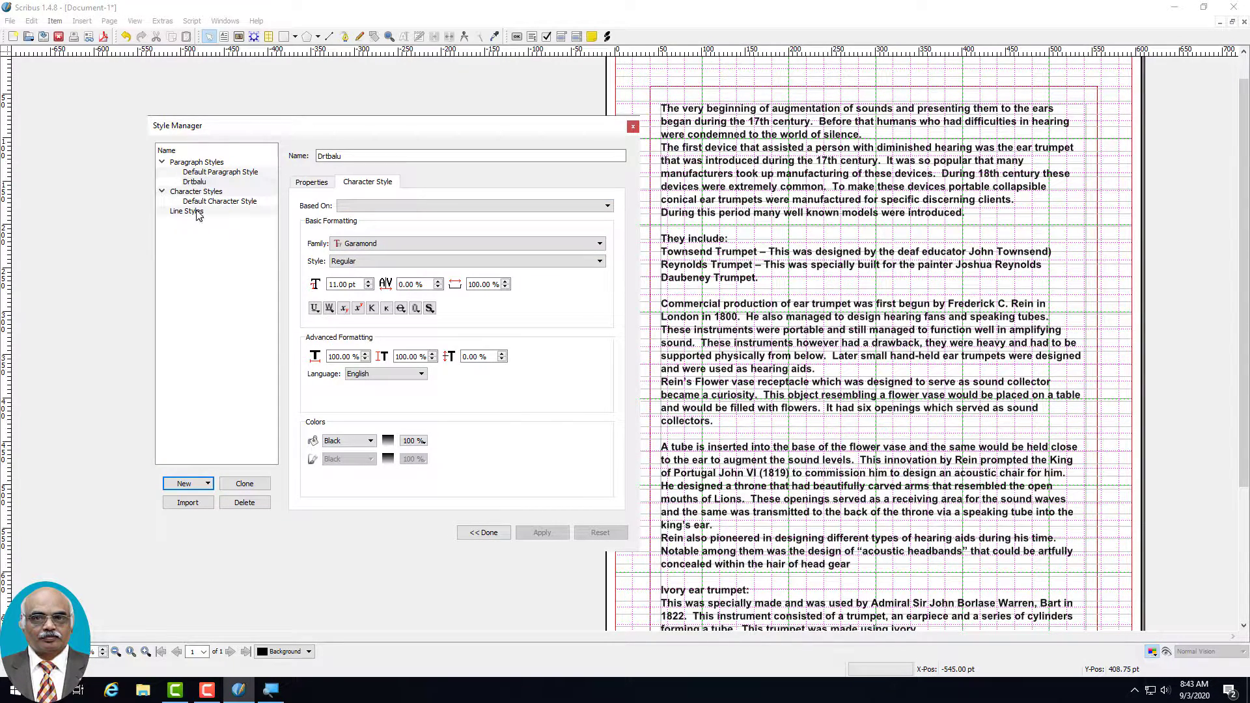
# - Create a new character style named "Hearingaid"
pyautogui.click(208, 484)
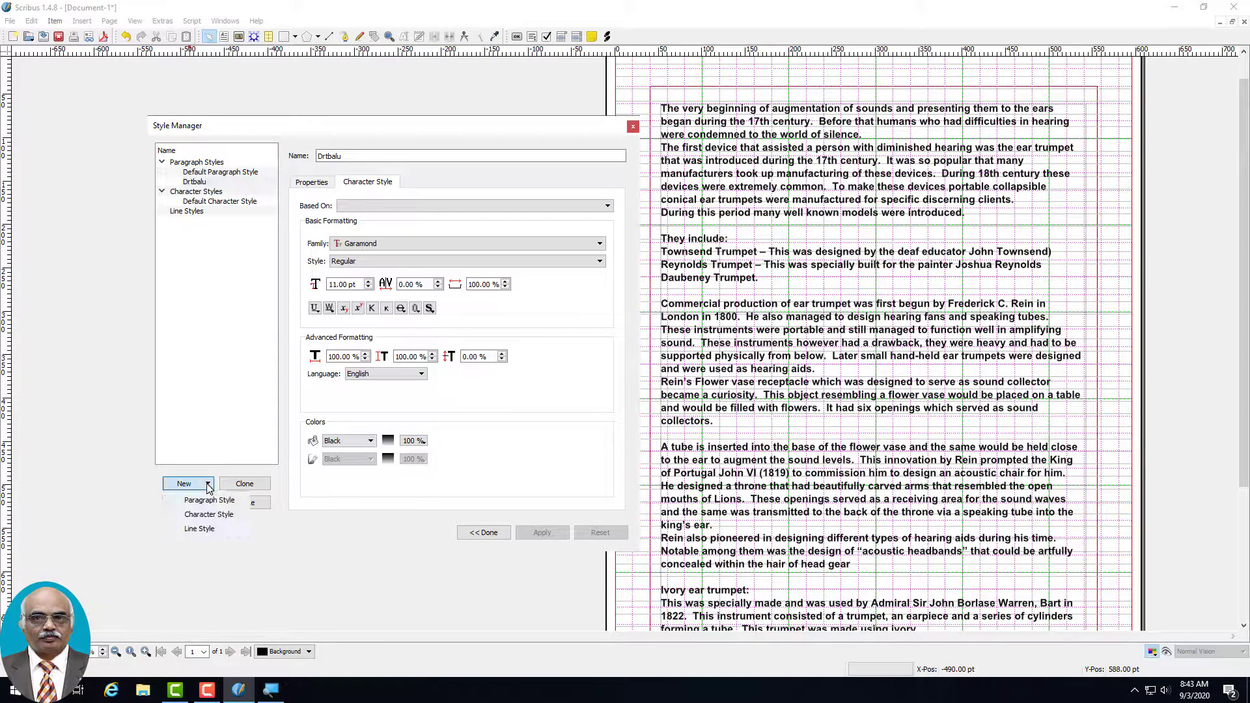
pyautogui.click(212, 516)
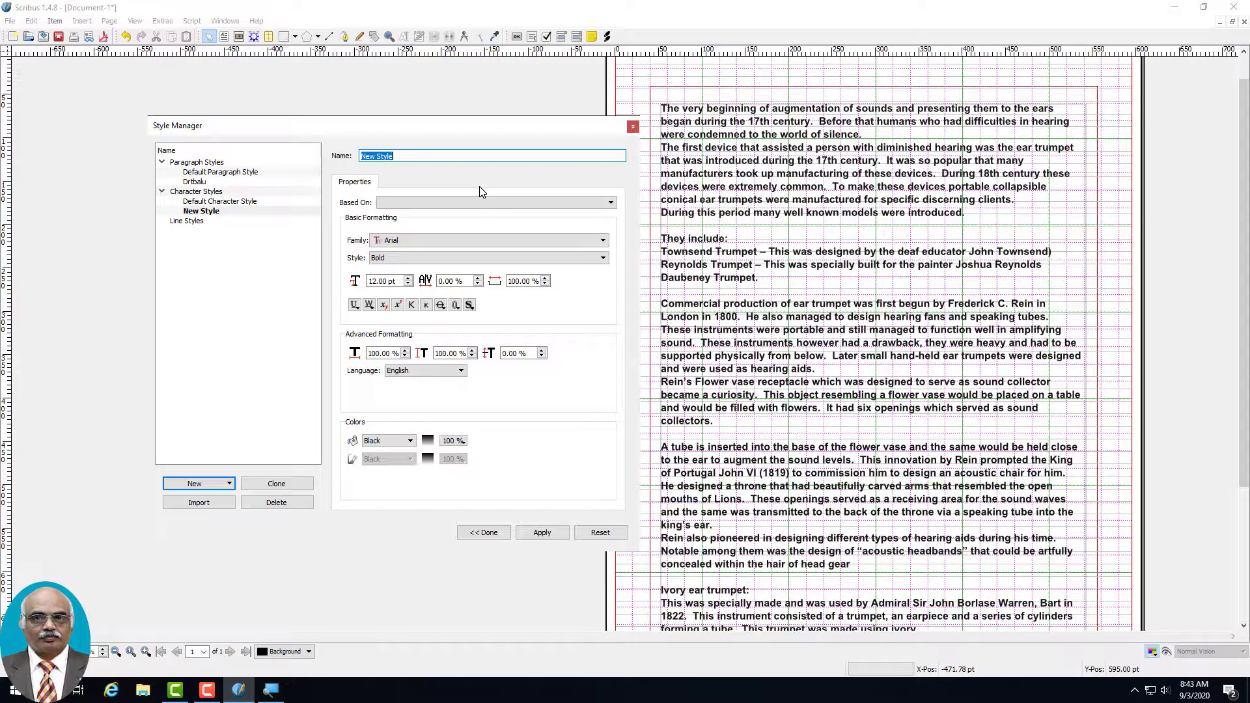
pyautogui.write('Hearingaid')
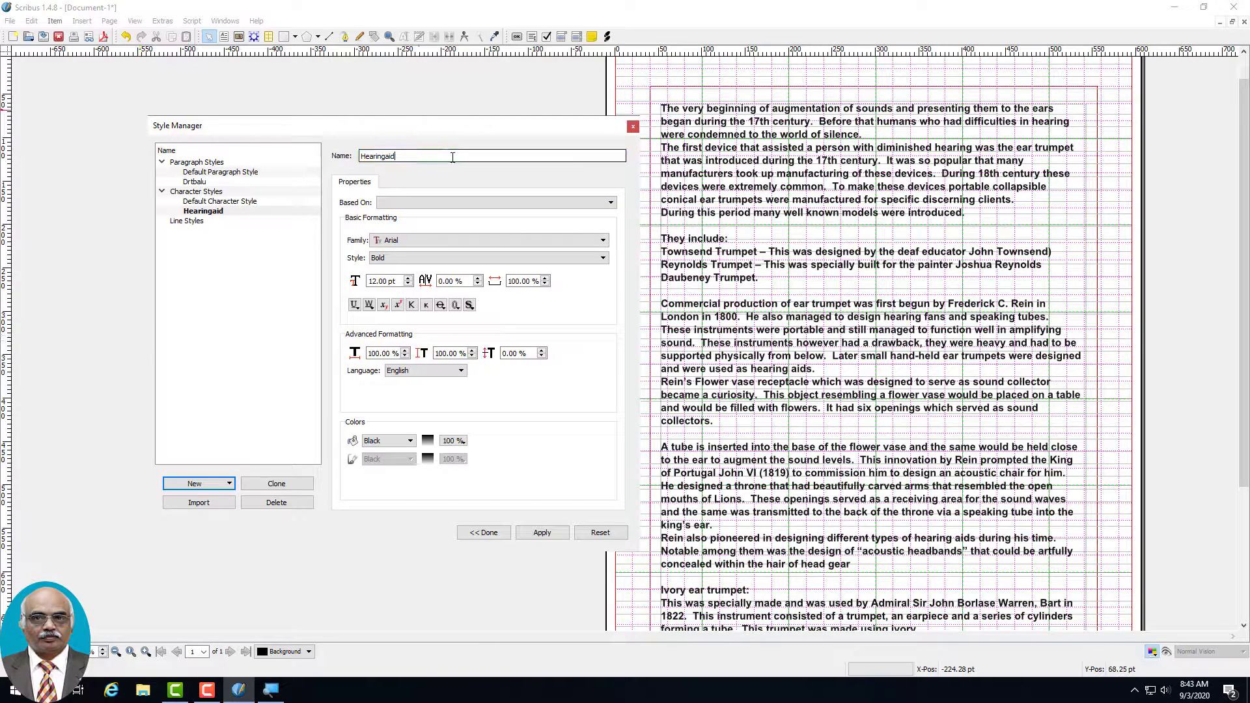
# - Set the Hearingaid character style's font to Garamond Regular at 11.00 pt
pyautogui.click(590, 241)
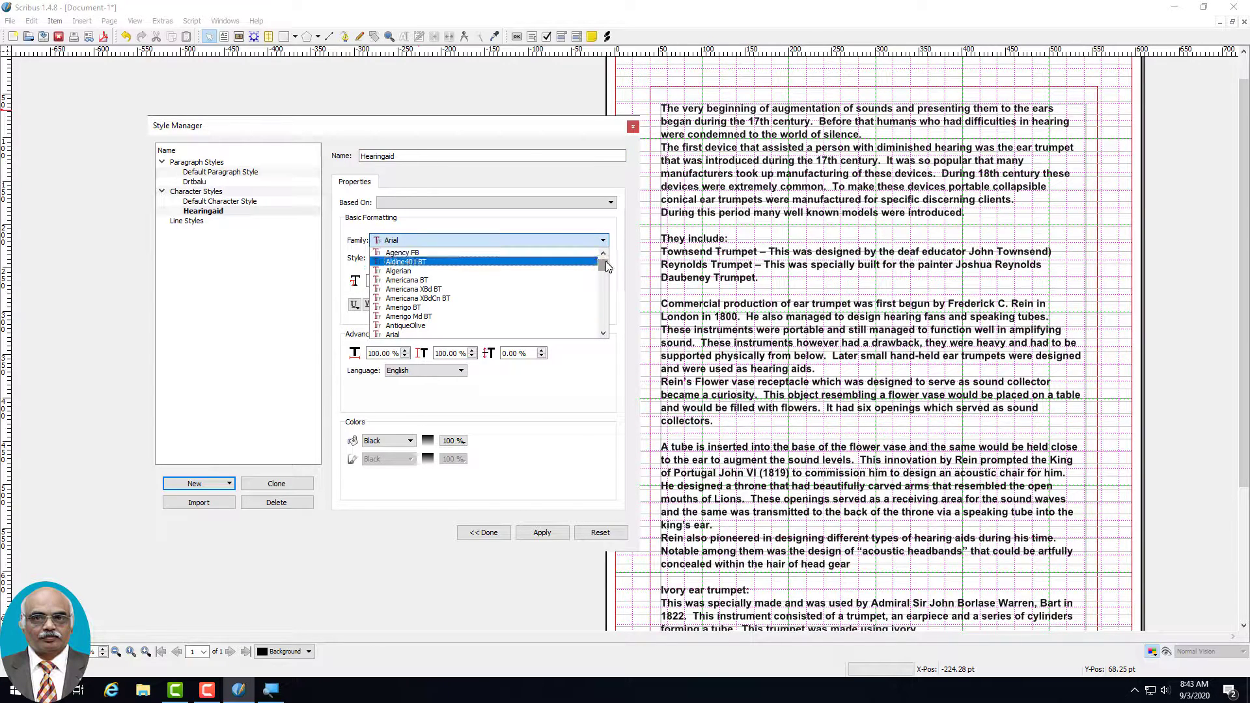
pyautogui.moveTo(602, 264)
pyautogui.mouseDown()
pyautogui.moveTo(594, 312)
pyautogui.moveTo(595, 277)
pyautogui.moveTo(600, 289)
pyautogui.mouseUp()
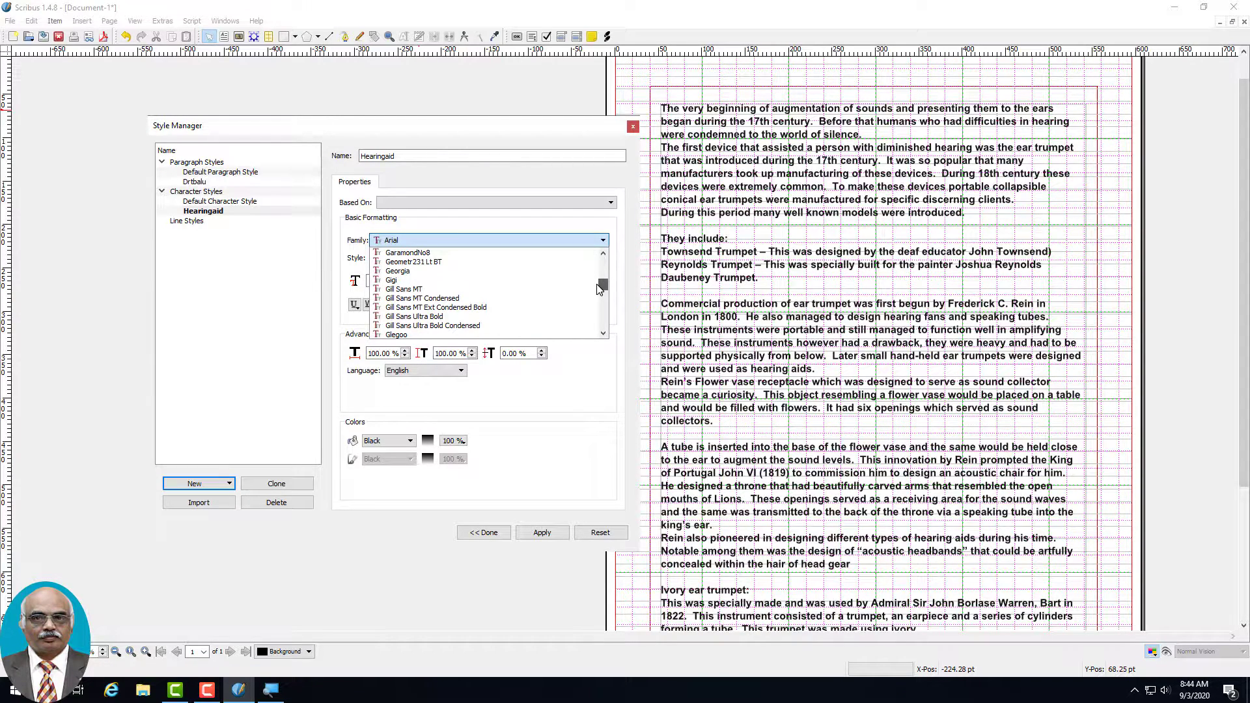
pyautogui.click(602, 253)
pyautogui.click(603, 253)
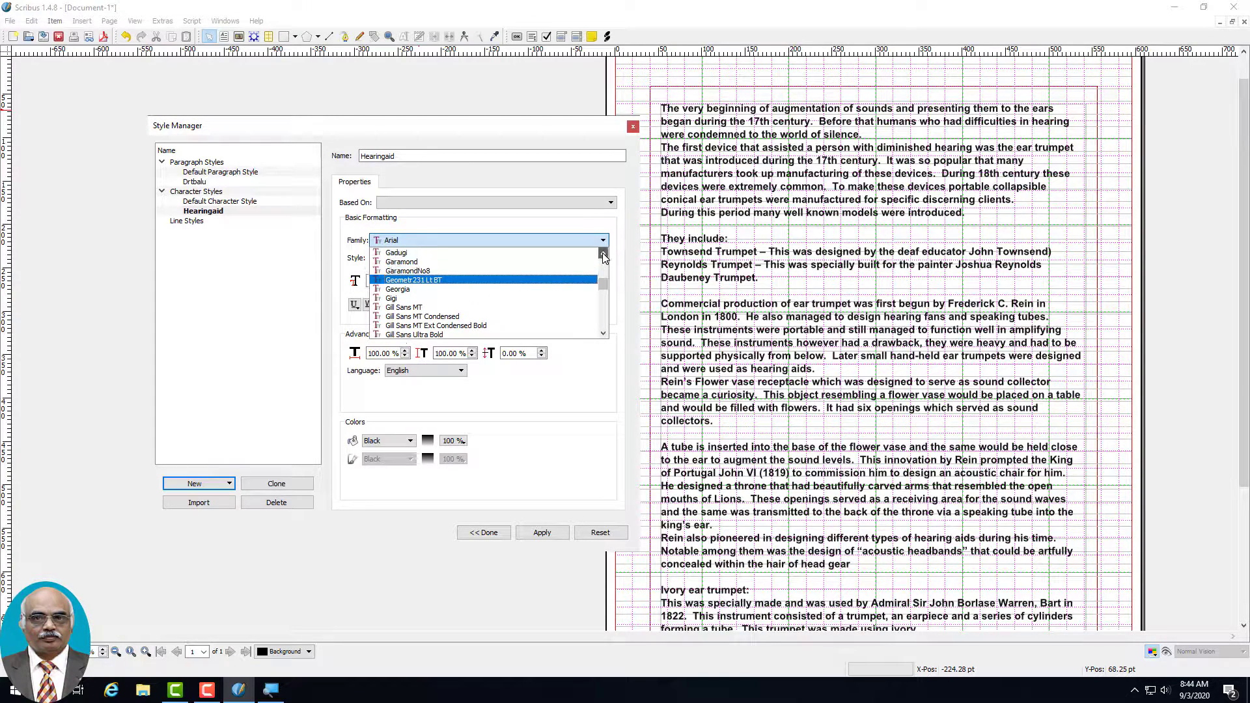
pyautogui.click(394, 262)
pyautogui.click(403, 258)
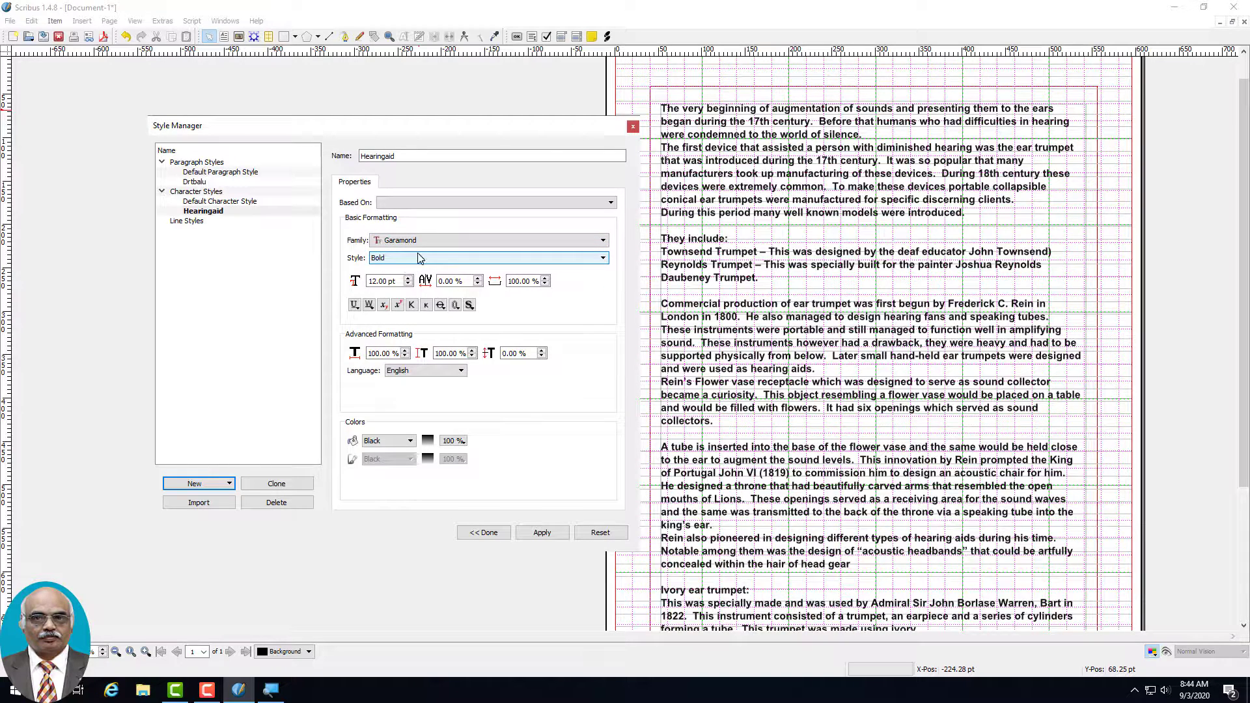
pyautogui.click(404, 286)
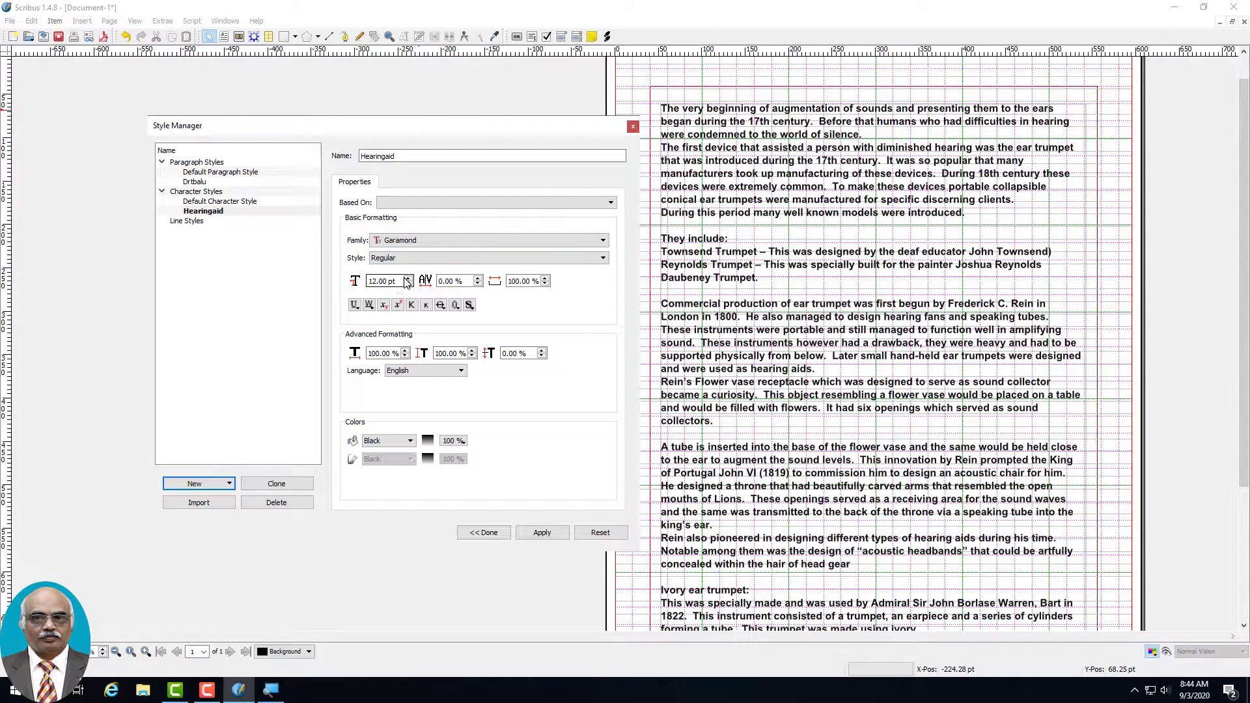
pyautogui.click(408, 278)
# - Choose Black as the Hearingaid style's text color and apply the style to the document
pyautogui.click(410, 441)
pyautogui.click(381, 449)
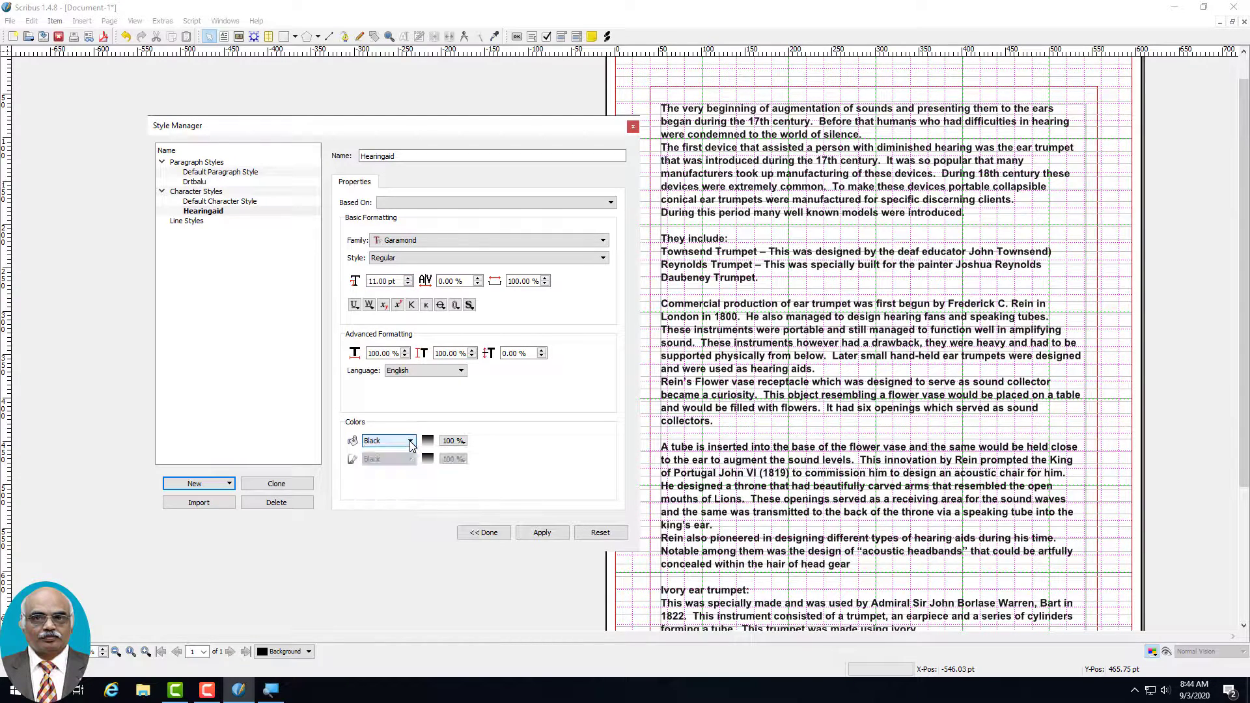
pyautogui.click(528, 534)
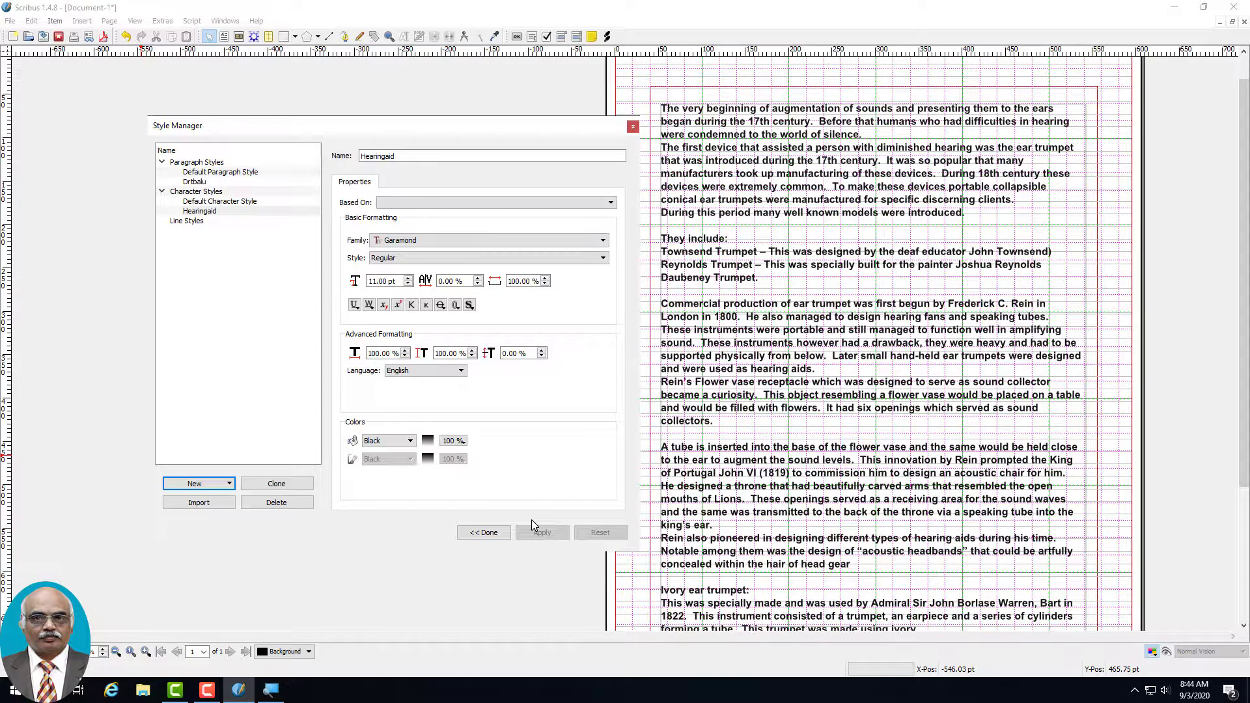
# - Create a new line style named after the author and add a second solid line to it
pyautogui.click(217, 487)
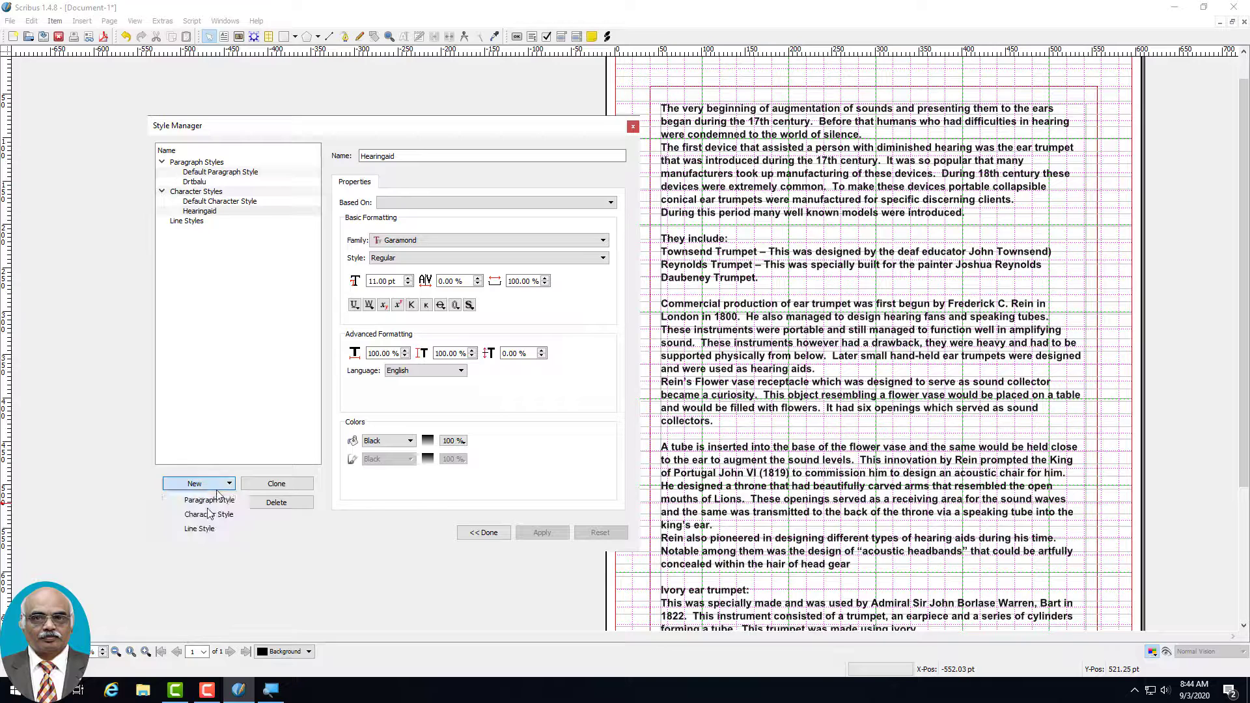
pyautogui.click(199, 528)
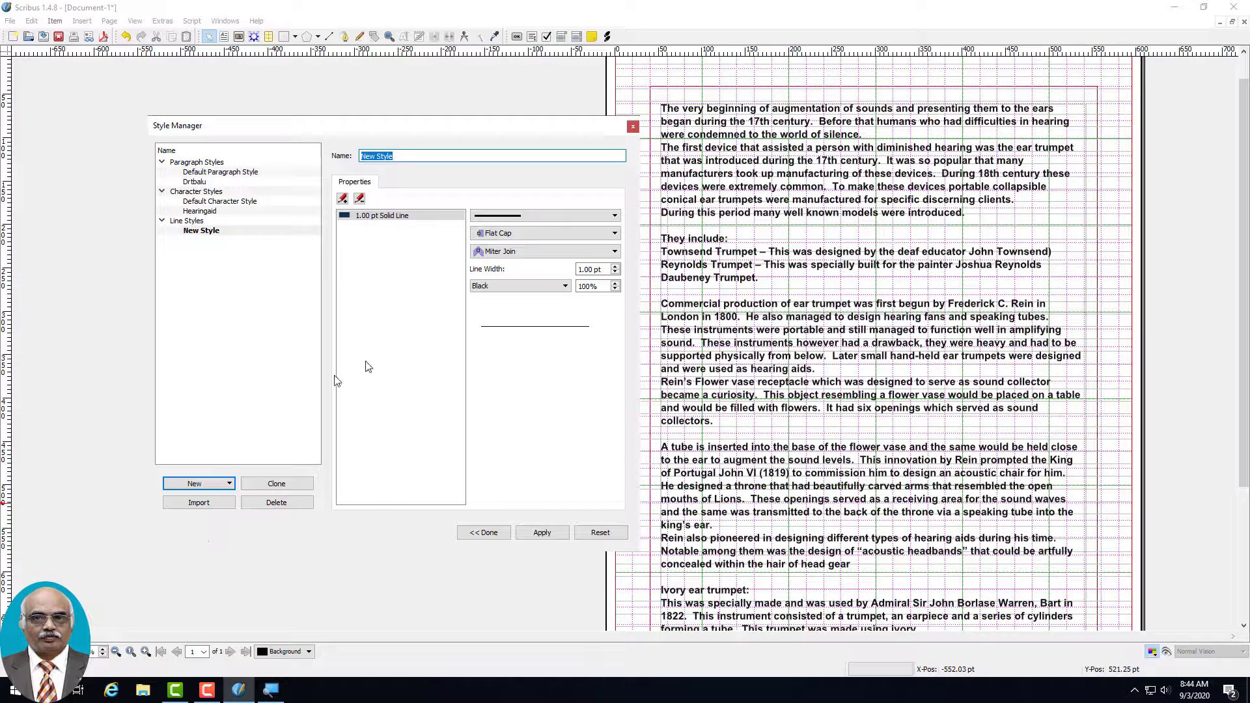
pyautogui.write('drtbalu')
pyautogui.click(343, 199)
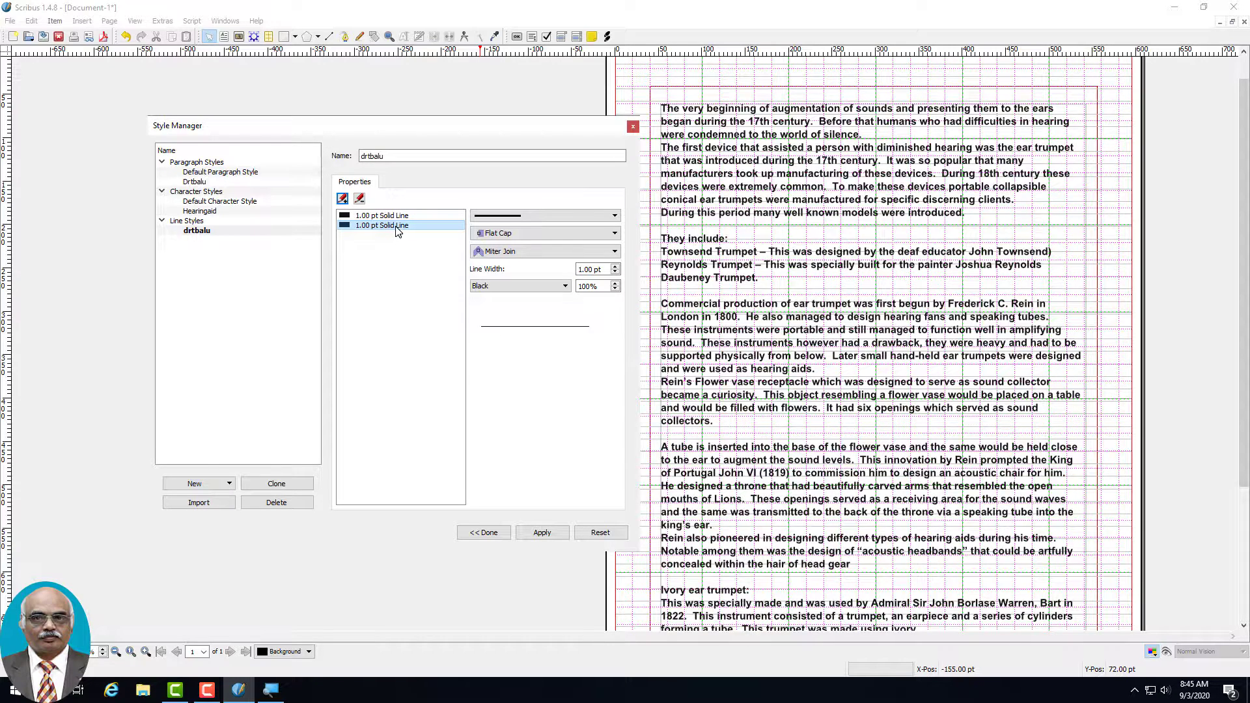
# - Keep the line style's added line solid and give it a 2.00 pt width, a Square Cap and a Round Join
pyautogui.click(614, 216)
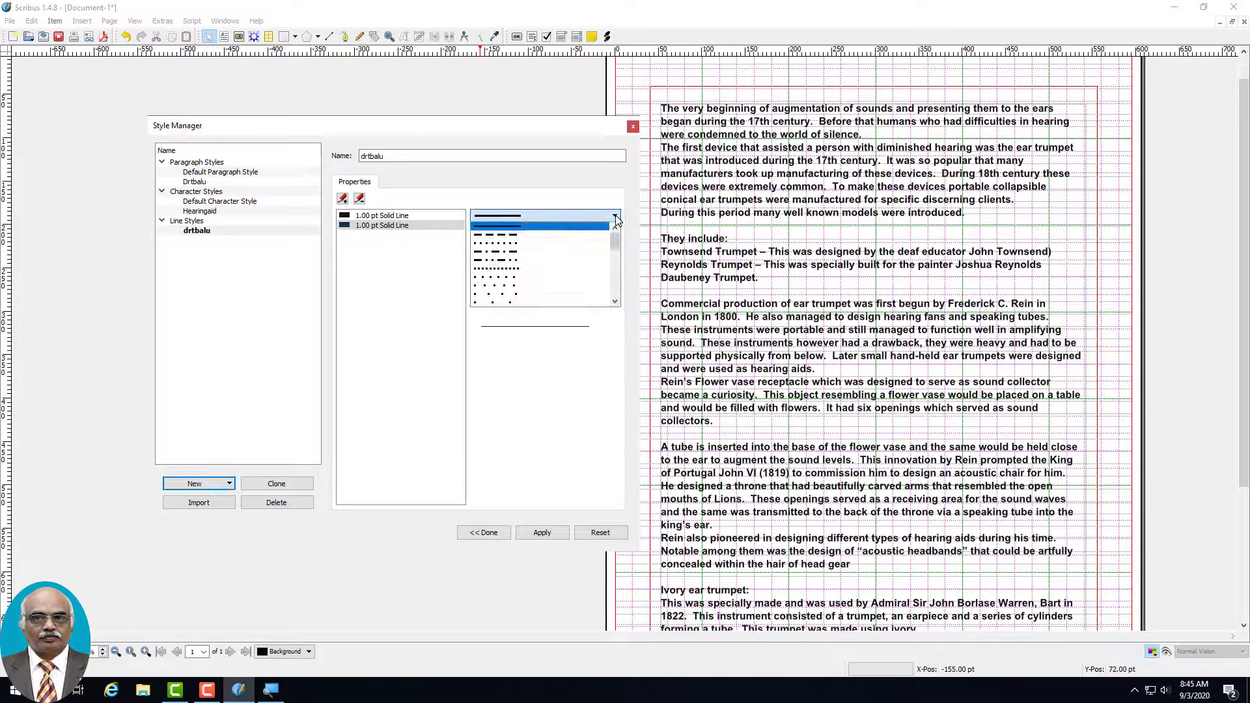
pyautogui.click(541, 227)
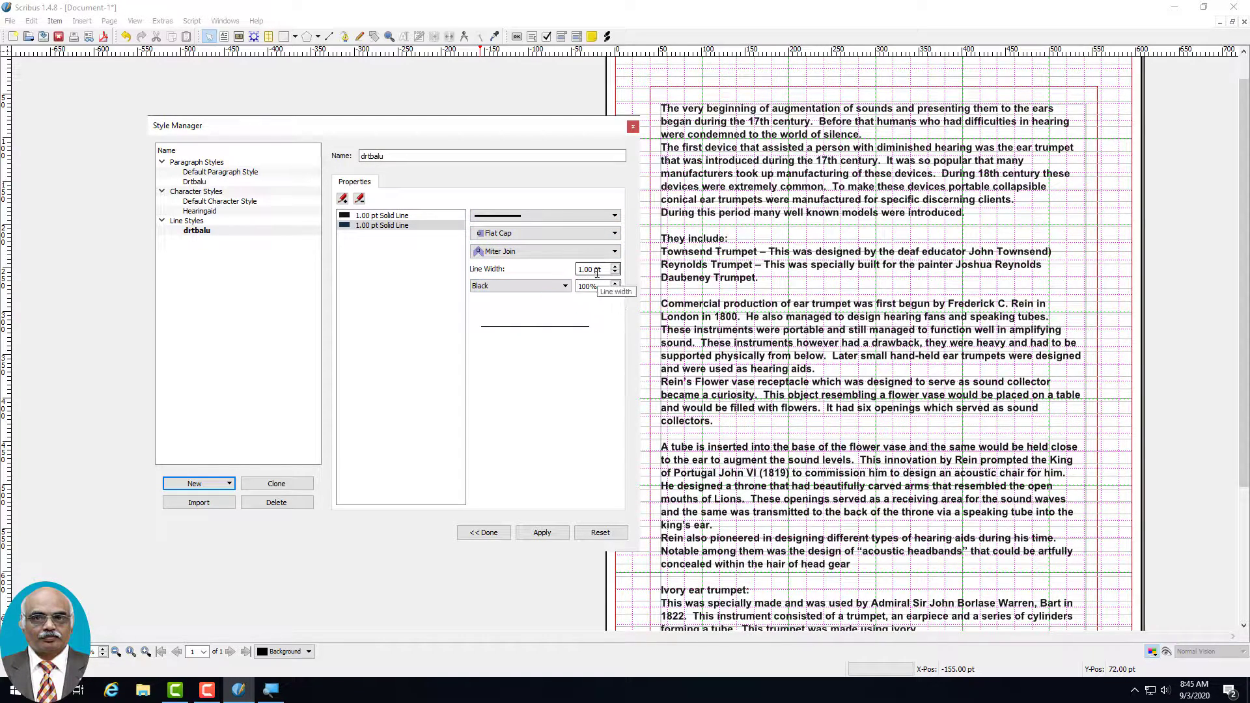
pyautogui.click(618, 267)
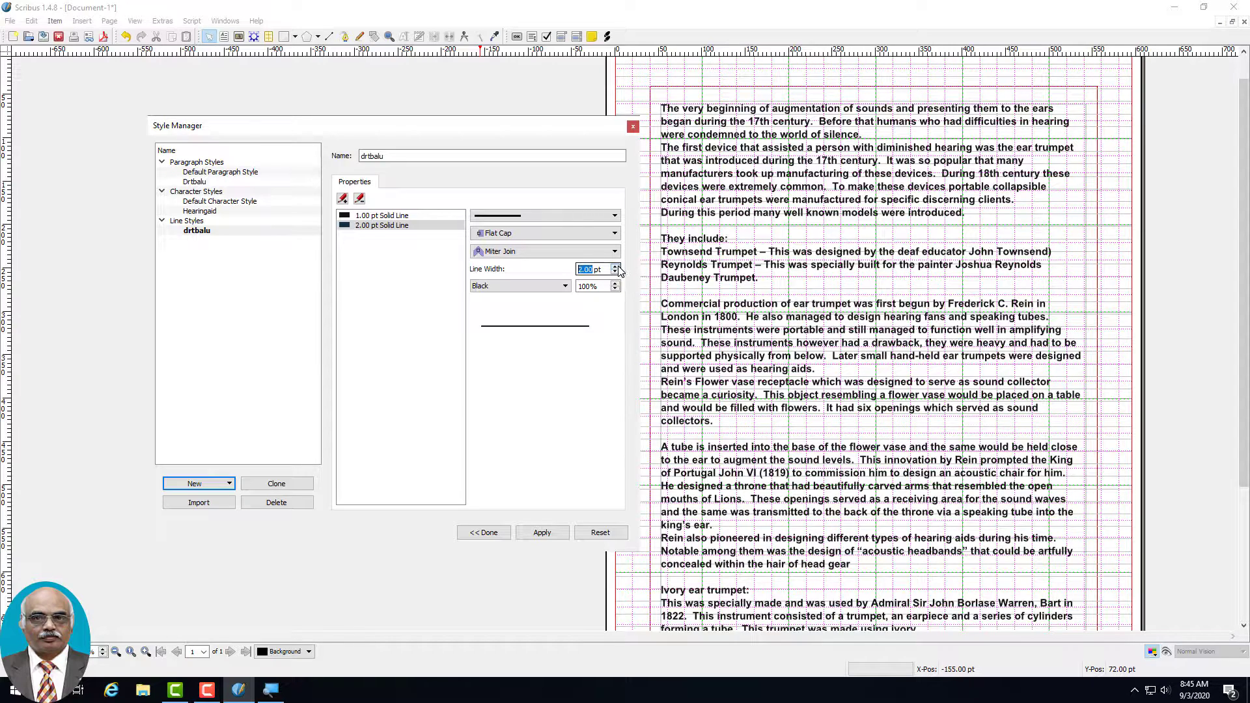
pyautogui.click(615, 233)
pyautogui.click(560, 262)
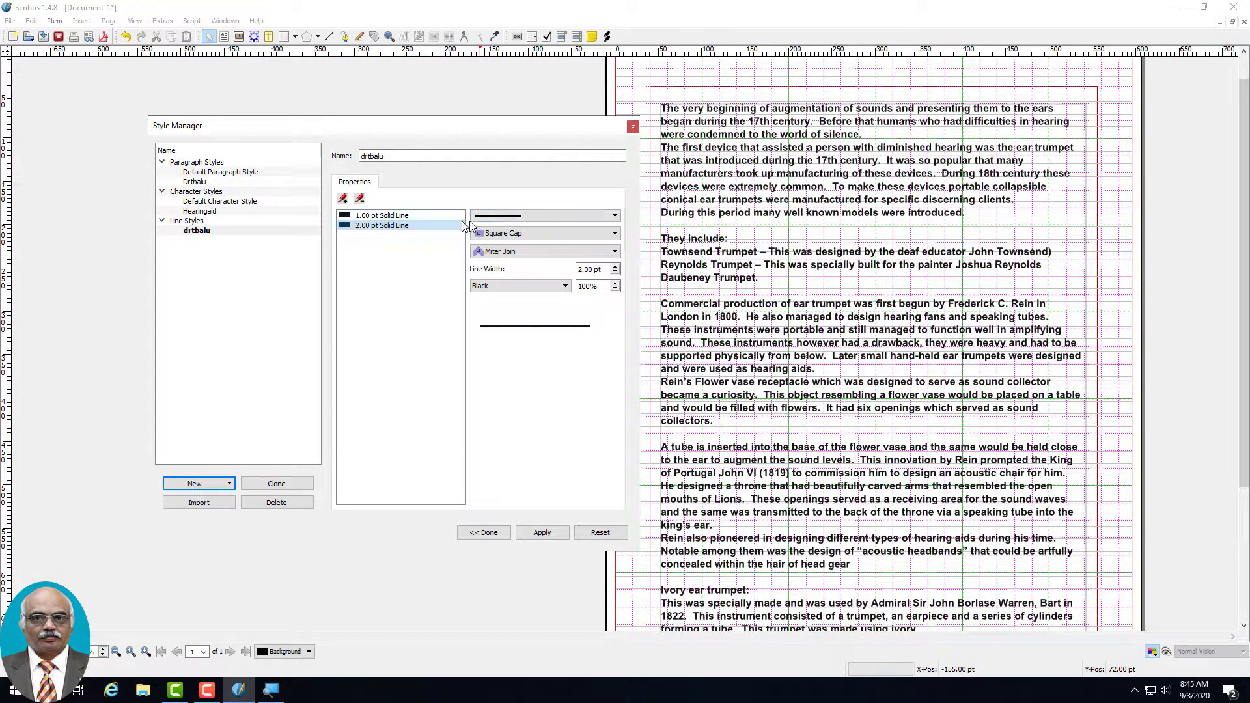
pyautogui.click(615, 252)
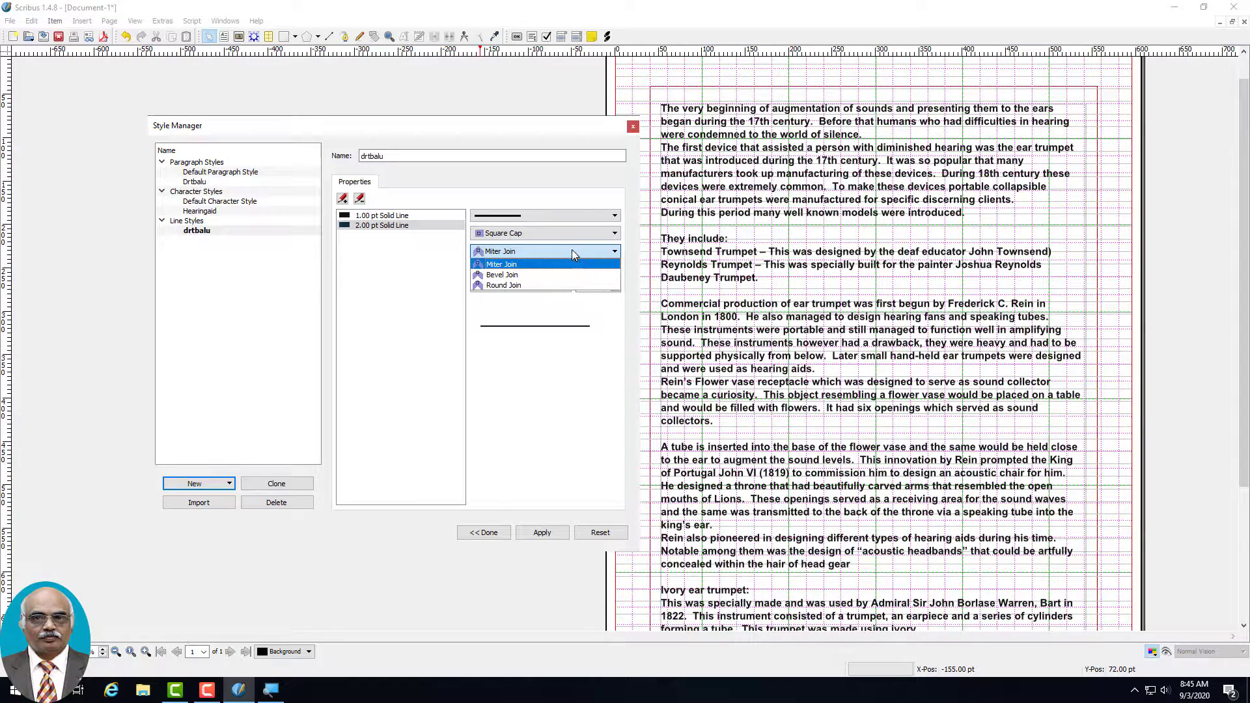
pyautogui.click(517, 287)
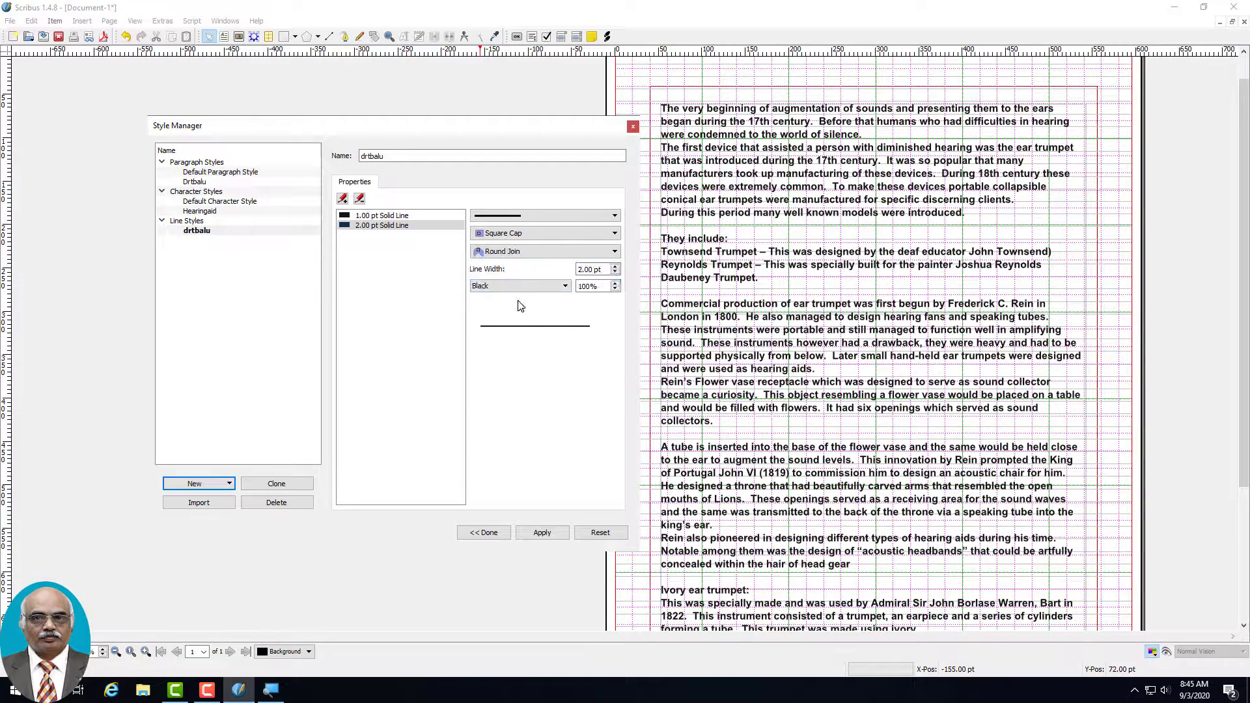
# - Color the 2.00 pt line Cyan, apply the line style to the document and finish editing styles
pyautogui.click(566, 287)
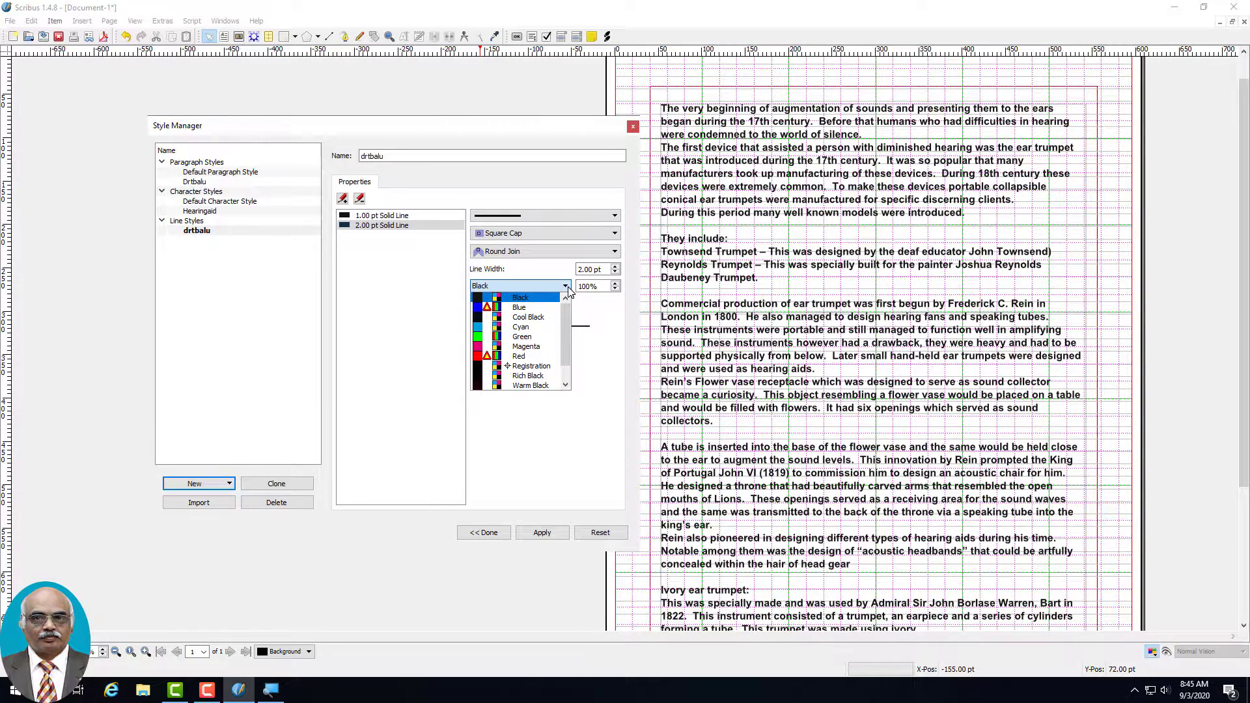
pyautogui.click(519, 327)
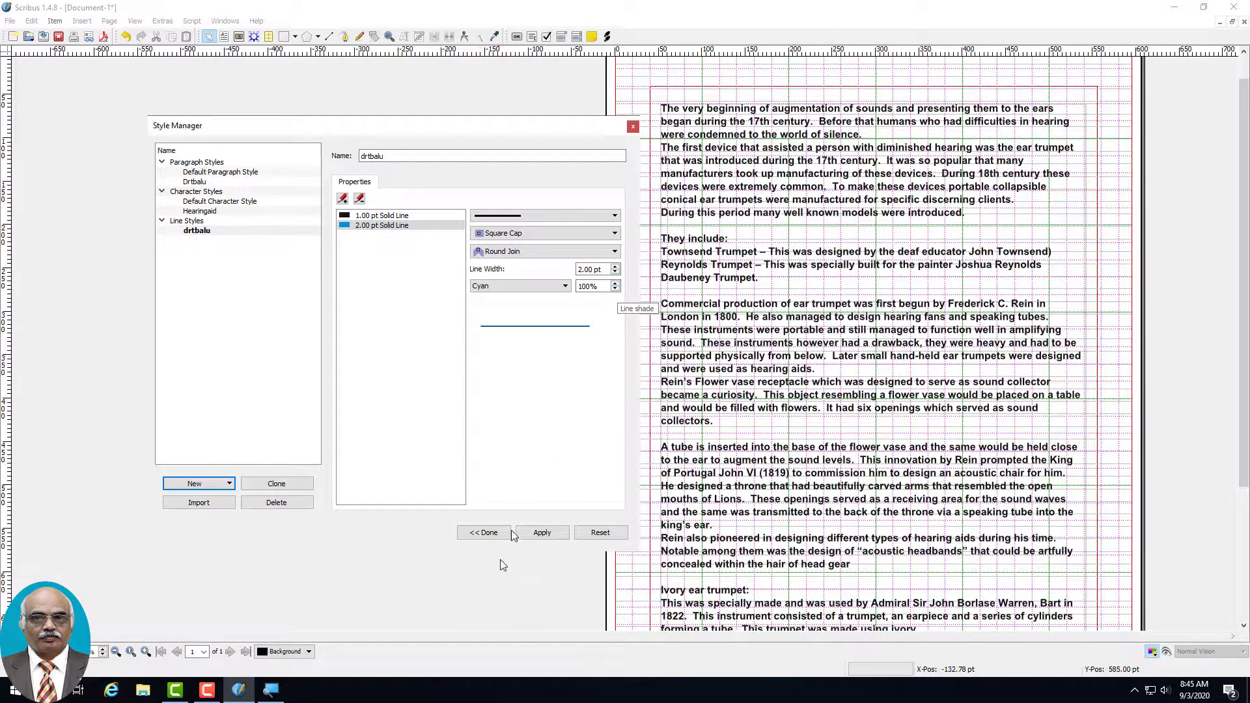
pyautogui.click(539, 533)
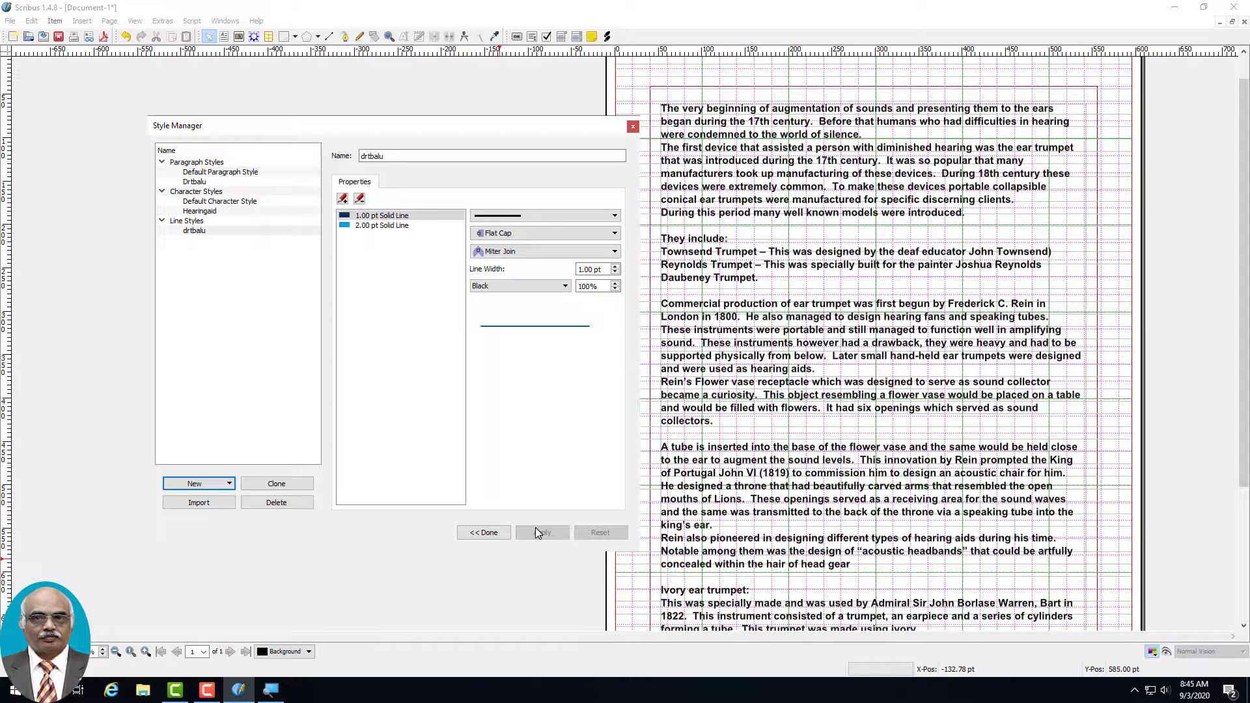
pyautogui.click(494, 534)
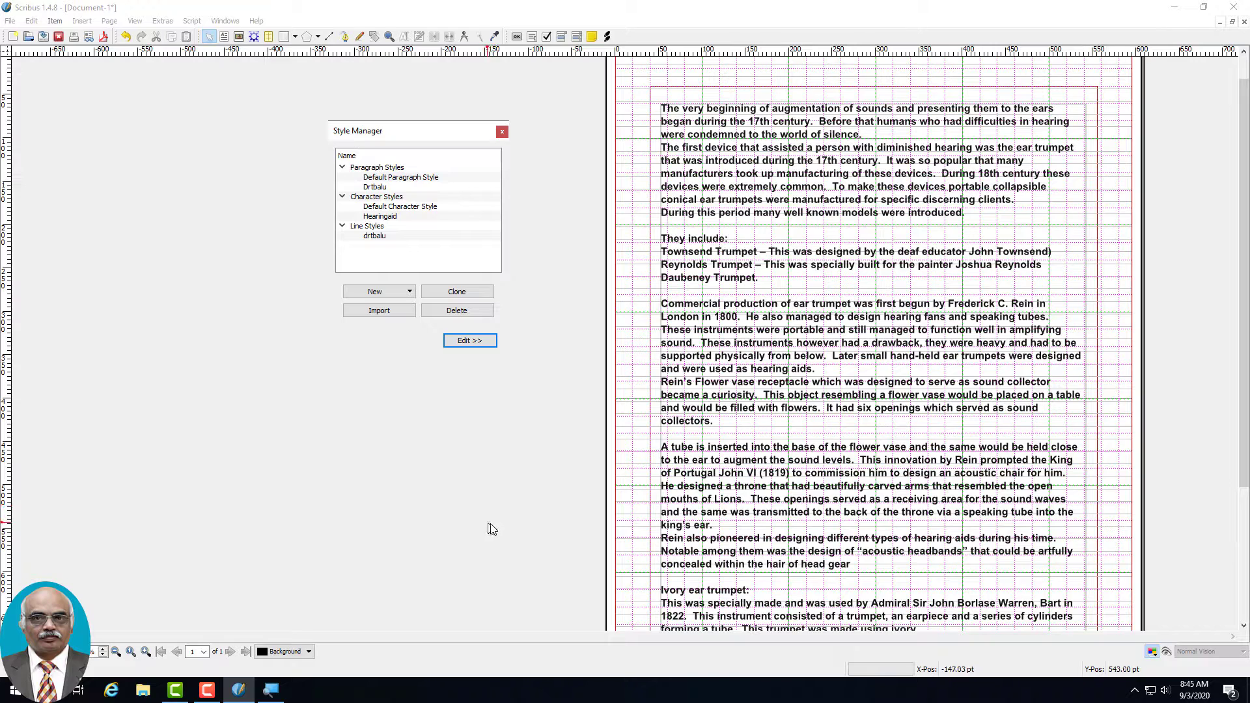
# - Open the page's text frame for content editing with the cursor at the start of the first paragraph
pyautogui.rightClick(515, 430)
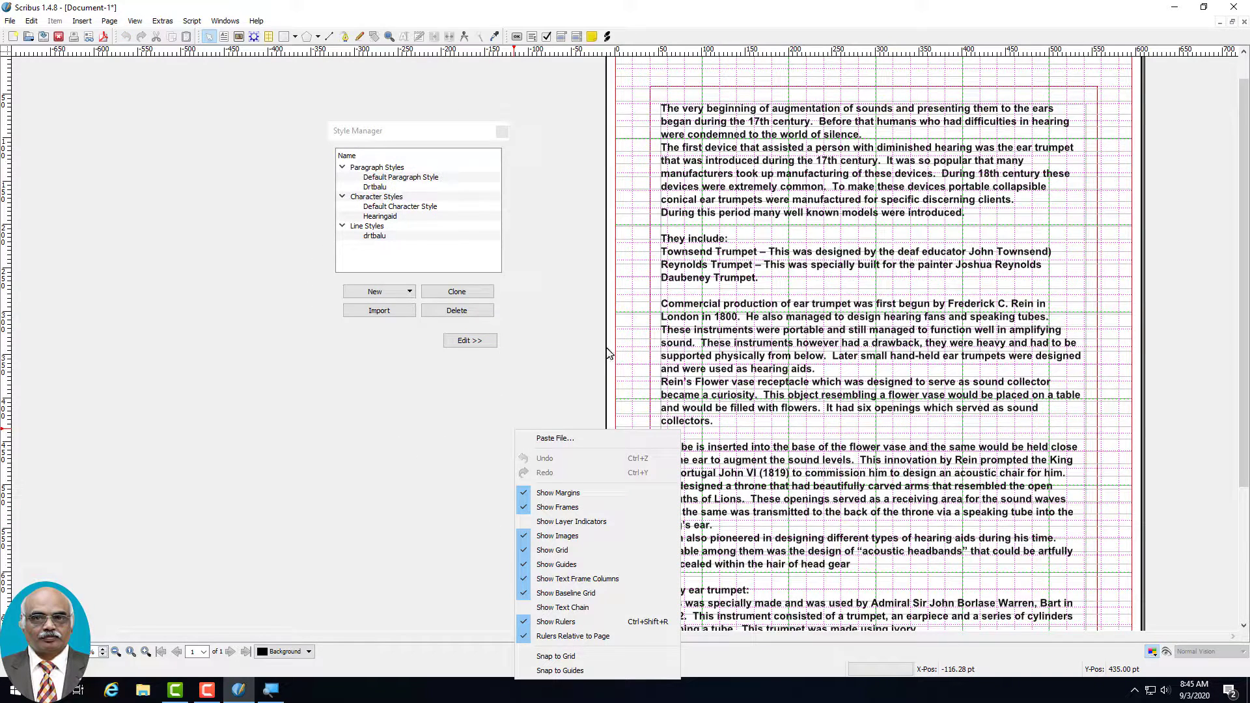
pyautogui.click(577, 347)
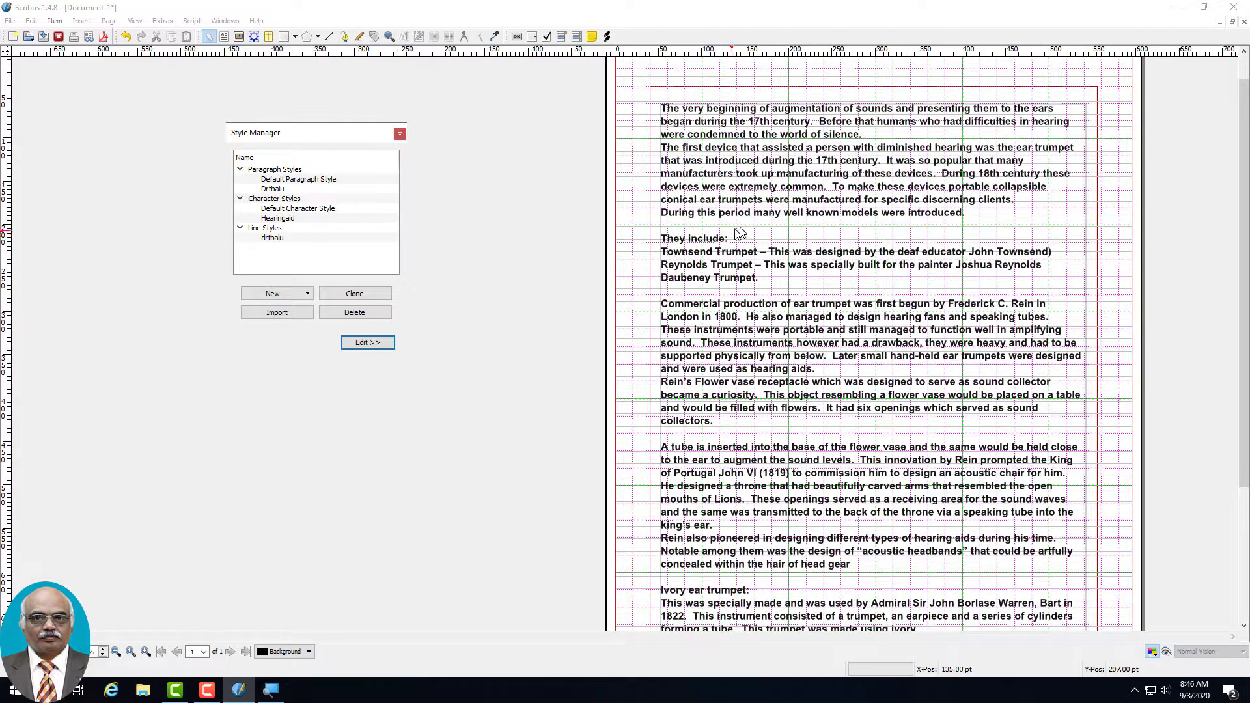
pyautogui.click(672, 116)
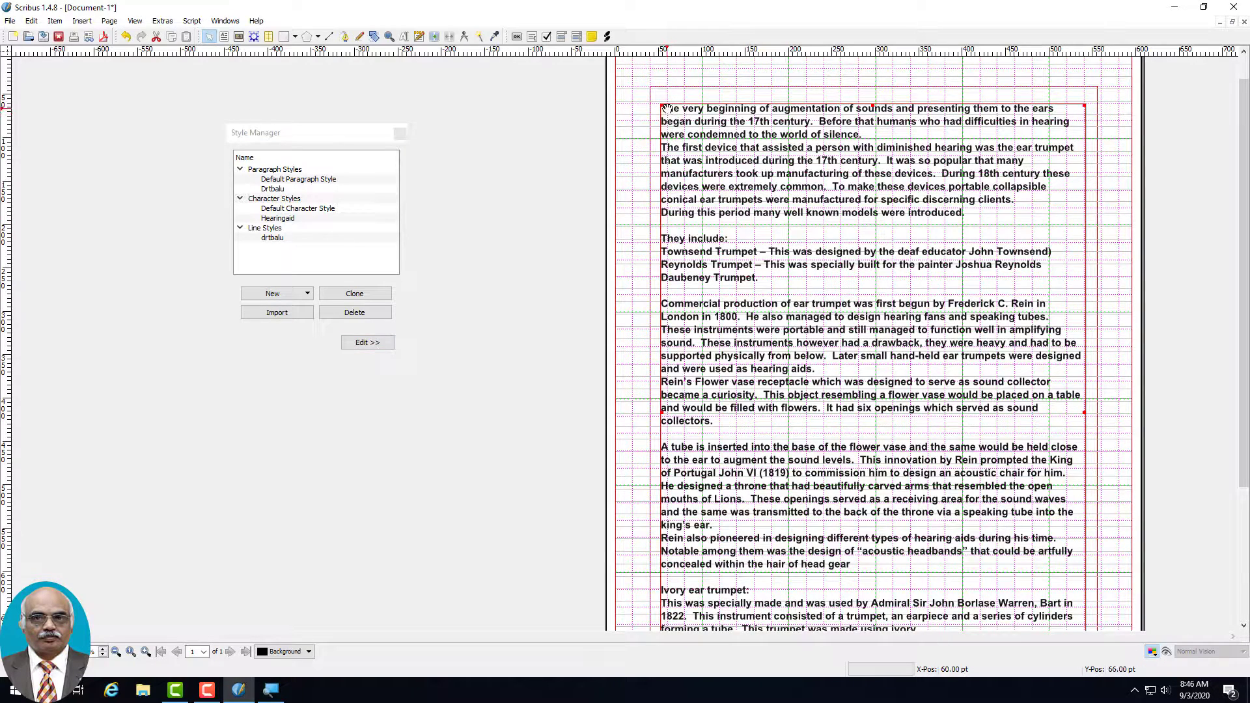
pyautogui.doubleClick(666, 108)
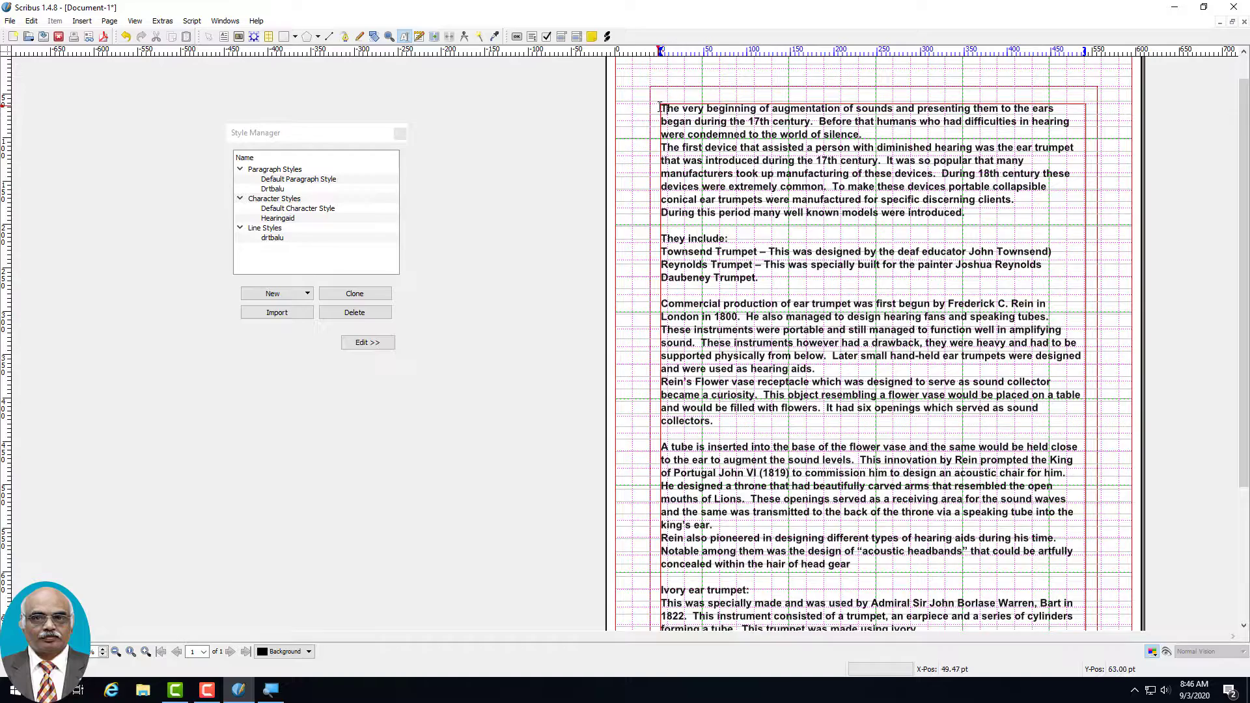
pyautogui.moveTo(665, 116); pyautogui.dragTo(975, 213)
pyautogui.rightClick(873, 195)
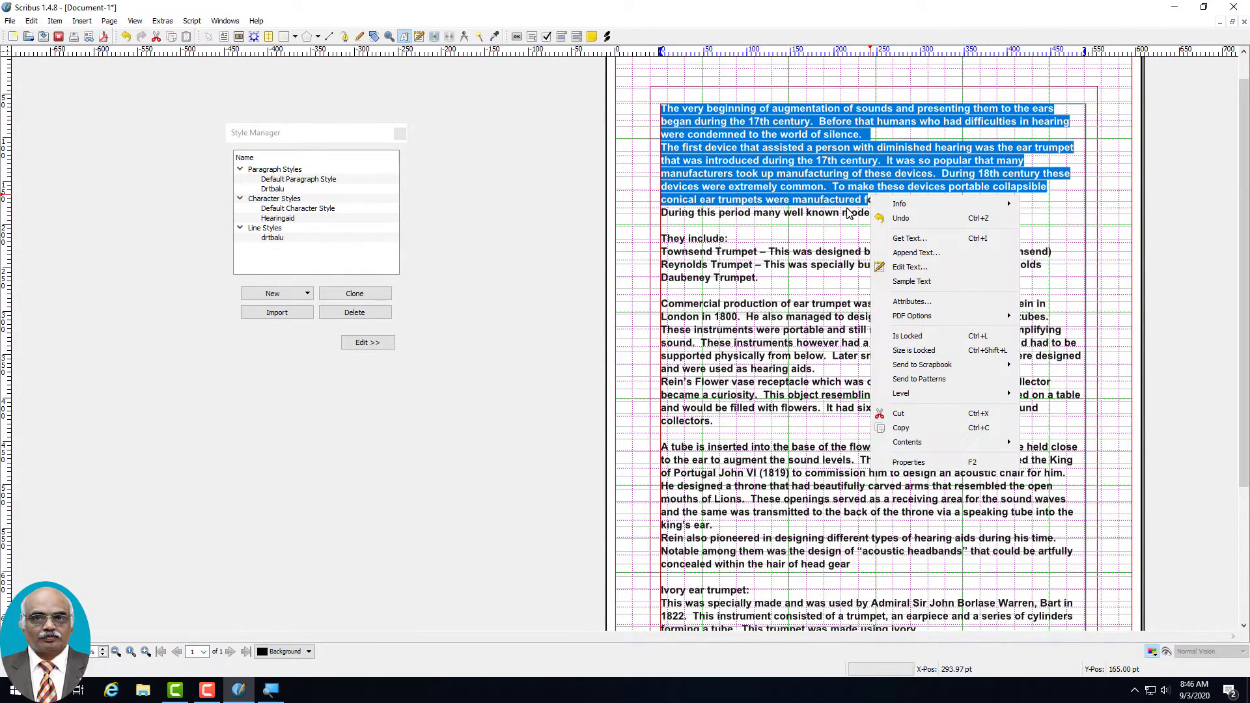
pyautogui.click(835, 225)
pyautogui.click(835, 228)
# - Apply the custom paragraph style to the opening three paragraphs through the text properties, then close the properties
pyautogui.click(662, 109)
pyautogui.moveTo(662, 109); pyautogui.dragTo(973, 213)
pyautogui.rightClick(884, 201)
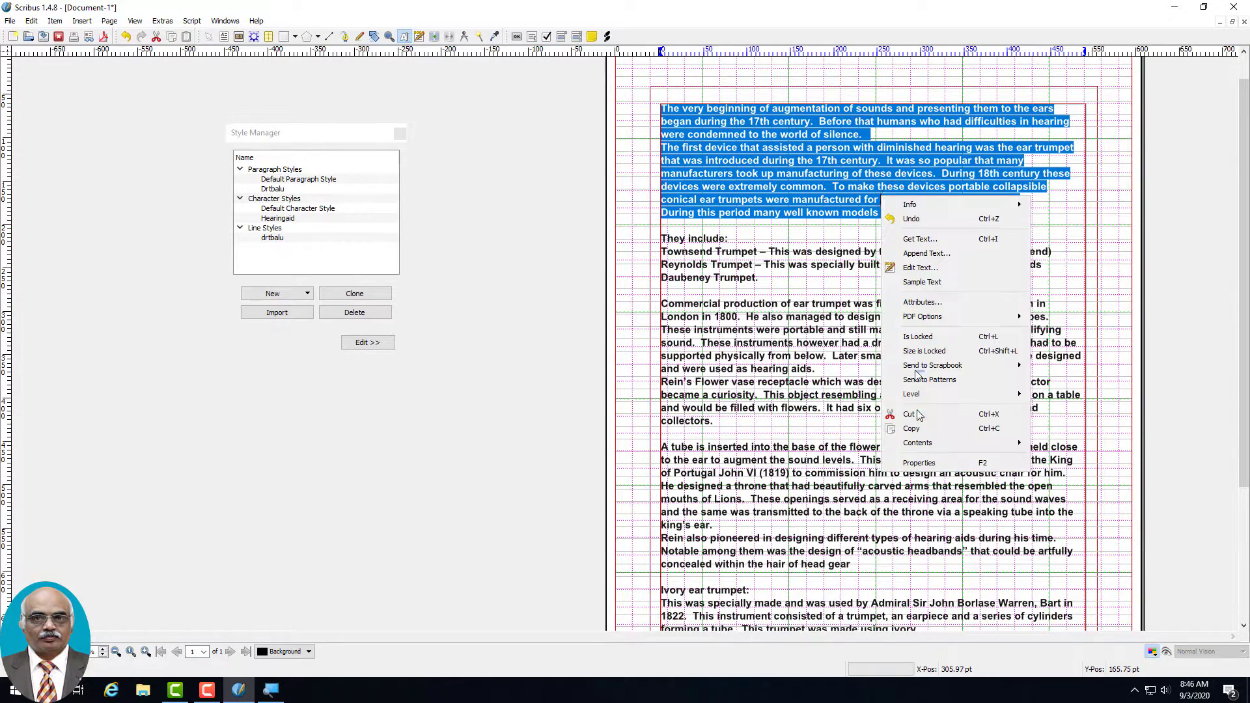
pyautogui.click(917, 463)
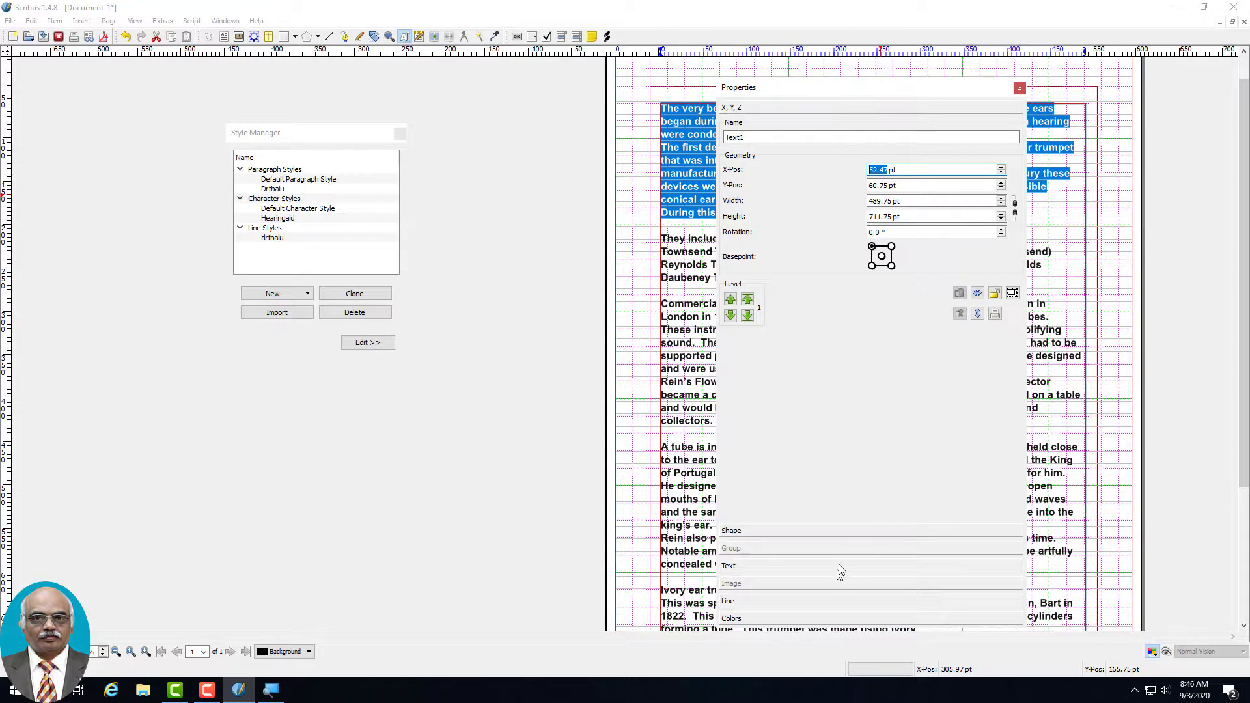
pyautogui.moveTo(775, 90); pyautogui.dragTo(575, 78)
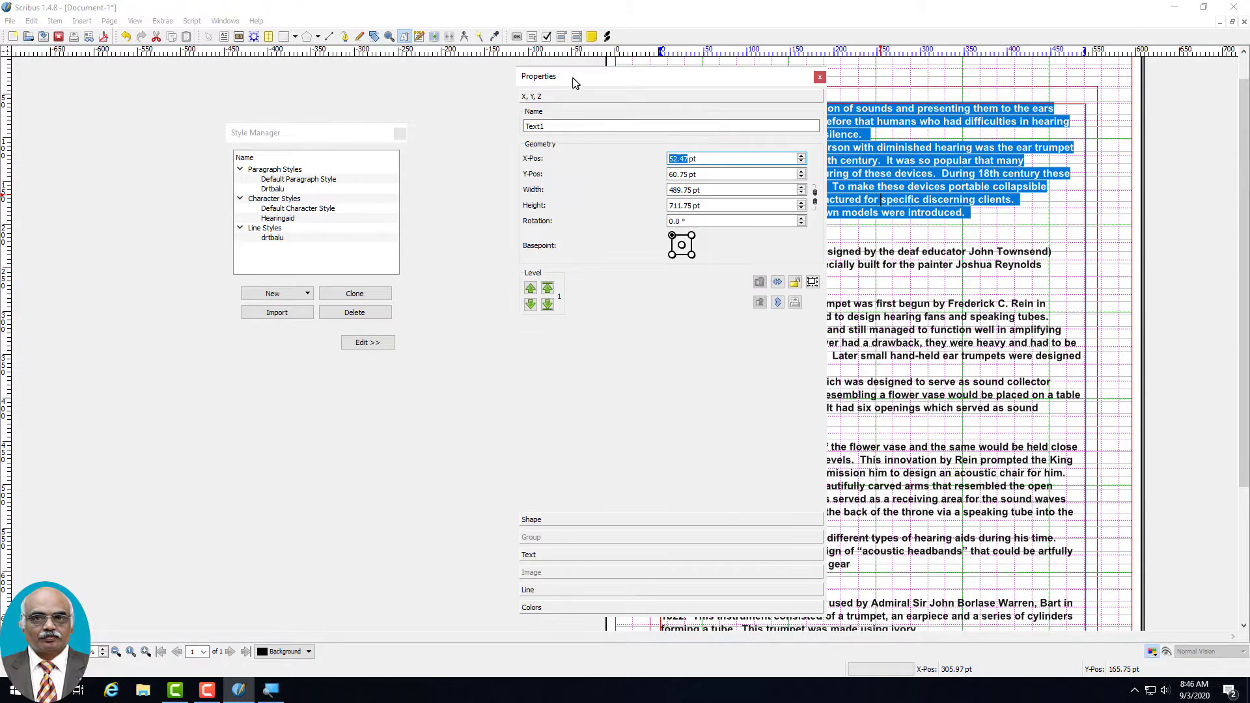
pyautogui.click(533, 555)
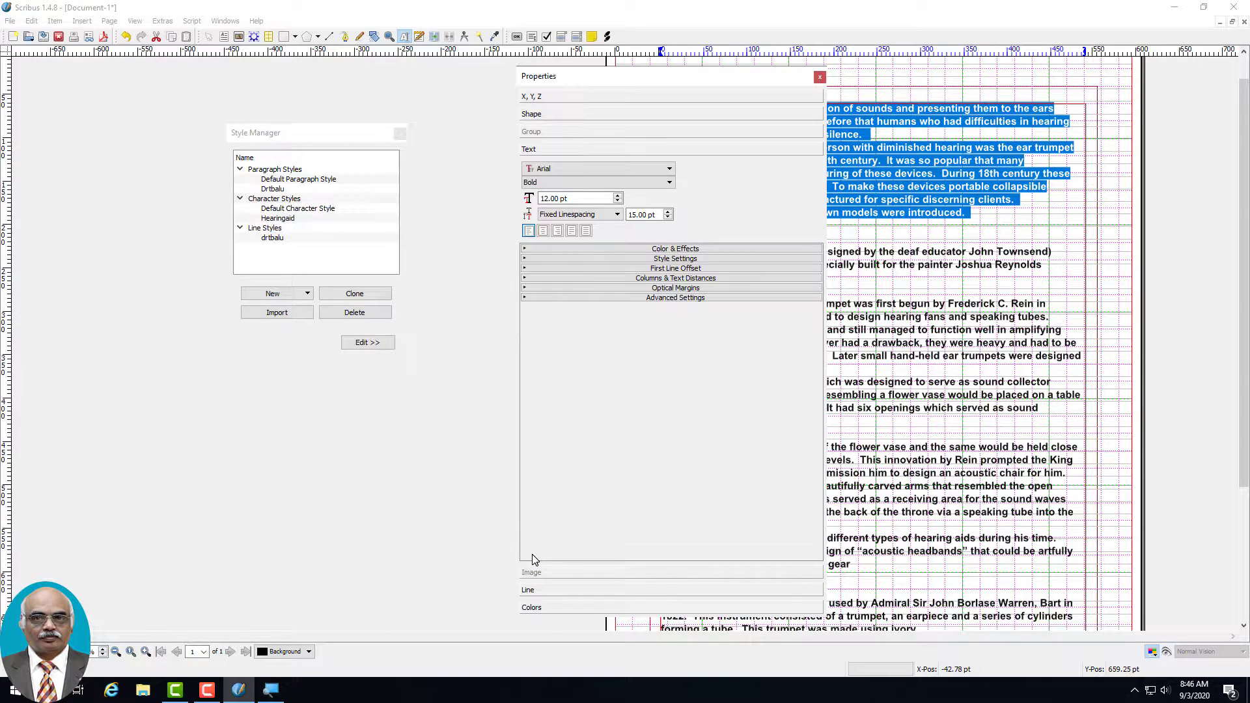
pyautogui.click(671, 260)
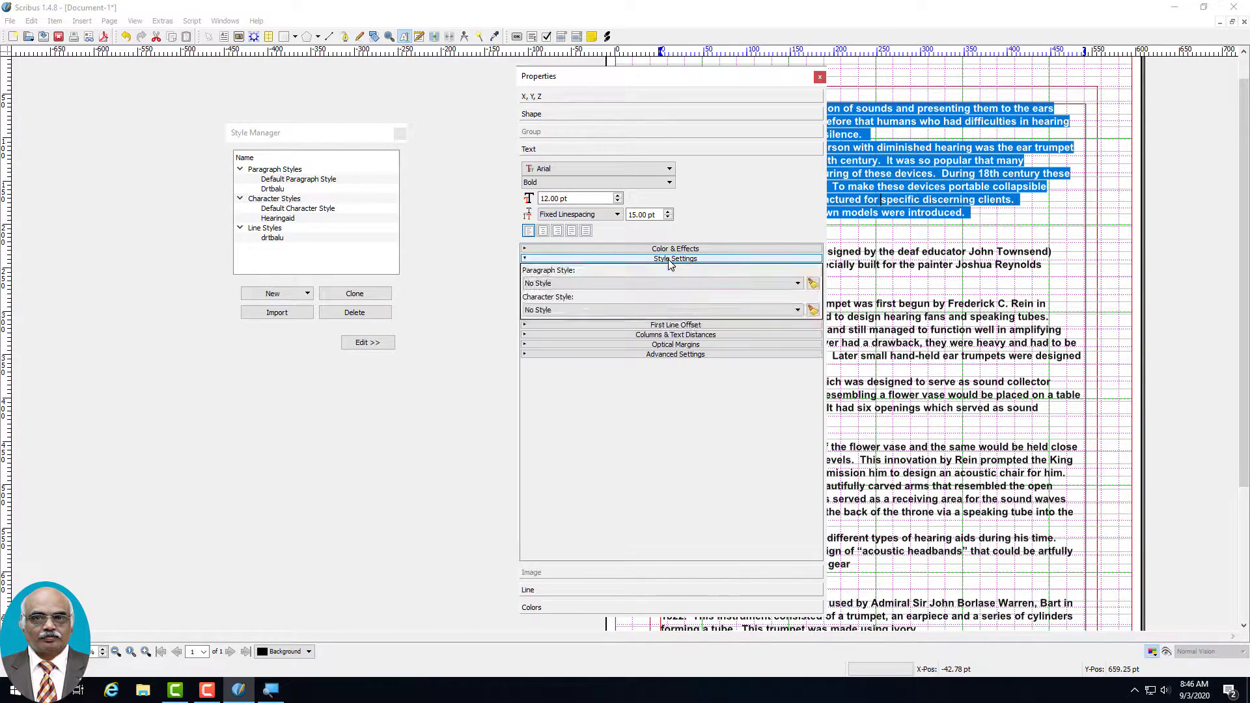
pyautogui.click(799, 285)
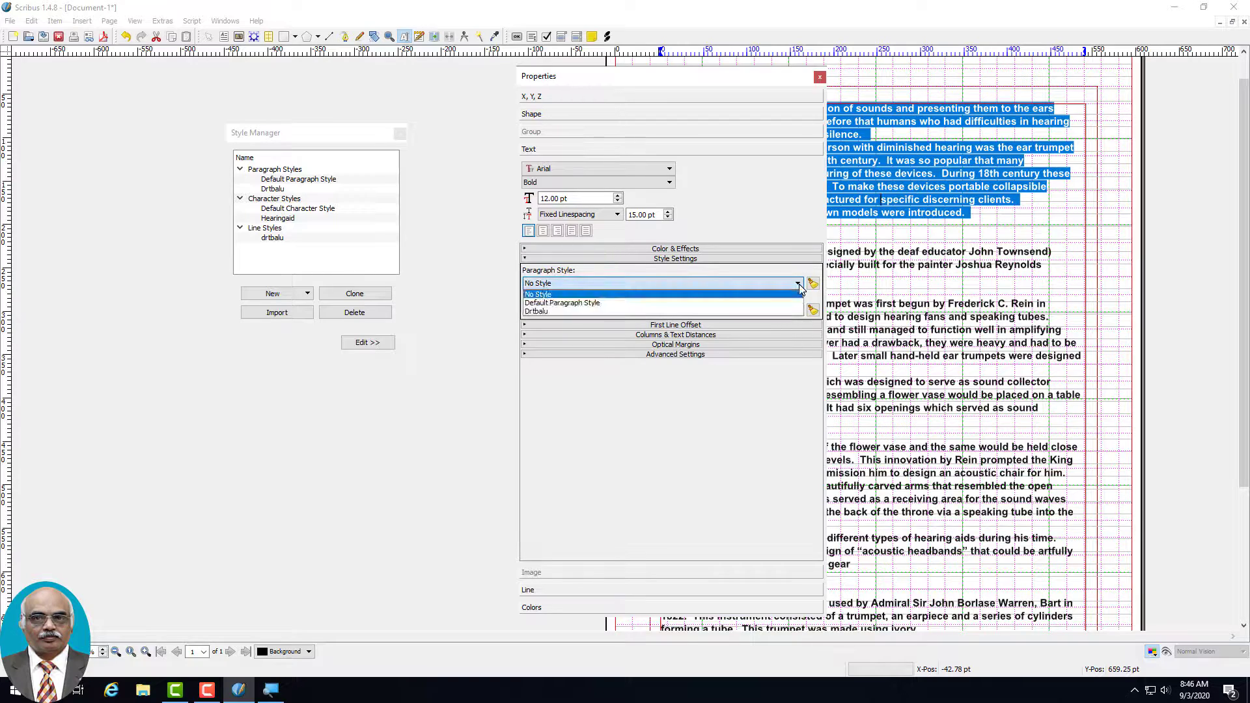
pyautogui.click(537, 312)
pyautogui.moveTo(736, 79); pyautogui.dragTo(314, 183)
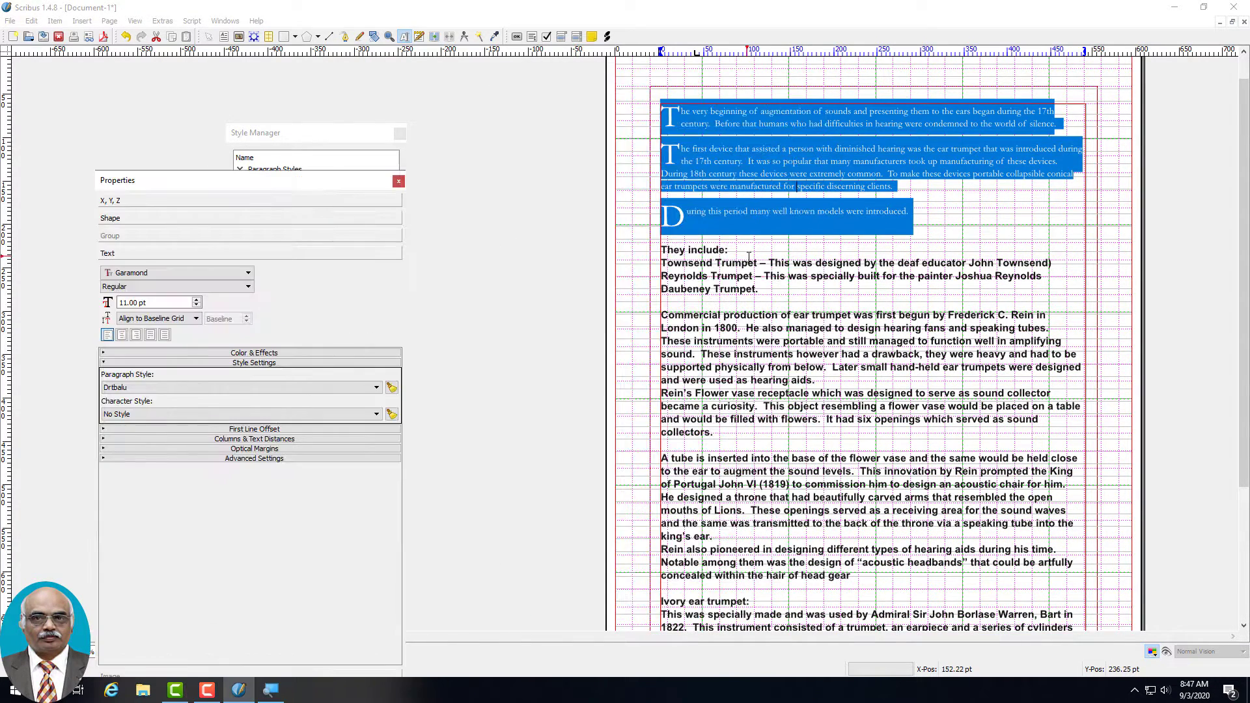
pyautogui.click(1058, 206)
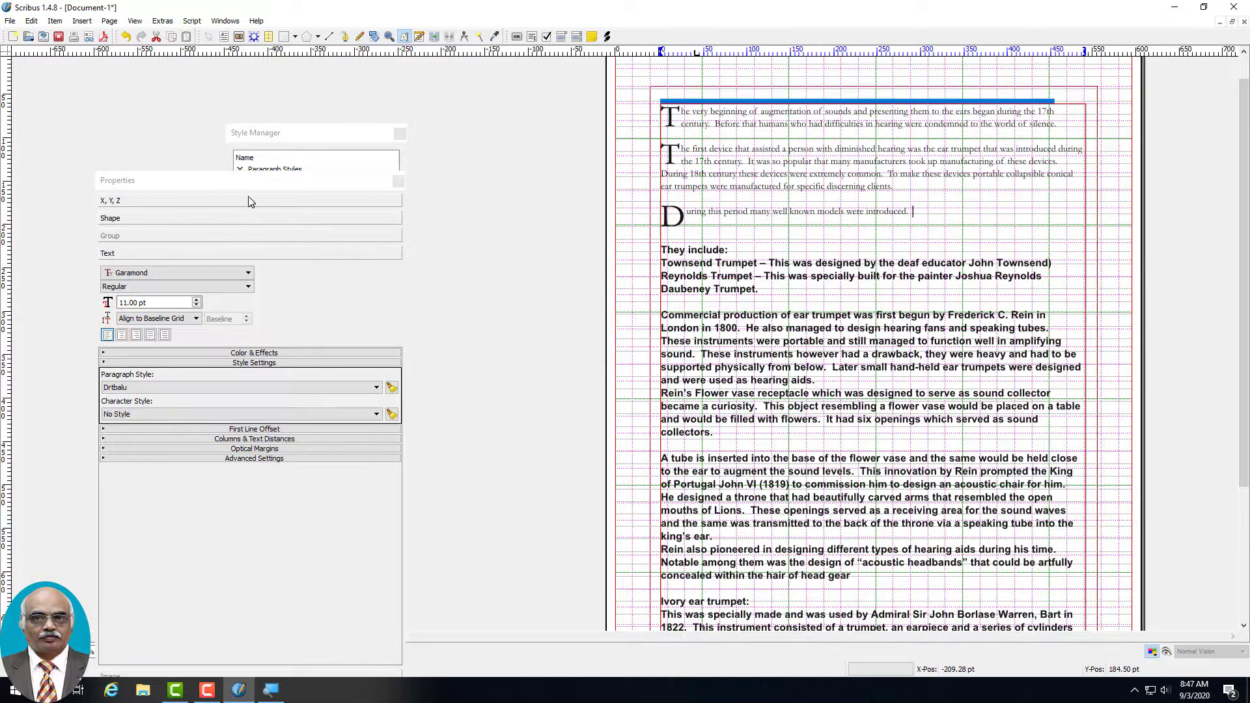
pyautogui.click(399, 182)
# - Apply the Hearingaid character style to the text from "They include:" through "concealed within the hair of head gear"
pyautogui.moveTo(672, 251); pyautogui.dragTo(856, 578)
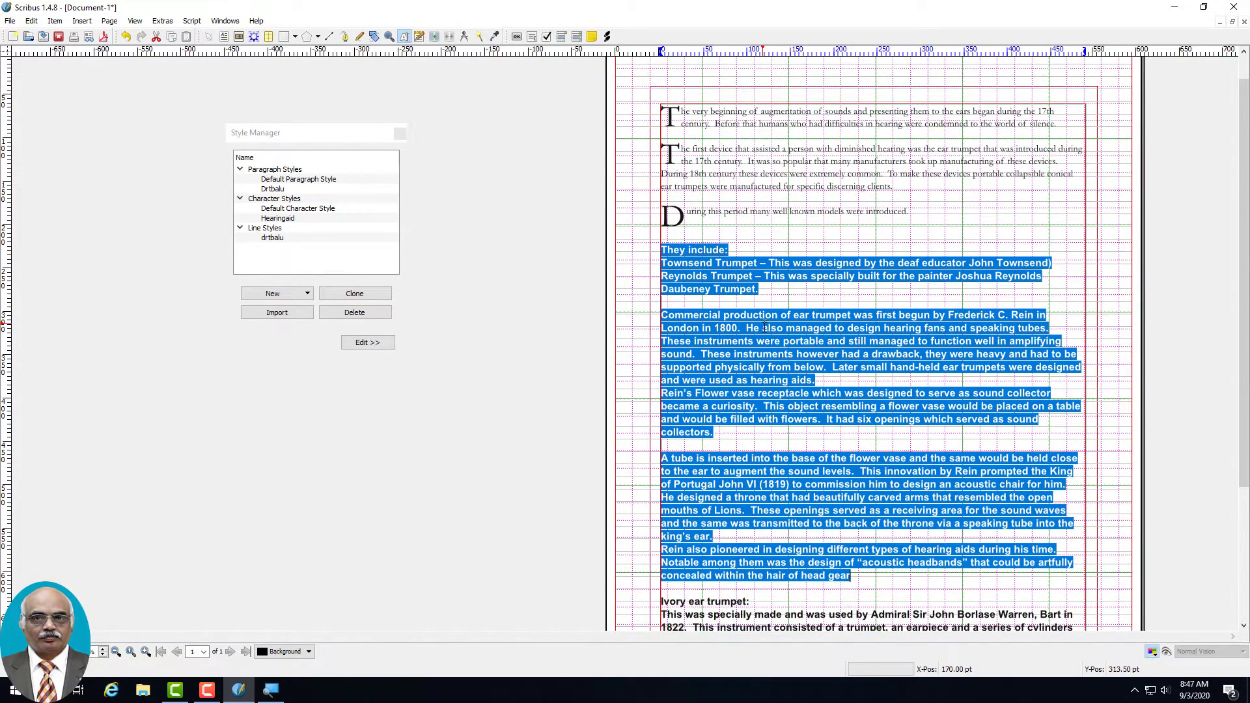
pyautogui.rightClick(757, 533)
pyautogui.click(787, 522)
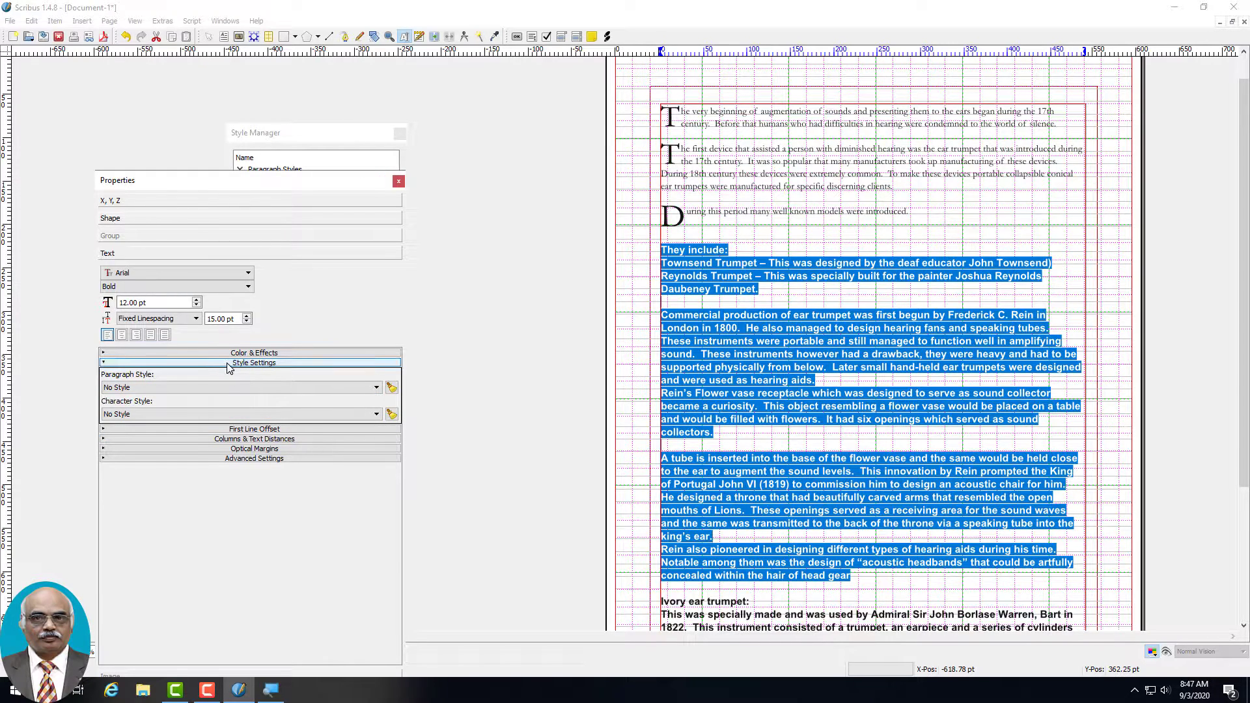
pyautogui.click(376, 416)
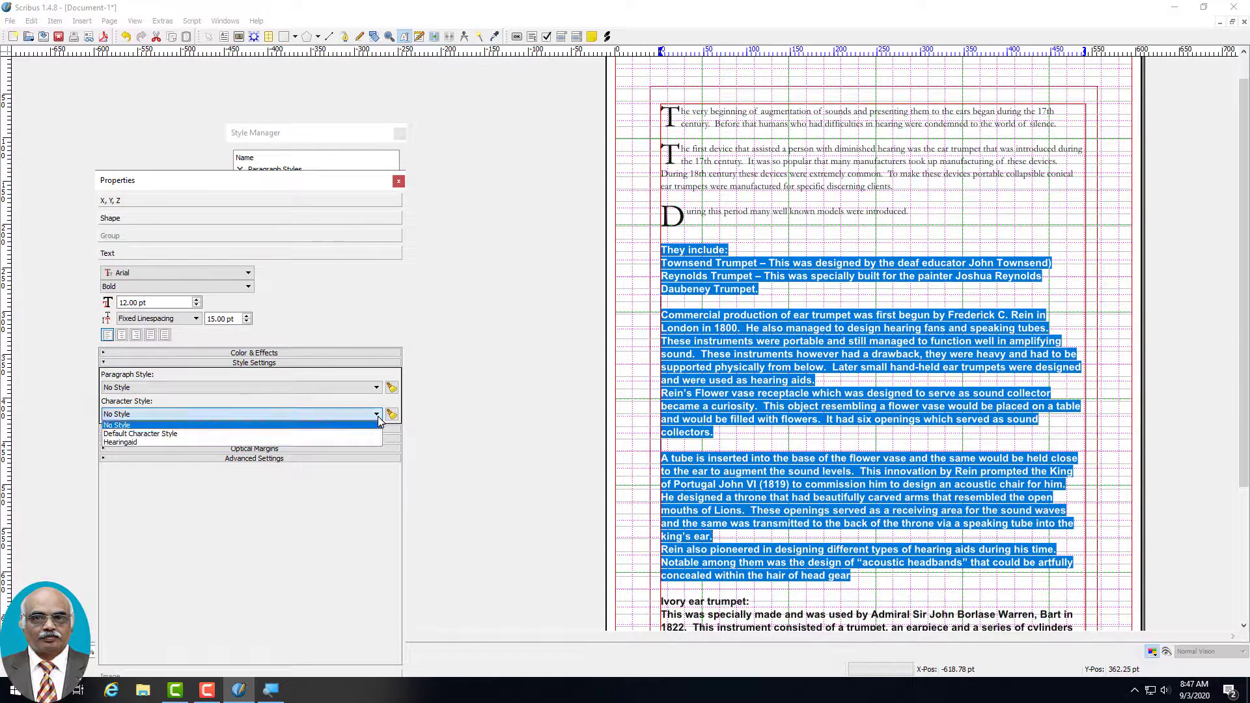
pyautogui.click(221, 442)
pyautogui.click(1004, 261)
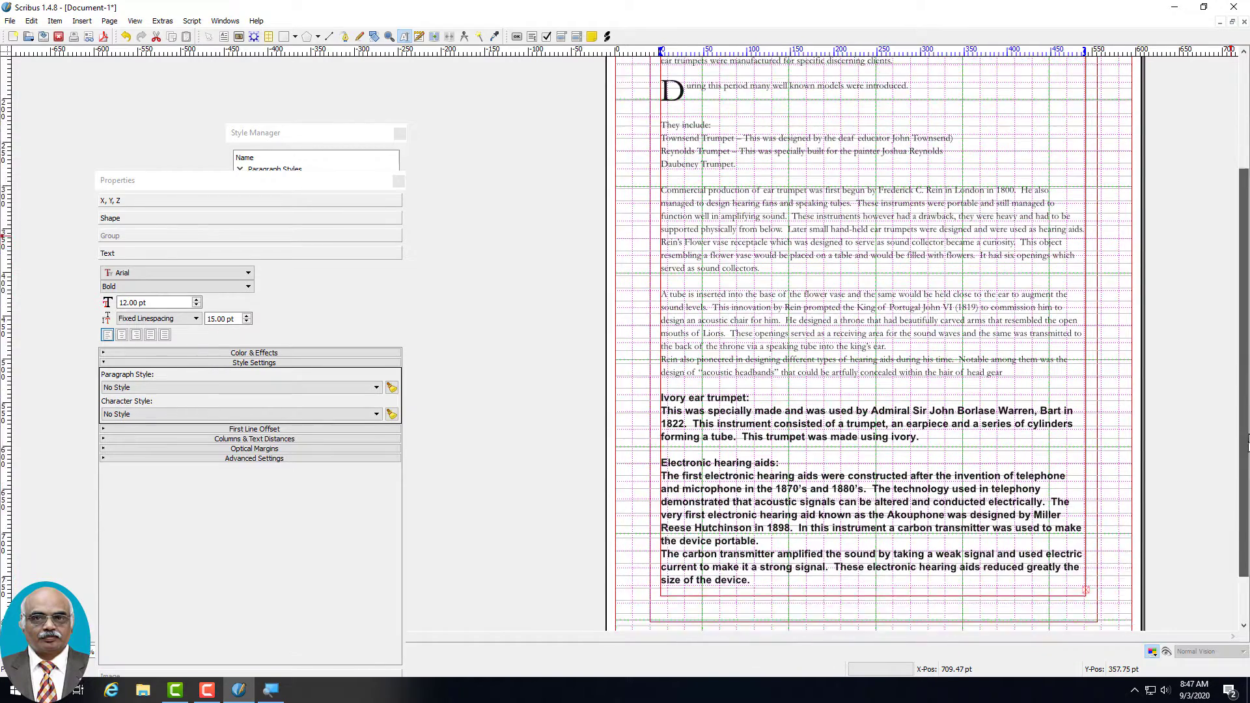
# - Apply the custom paragraph style to the "Ivory ear trumpet" and "Electronic hearing aids" sections and close the text properties
pyautogui.scroll(-3, 746, 363)
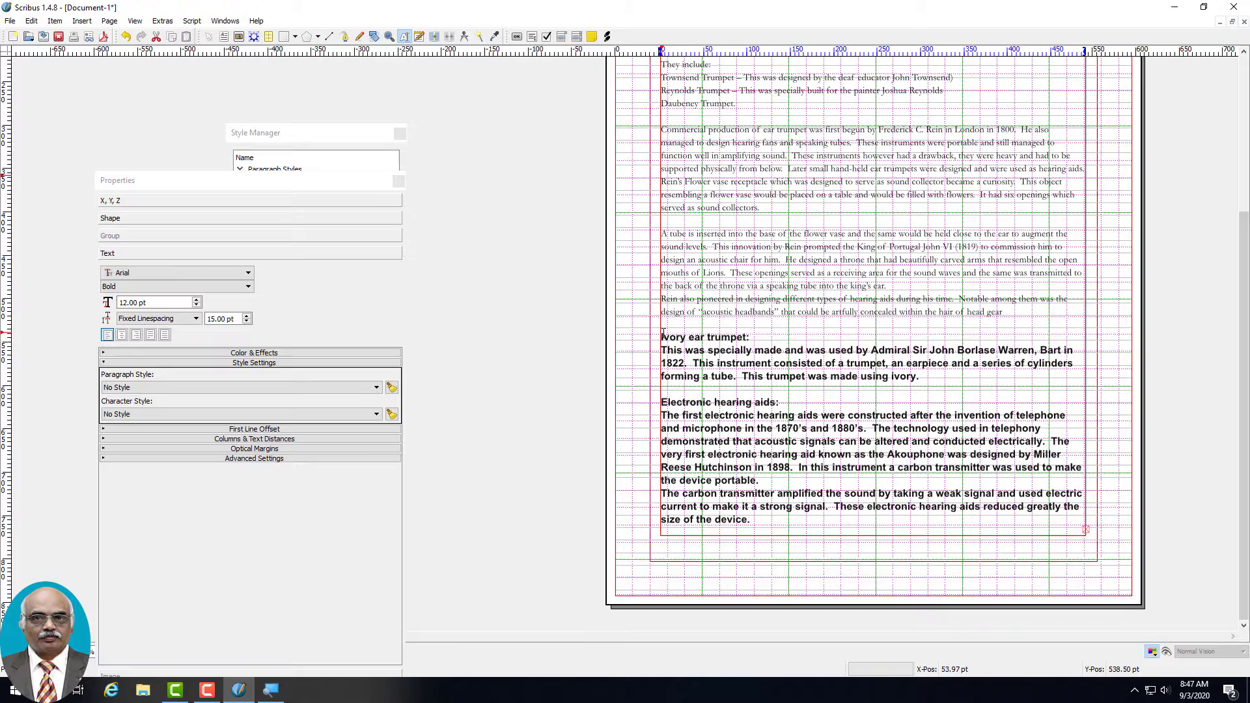
pyautogui.moveTo(659, 337); pyautogui.dragTo(781, 524)
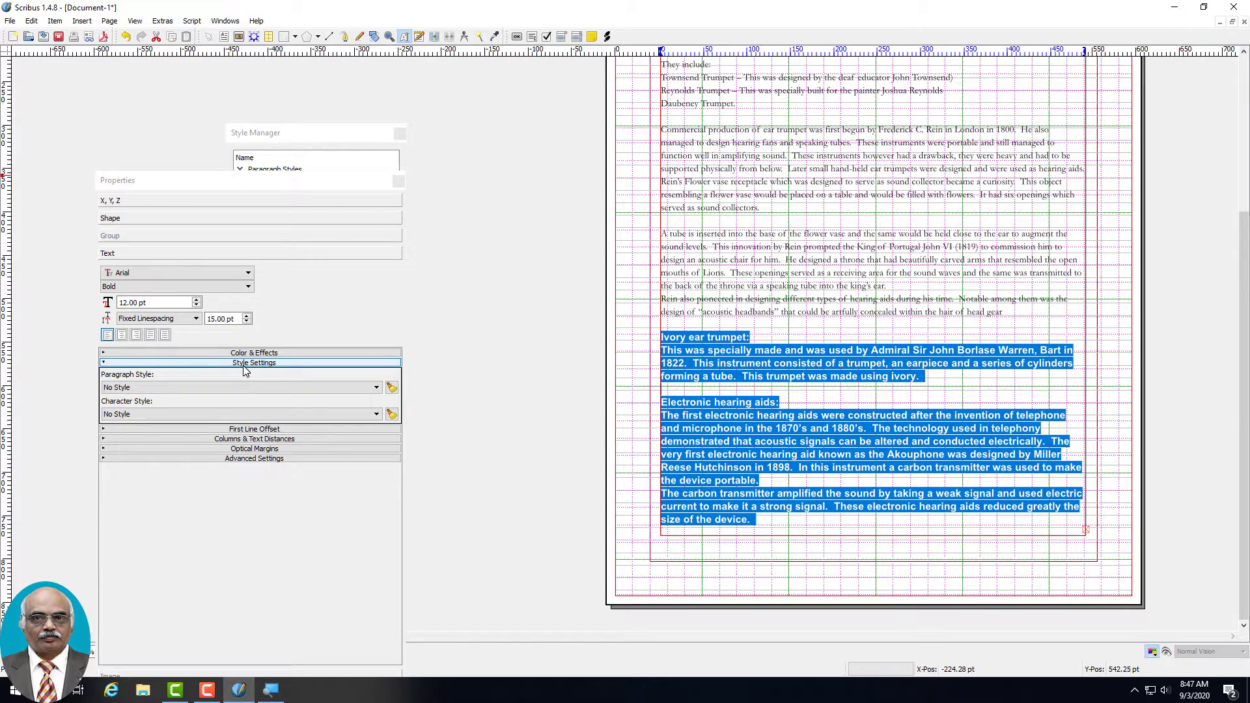
pyautogui.click(179, 388)
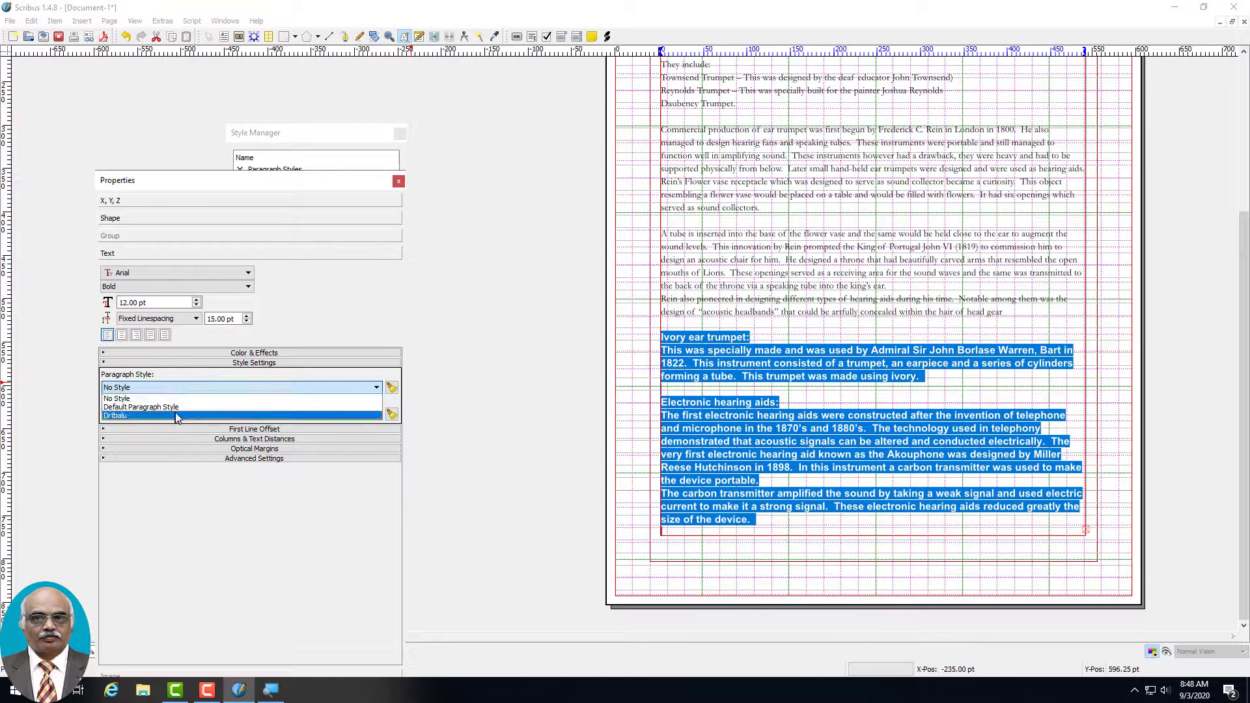
pyautogui.click(176, 416)
pyautogui.click(437, 530)
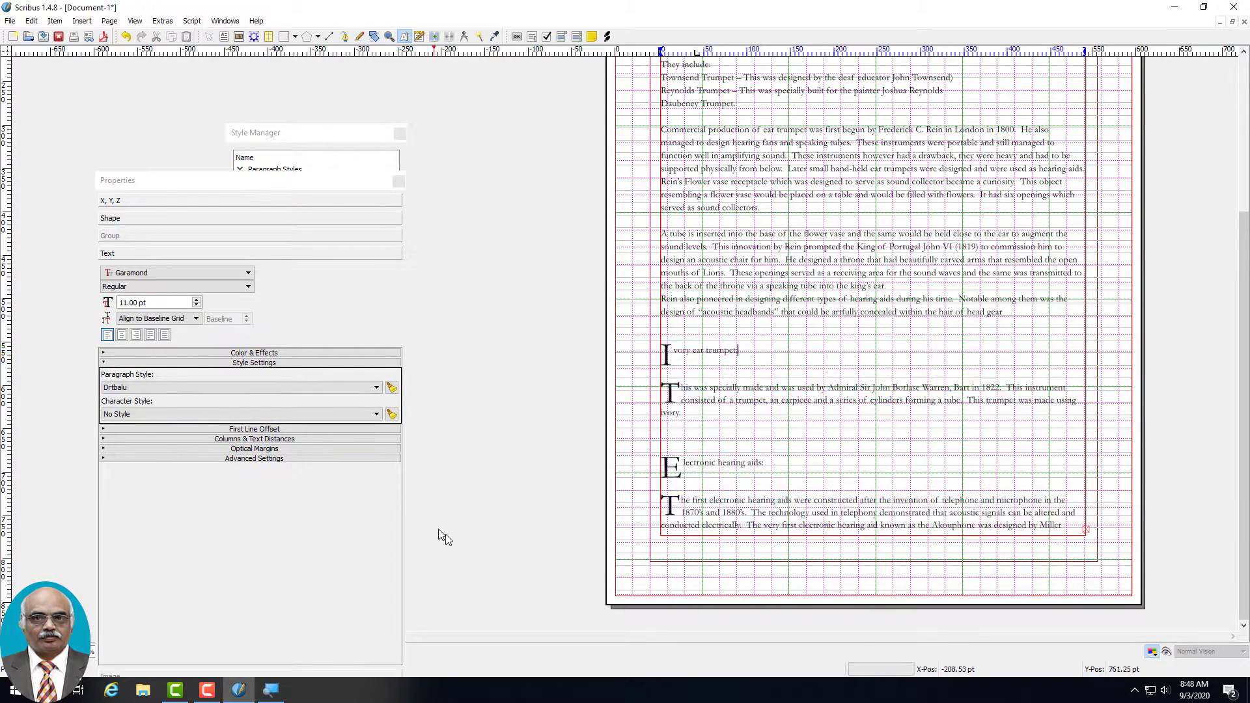
pyautogui.click(399, 186)
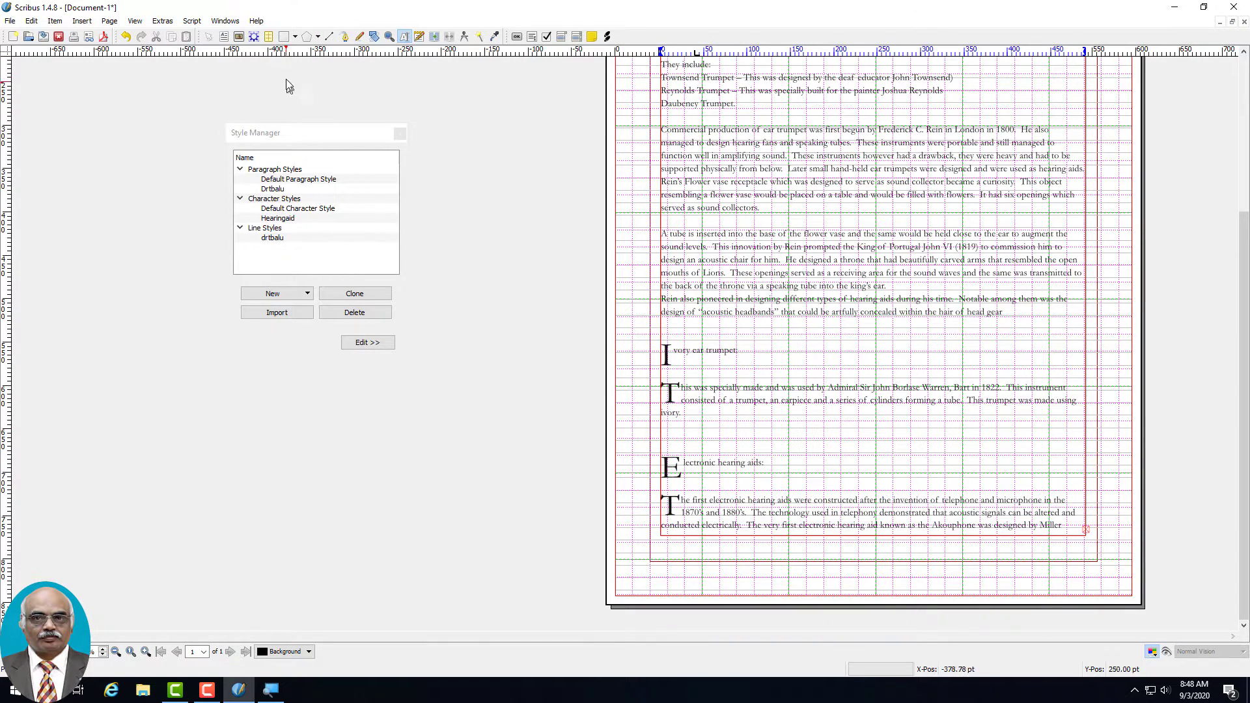
# - Draw a horizontal line between the "Ivory ear trumpet" and "Electronic hearing aids" sections and apply the custom line style to it
pyautogui.click(329, 36)
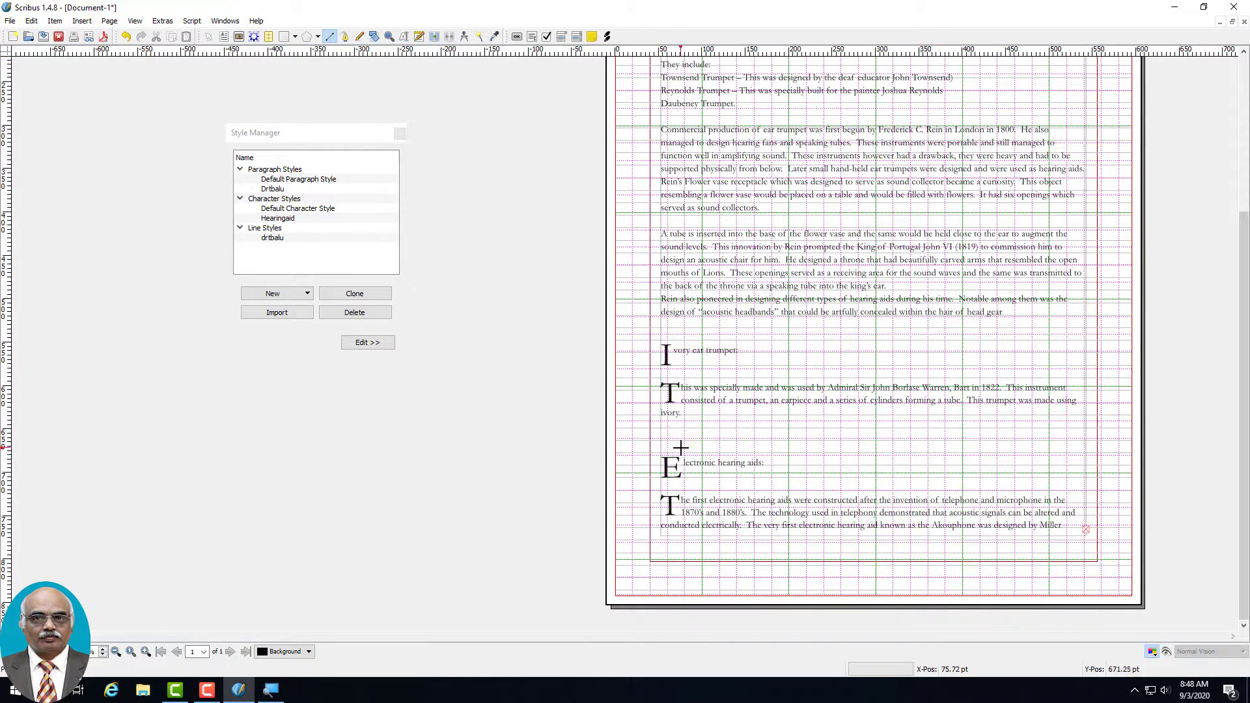
pyautogui.moveTo(680, 434); pyautogui.dragTo(946, 433)
pyautogui.rightClick(938, 435)
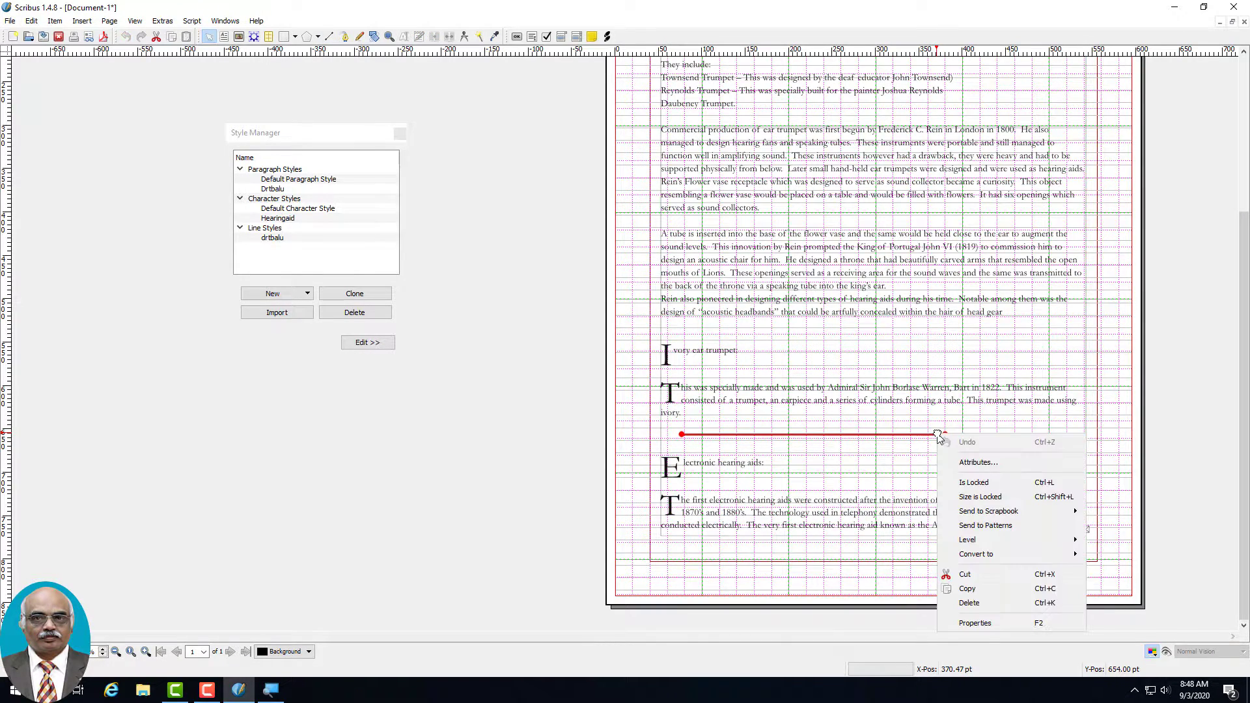
pyautogui.click(971, 623)
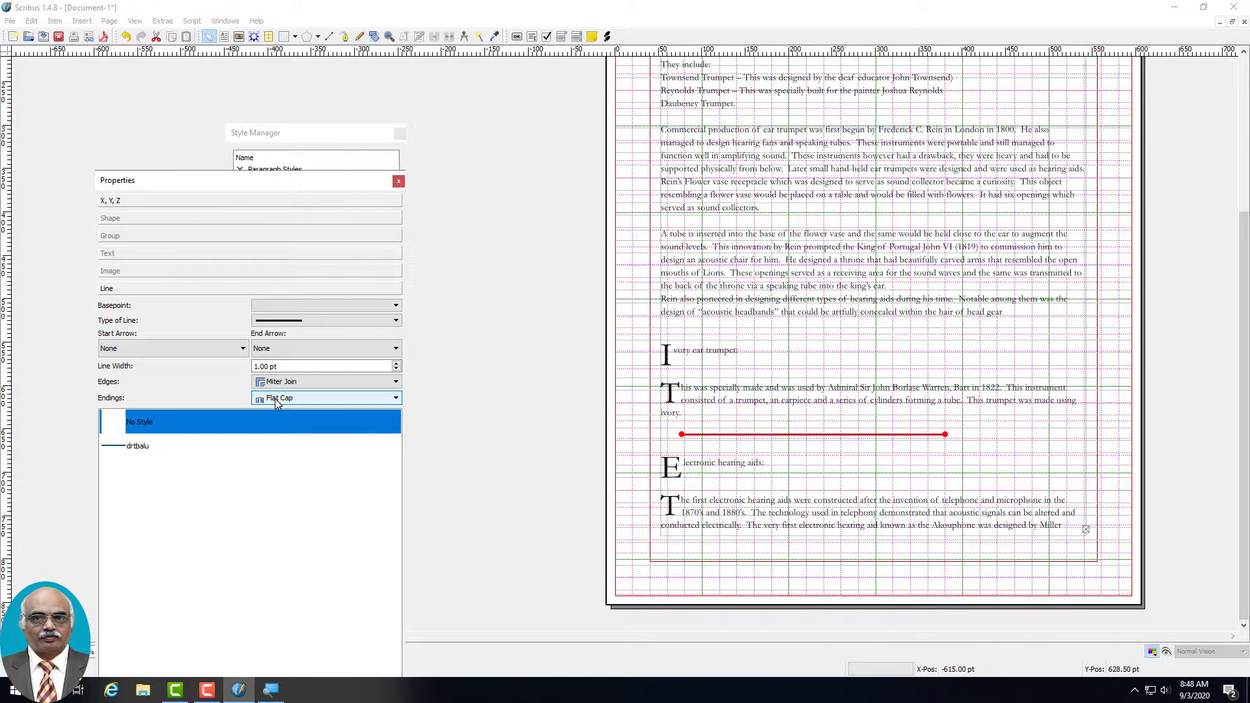
pyautogui.click(119, 448)
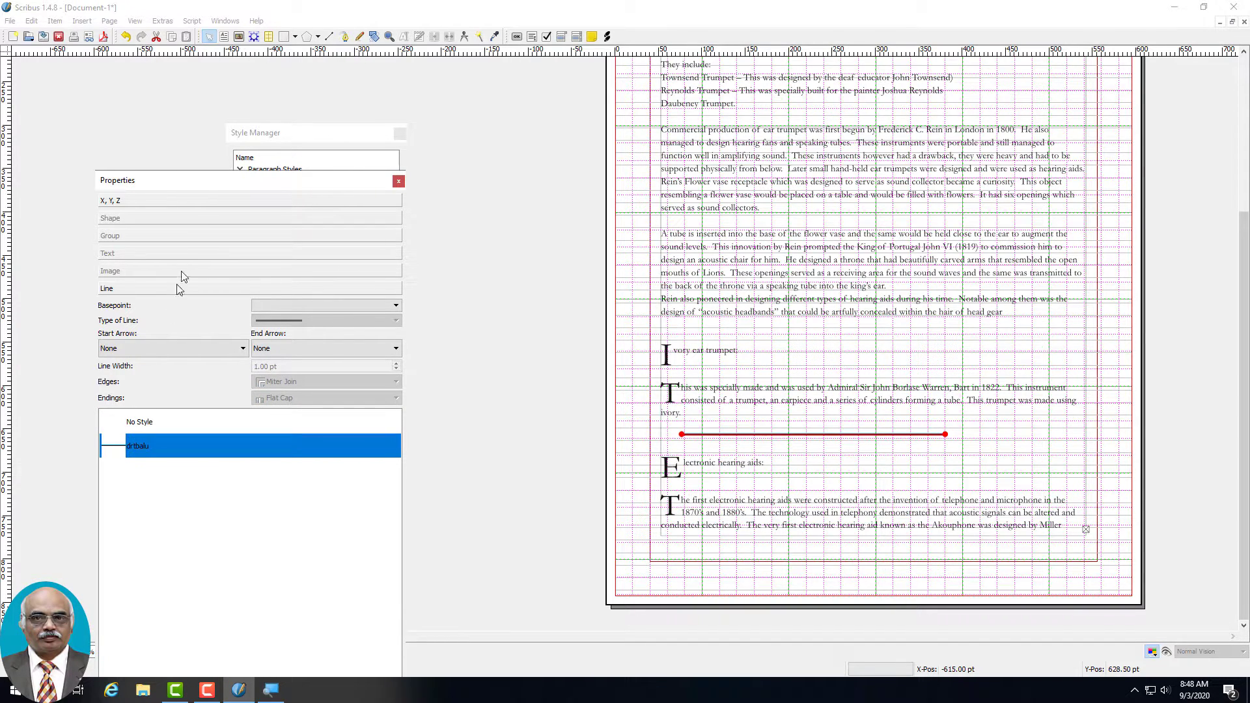
pyautogui.moveTo(199, 182); pyautogui.dragTo(210, 61)
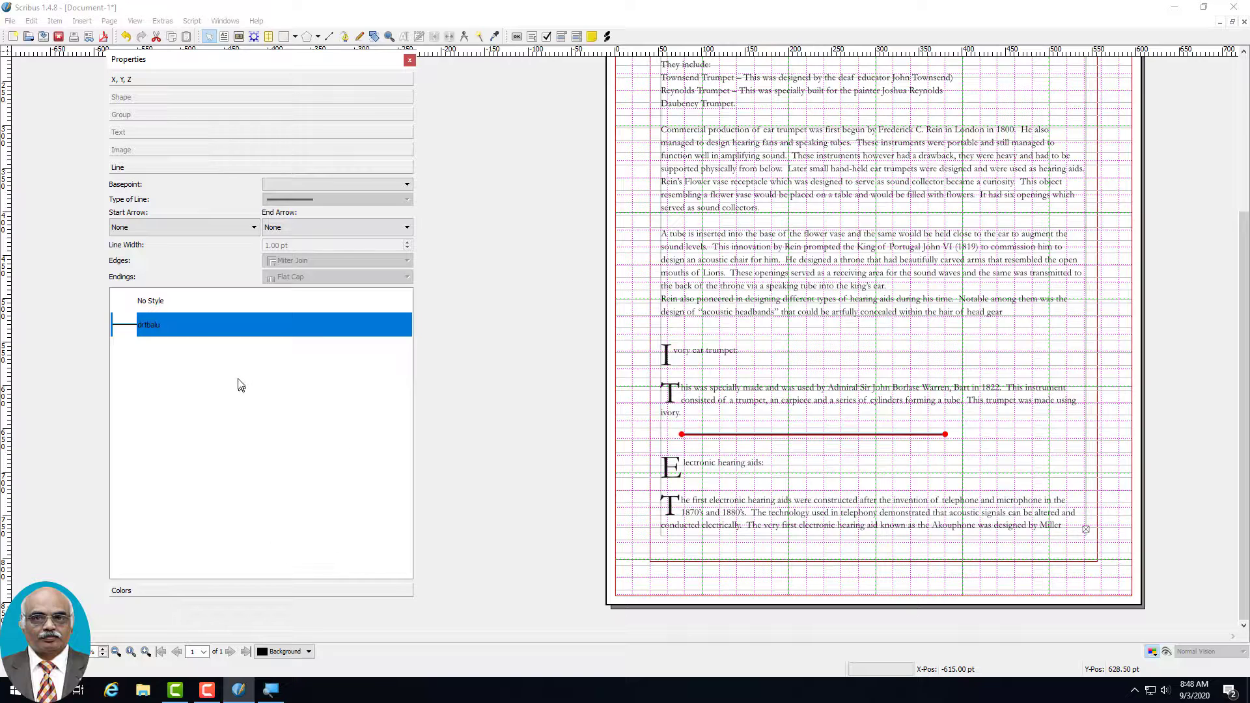
pyautogui.click(523, 267)
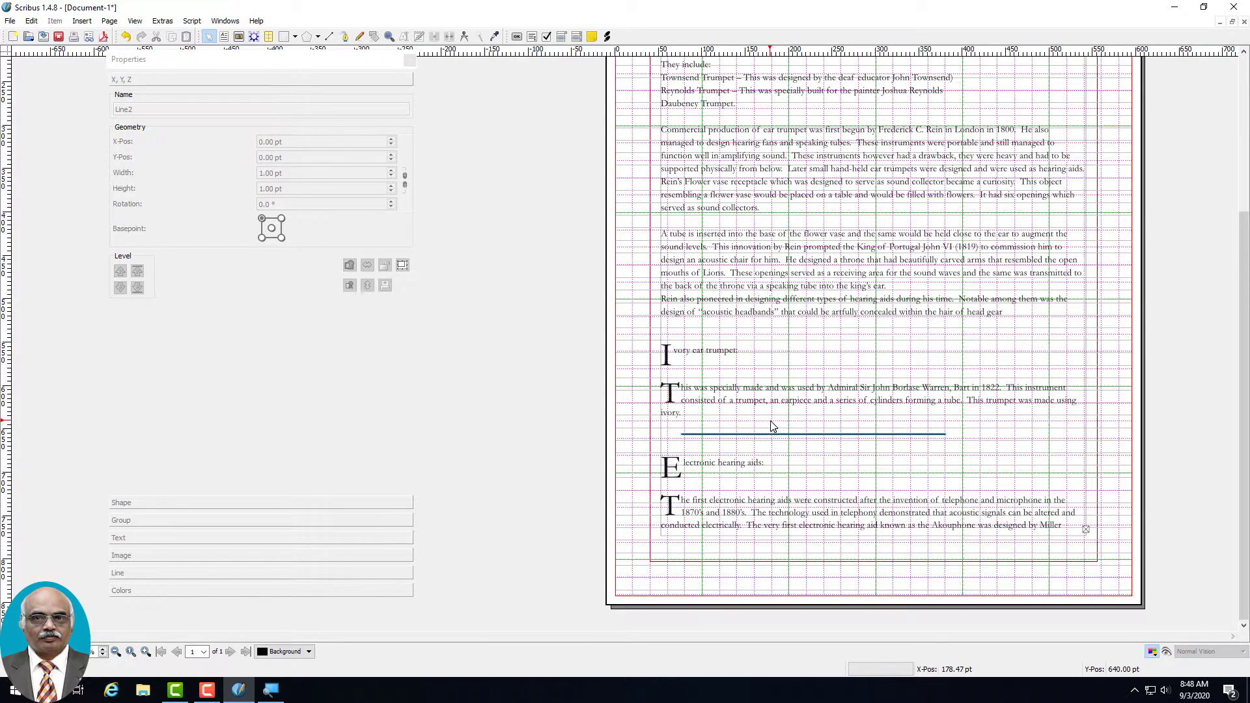
pyautogui.scroll(5, 1231, 198)
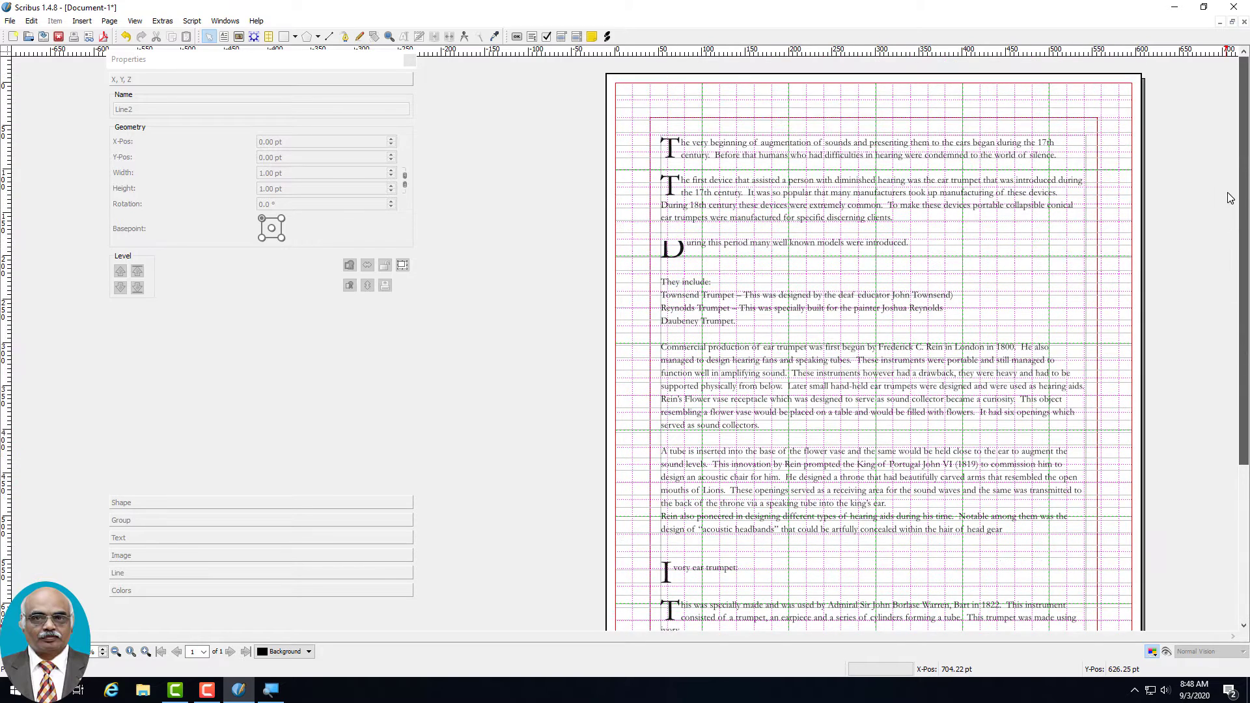